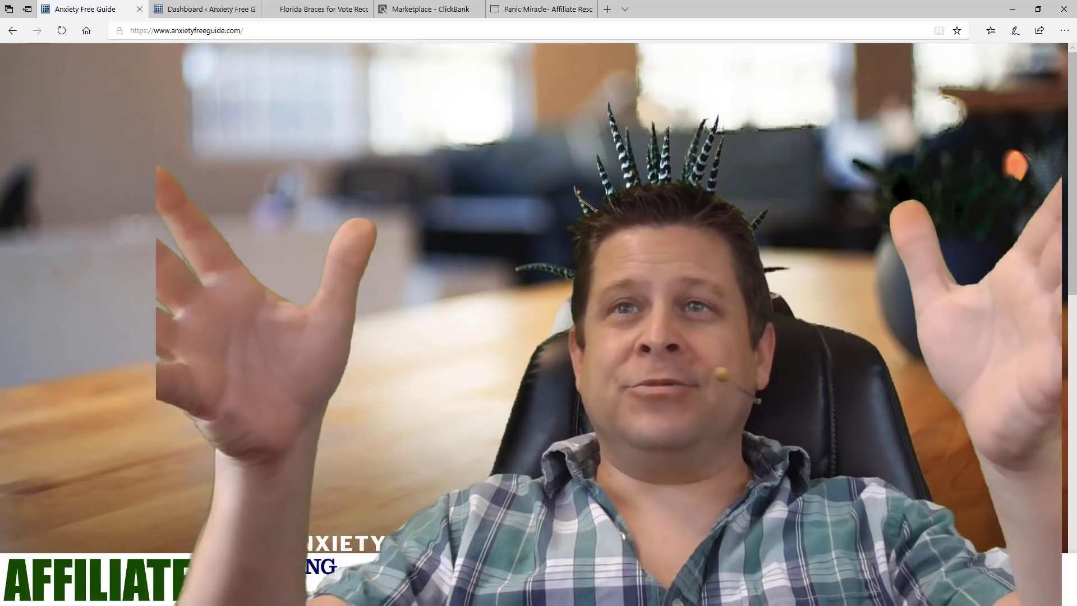
pyautogui.scroll(-10, 498, 231)
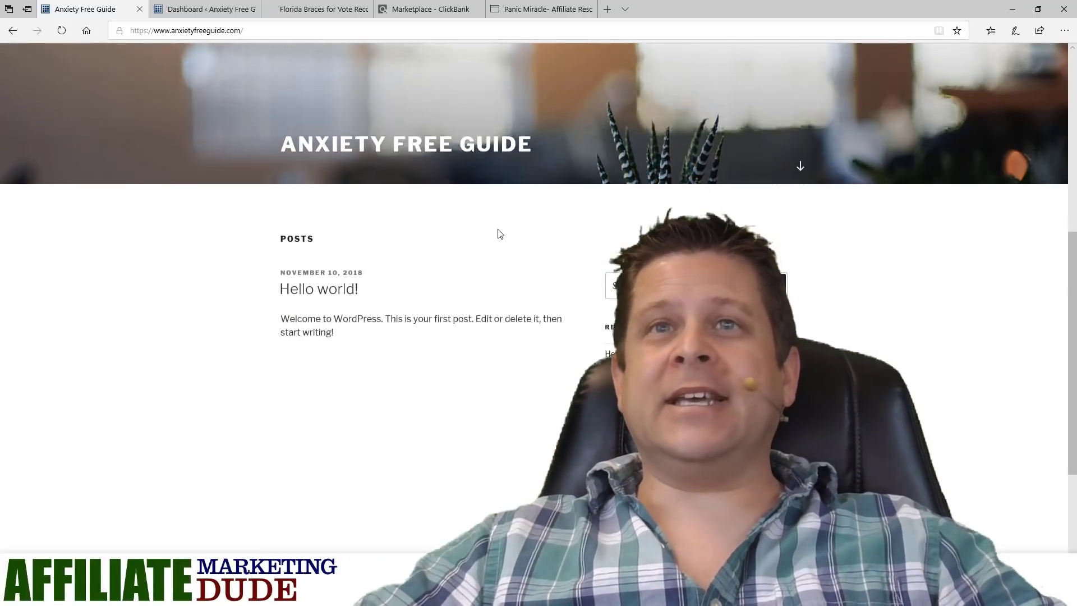
pyautogui.scroll(10, 497, 241)
pyautogui.scroll(-3, 456, 308)
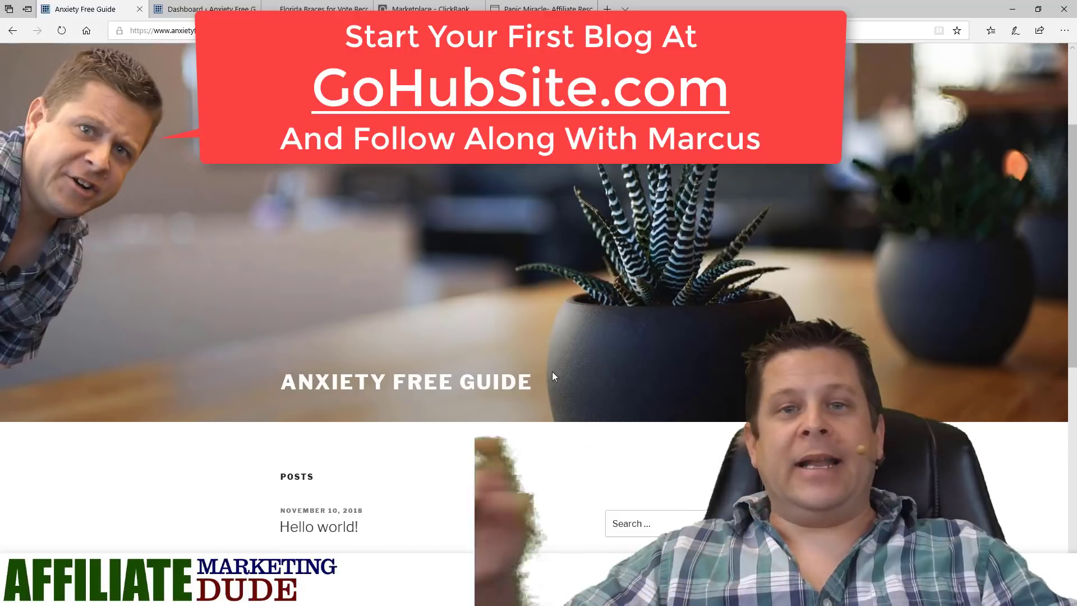
pyautogui.scroll(3, 551, 371)
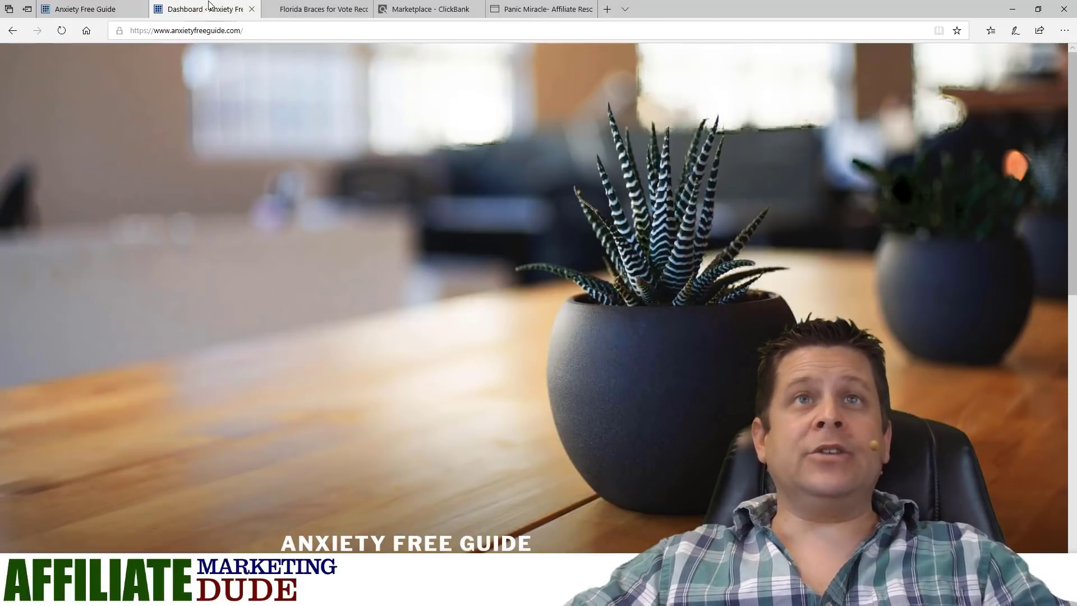
# Go to the site's WordPress dashboard, open the page for adding new themes and browse the featured ones
pyautogui.click(208, 8)
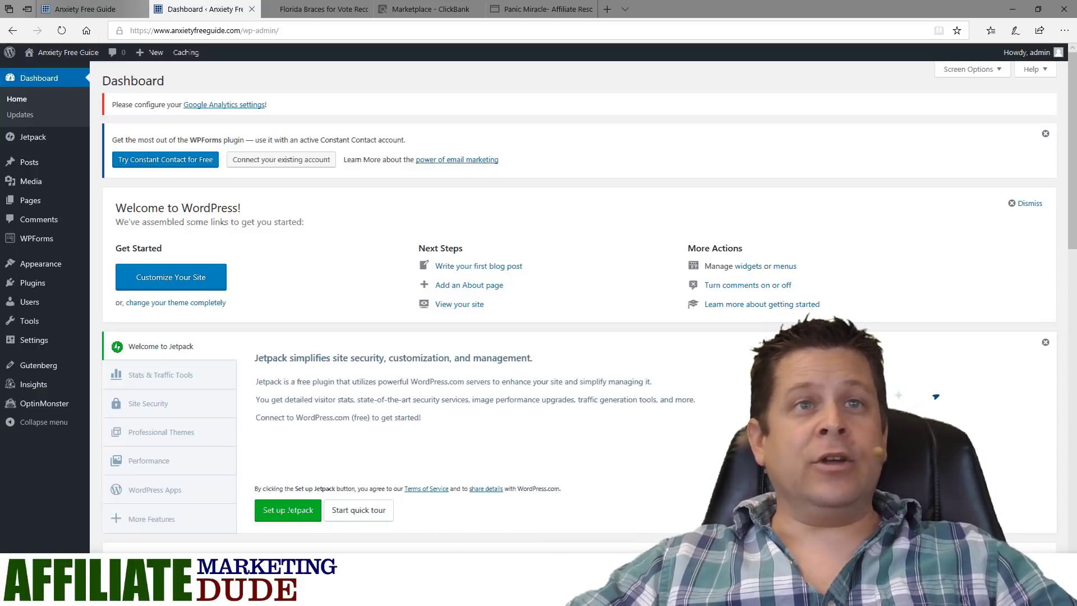
pyautogui.moveTo(28, 263)
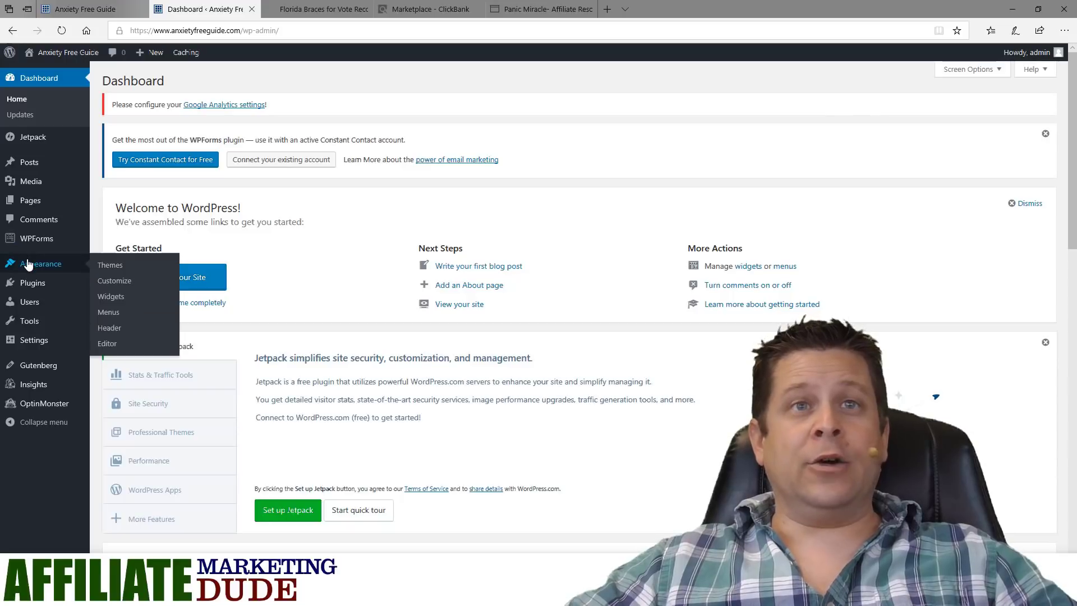
pyautogui.click(114, 266)
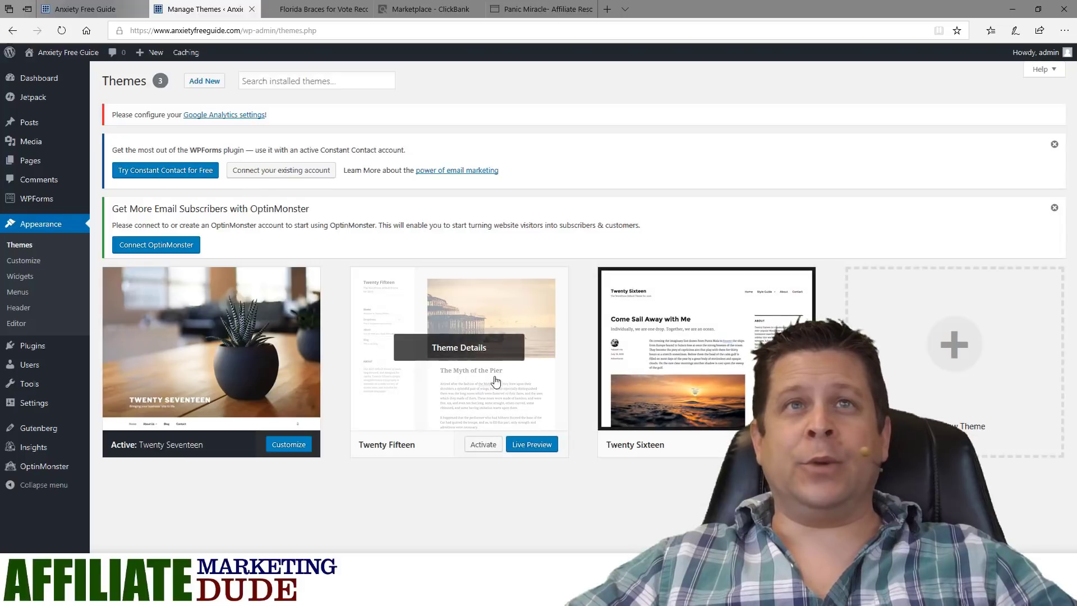
pyautogui.click(207, 88)
pyautogui.scroll(-7, 370, 432)
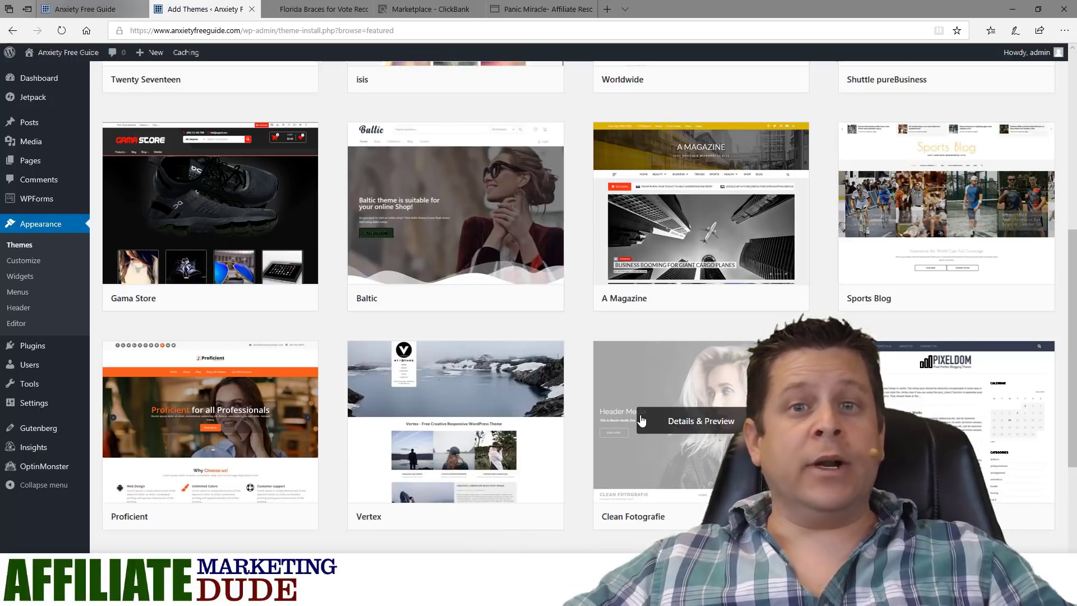
pyautogui.scroll(7, 642, 420)
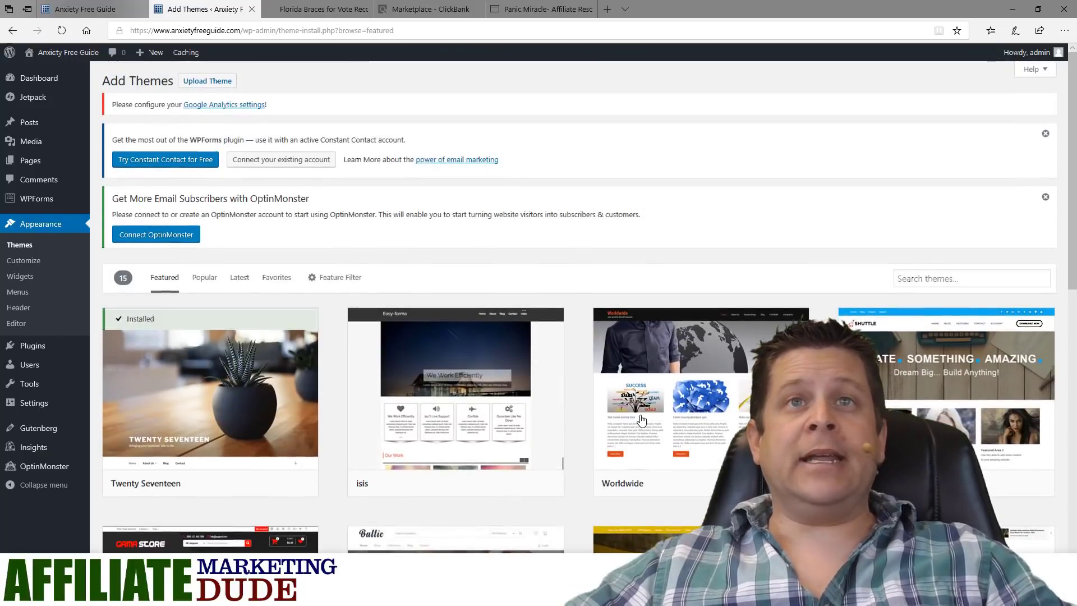
# Upload the theme file SocialProfitSIDE.zip from the Desktop, install it and activate the theme
pyautogui.click(207, 81)
pyautogui.click(601, 351)
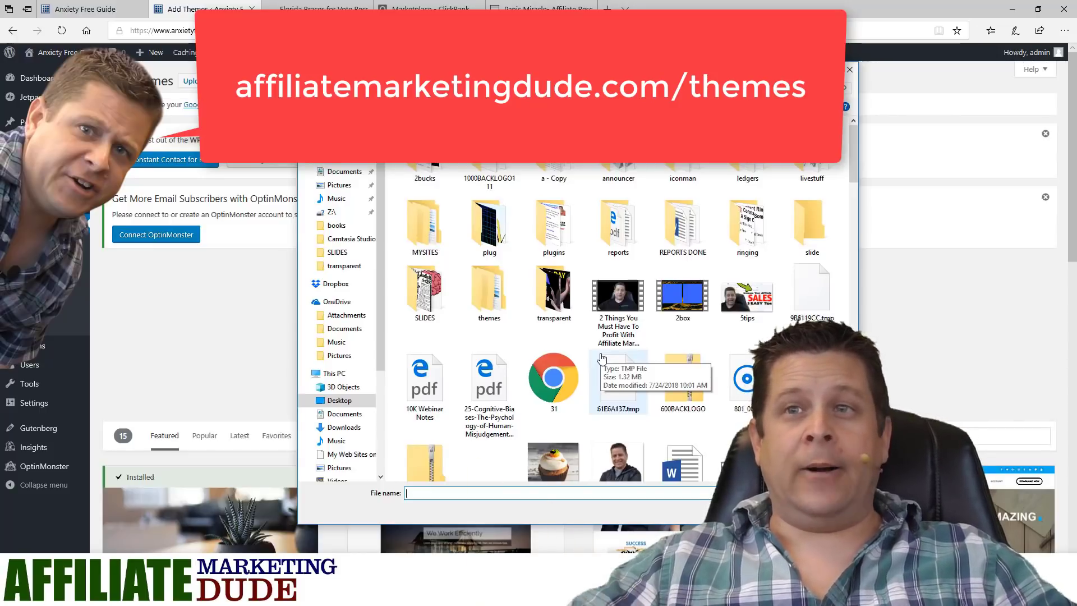
pyautogui.scroll(-5, 667, 261)
pyautogui.scroll(-15, 667, 261)
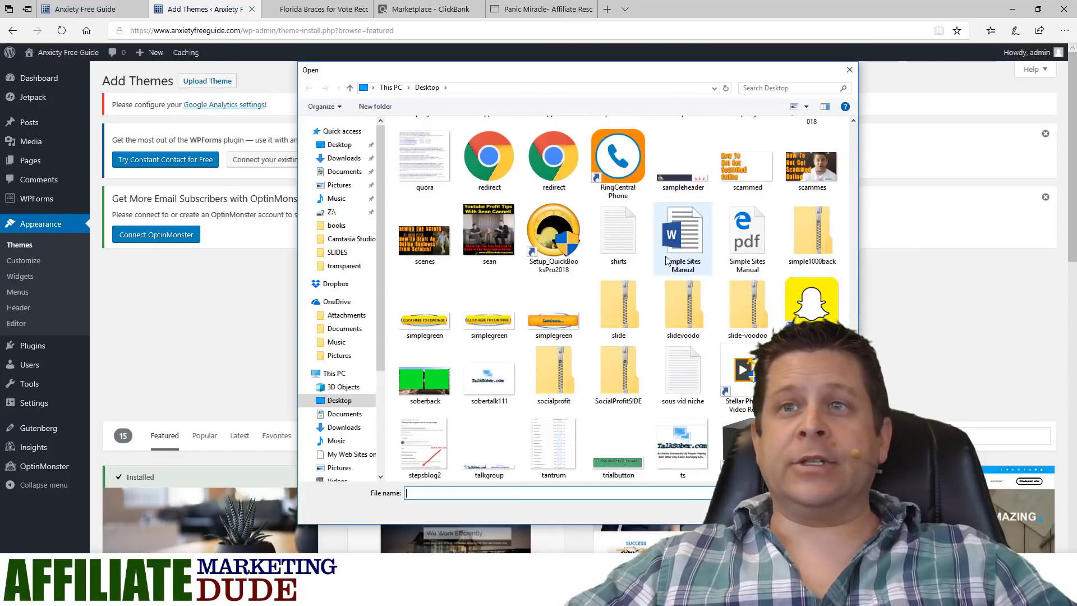
pyautogui.doubleClick(611, 383)
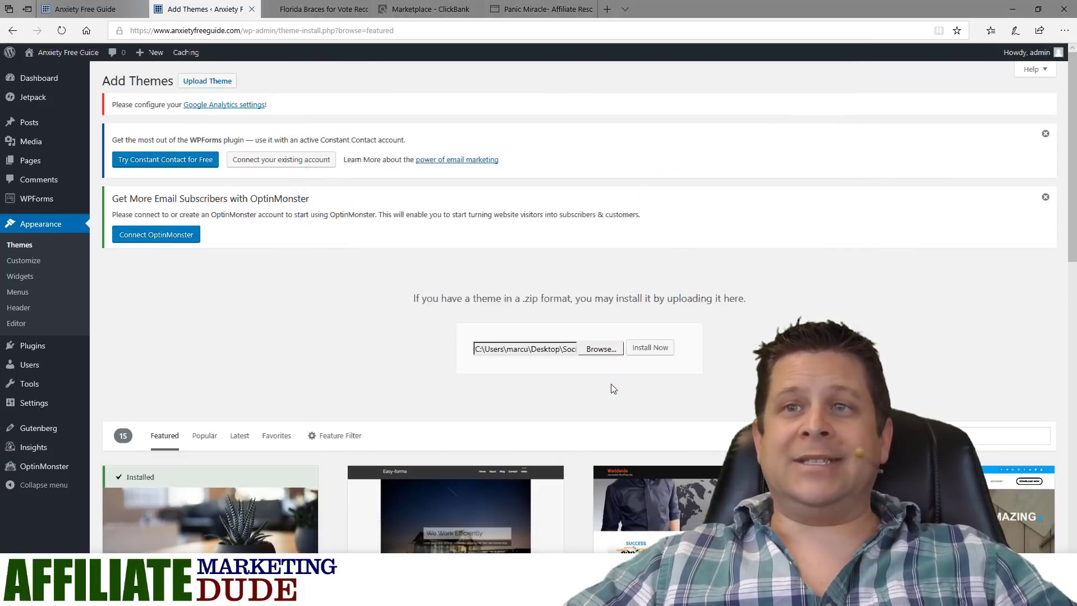
pyautogui.click(648, 348)
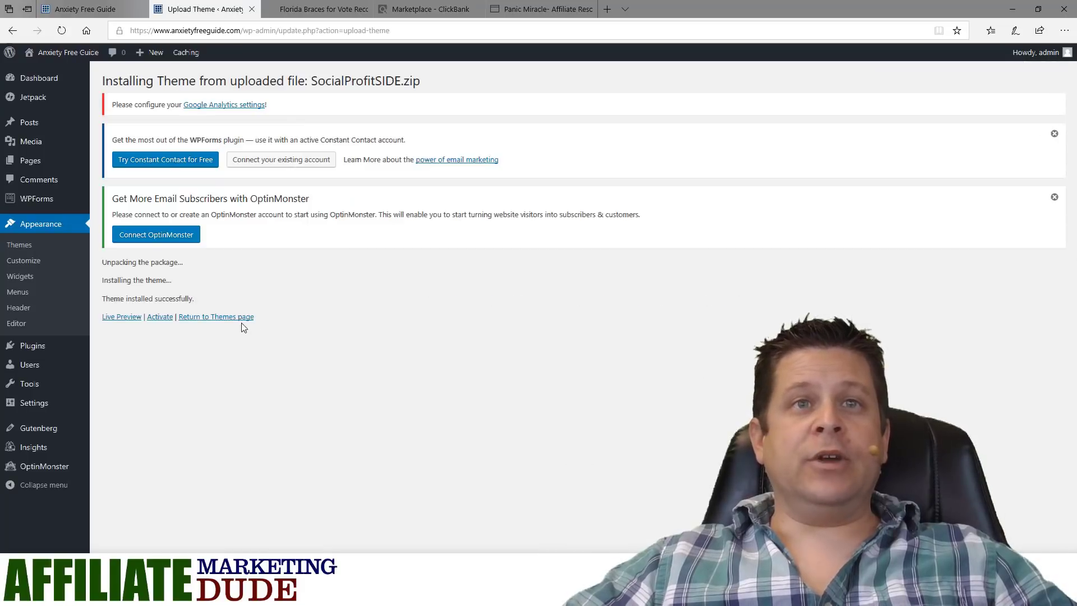
pyautogui.click(160, 316)
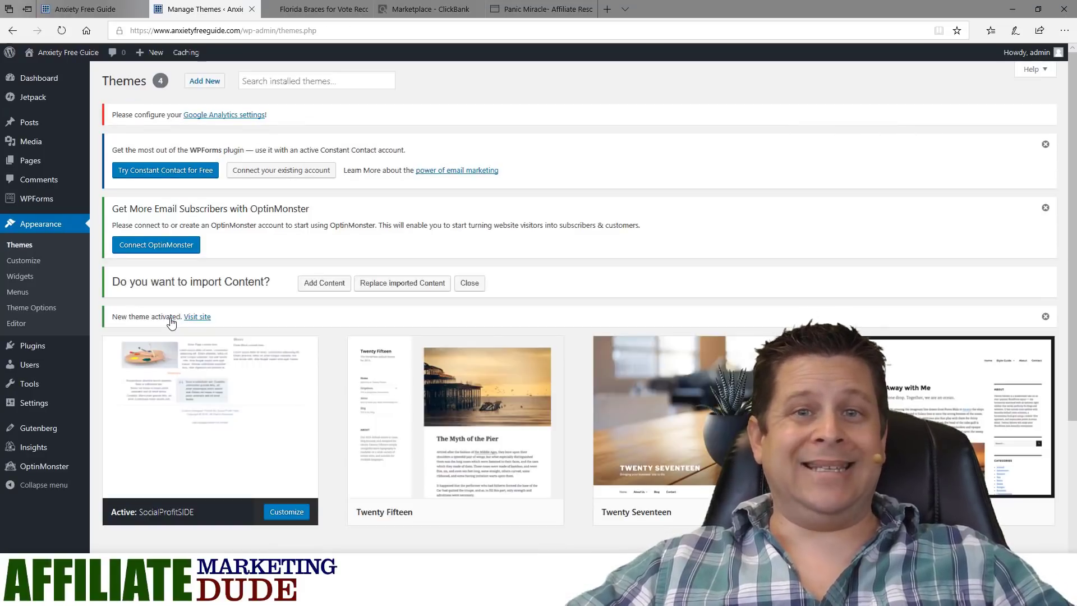
# Reload the Anxiety Free Guide home page to check how it looks with the new theme
pyautogui.click(77, 12)
pyautogui.rightClick(852, 132)
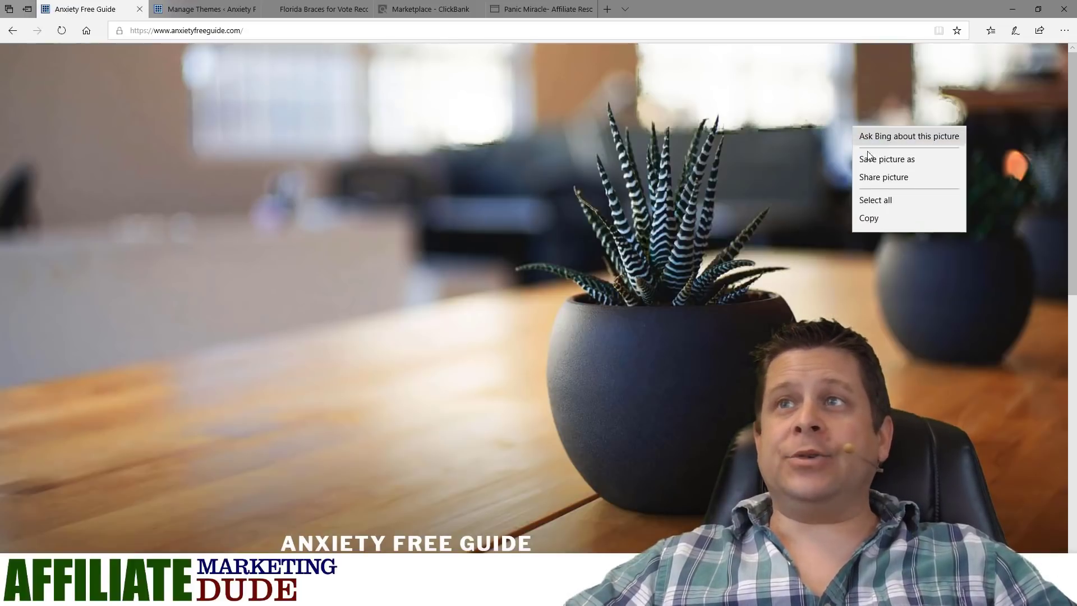
pyautogui.click(62, 30)
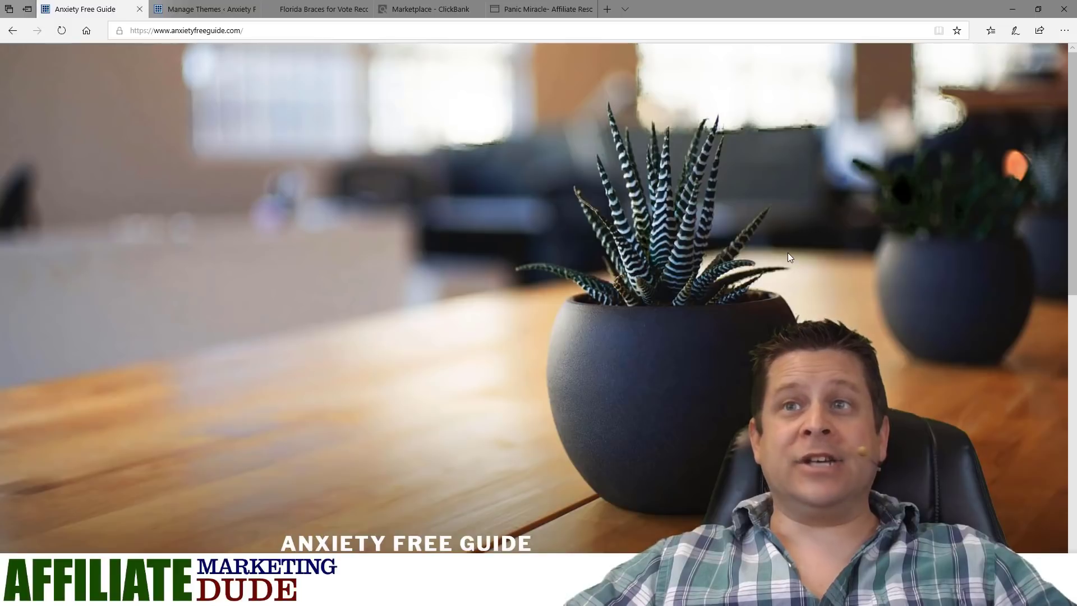
pyautogui.rightClick(850, 174)
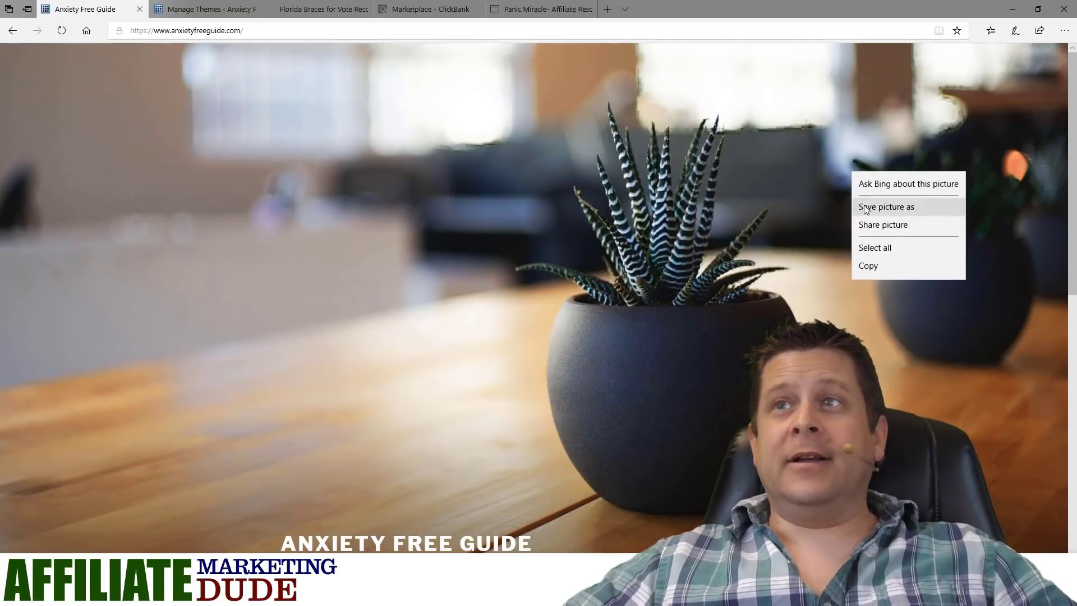
pyautogui.click(62, 30)
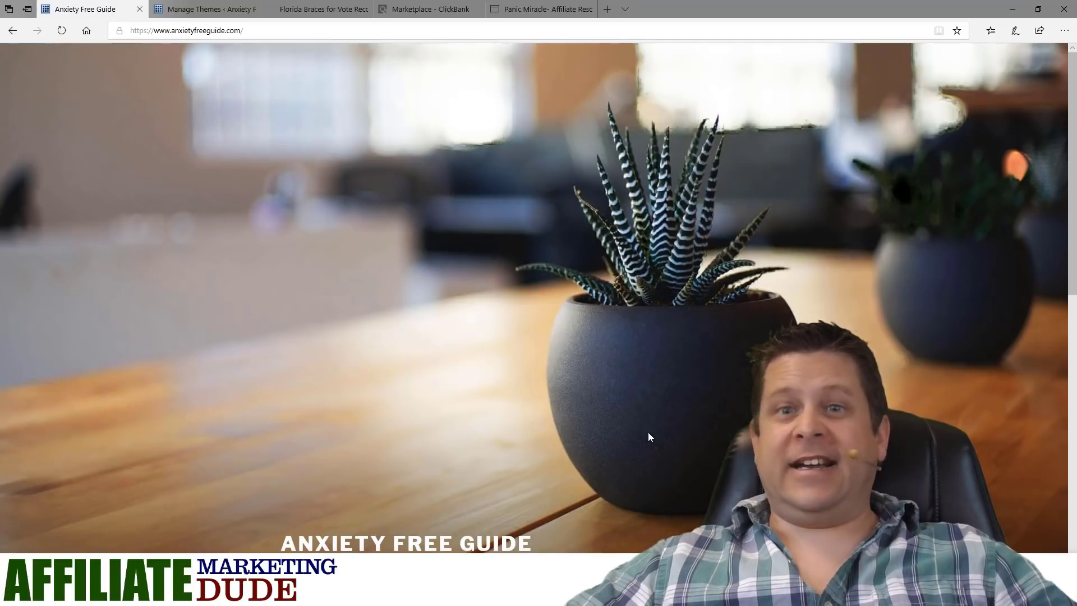
pyautogui.click(61, 30)
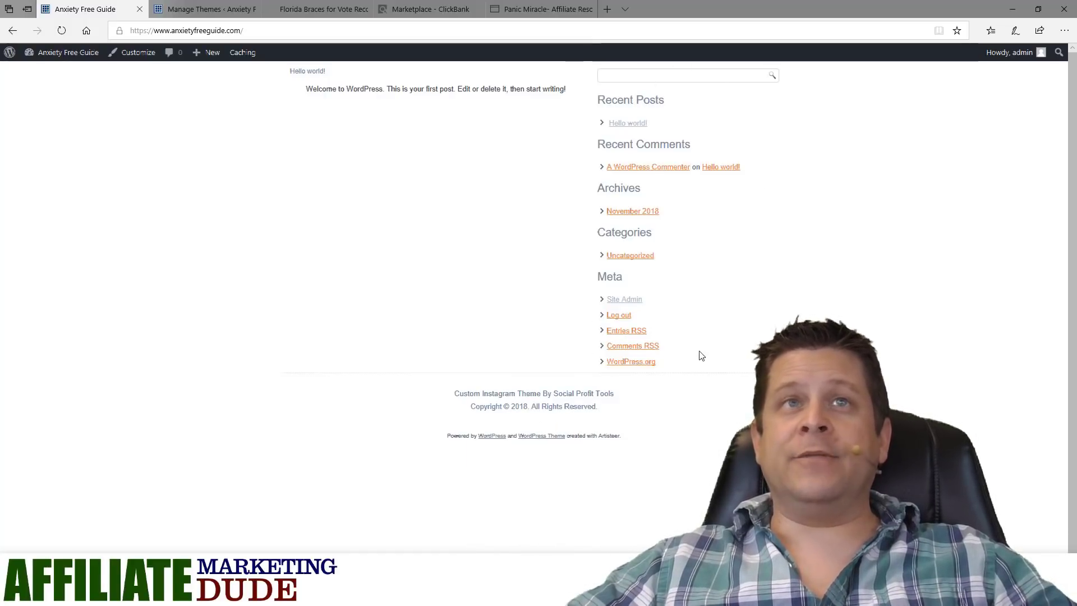
# Remove the Search widget from the Primary Widget Area and reload the home page to check the sidebar
pyautogui.click(219, 9)
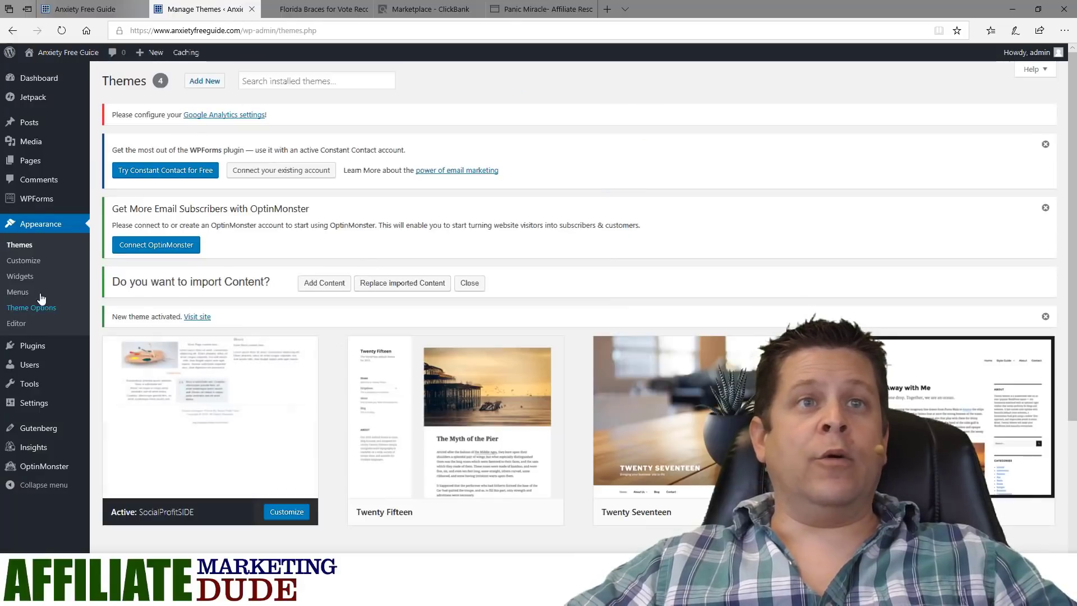
pyautogui.click(23, 277)
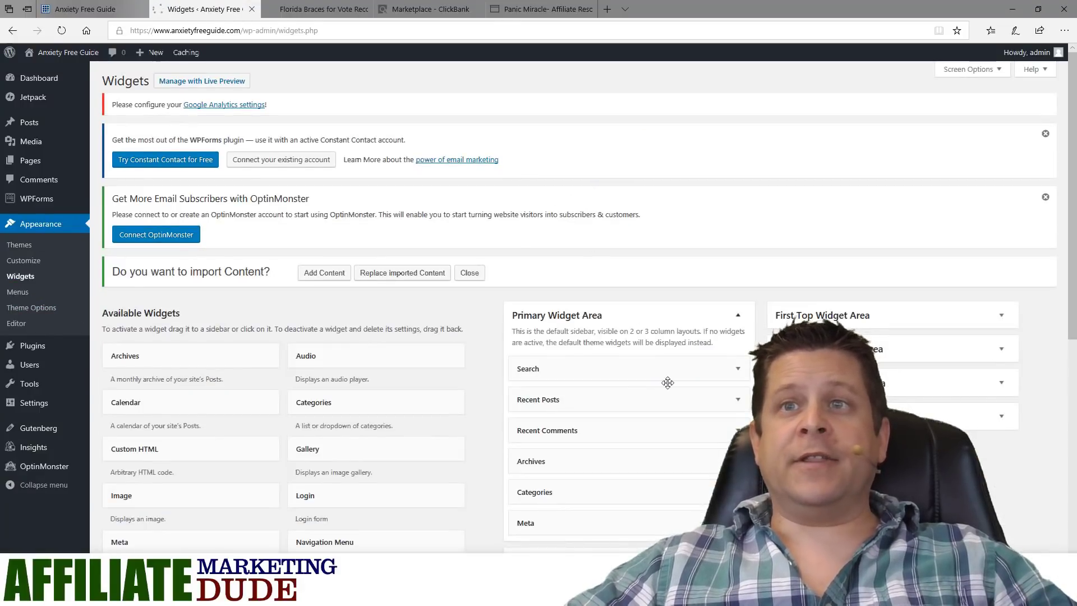
pyautogui.moveTo(683, 367); pyautogui.dragTo(340, 389)
pyautogui.click(133, 5)
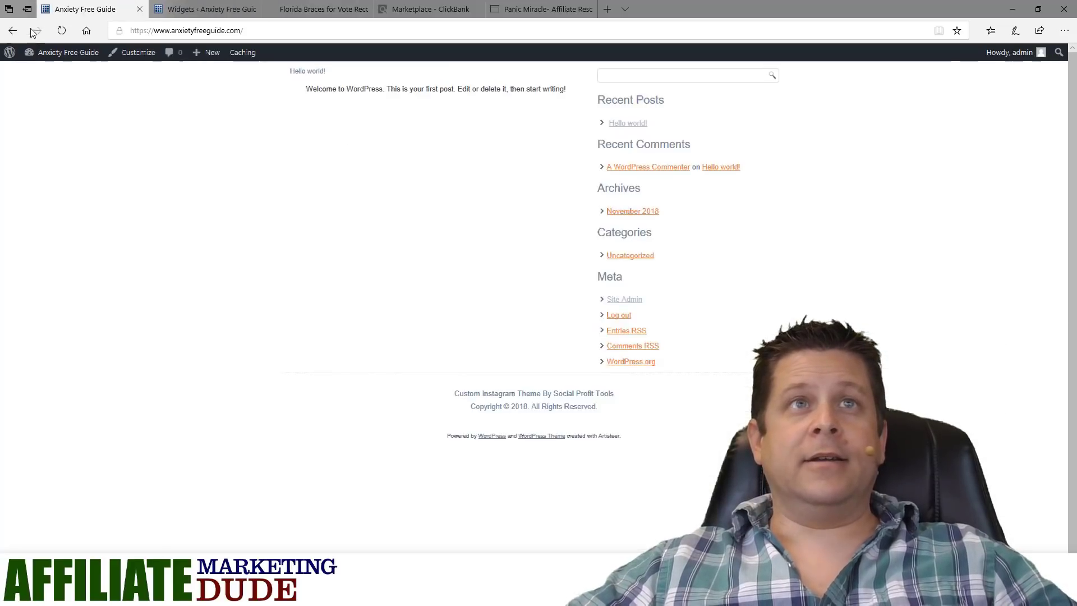
pyautogui.press('F5')
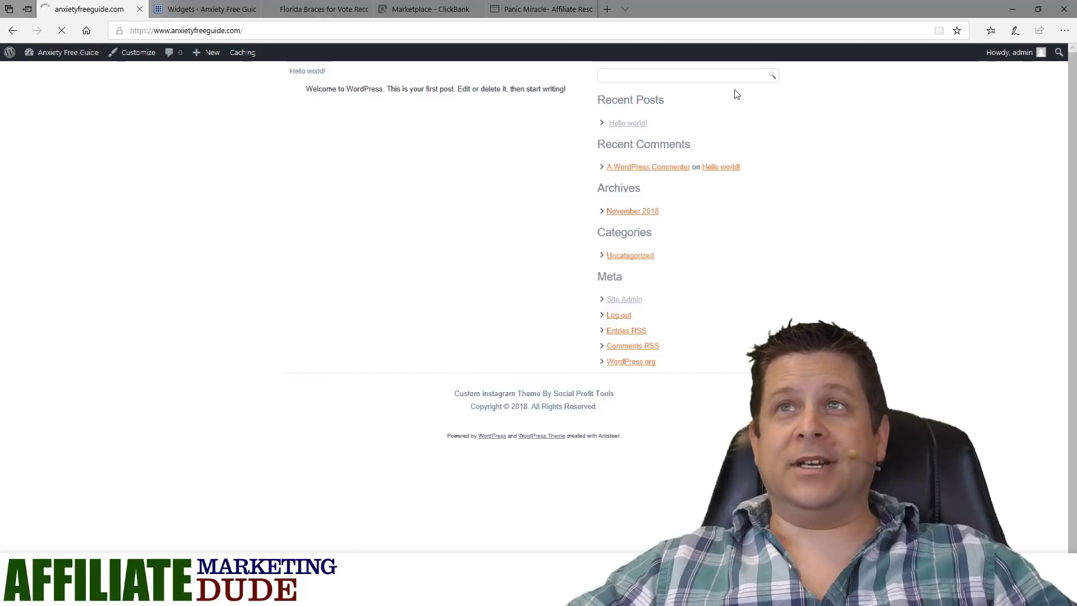
# Remove the Recent Posts, Recent Comments, Archives, Categories and Meta widgets from the Primary Widget Area, and reload the home page
pyautogui.click(246, 9)
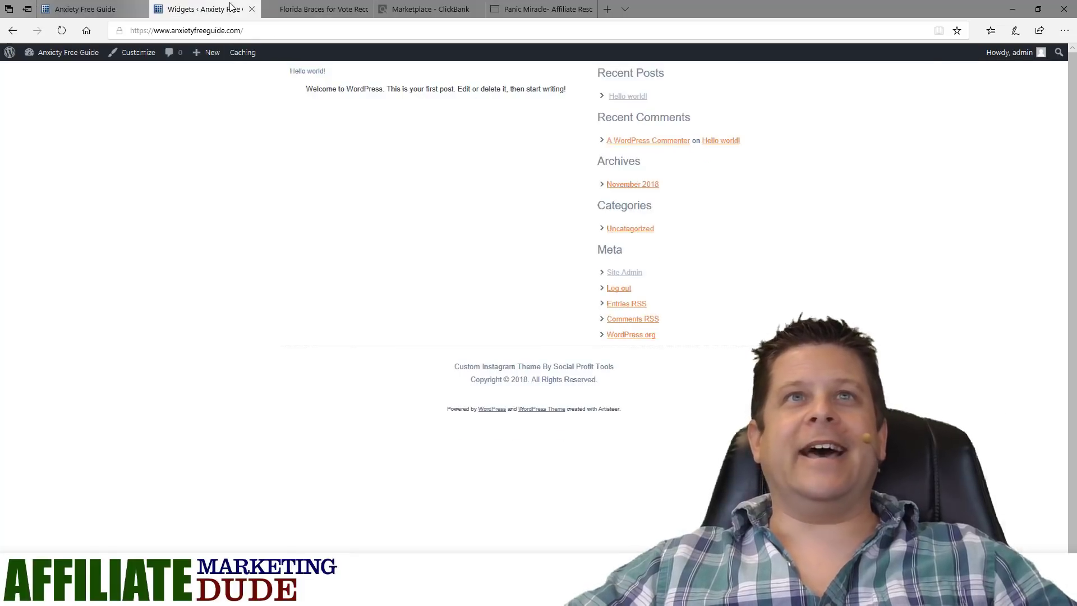
pyautogui.moveTo(620, 366); pyautogui.dragTo(258, 399)
pyautogui.moveTo(574, 365); pyautogui.dragTo(278, 380)
pyautogui.moveTo(639, 370); pyautogui.dragTo(314, 387)
pyautogui.click(84, 9)
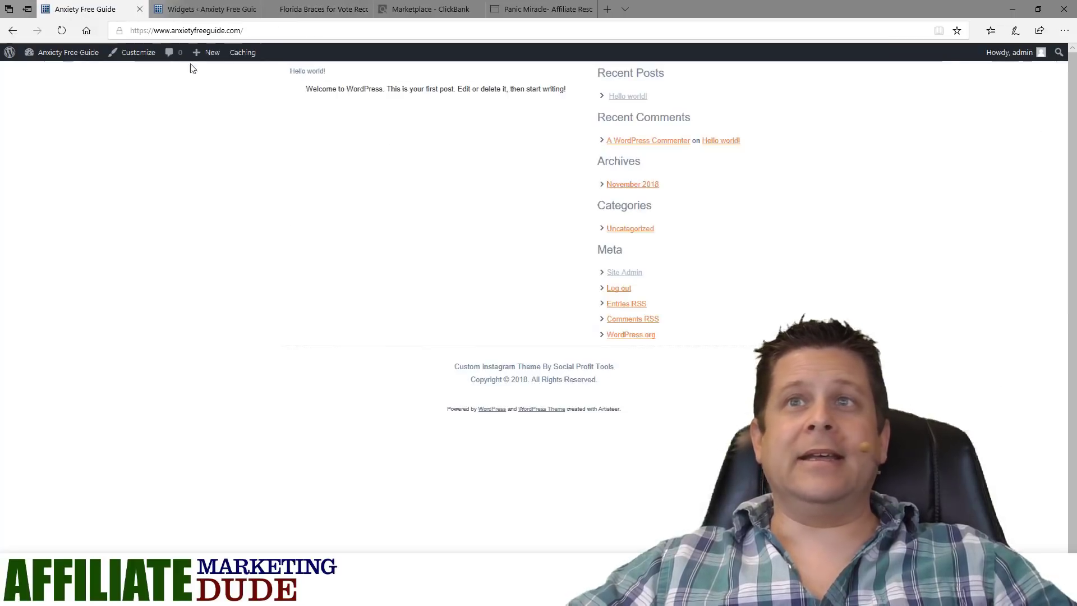
pyautogui.rightClick(852, 138)
pyautogui.click(62, 34)
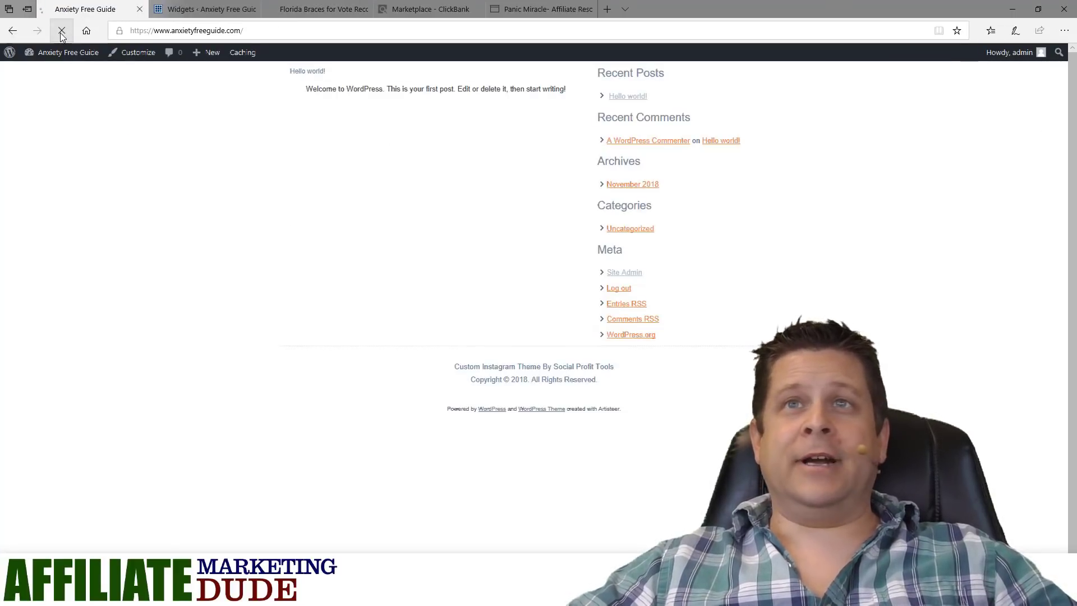
# In the Reading settings, make the homepage a static page using Sample Page and save the changes
pyautogui.click(206, 10)
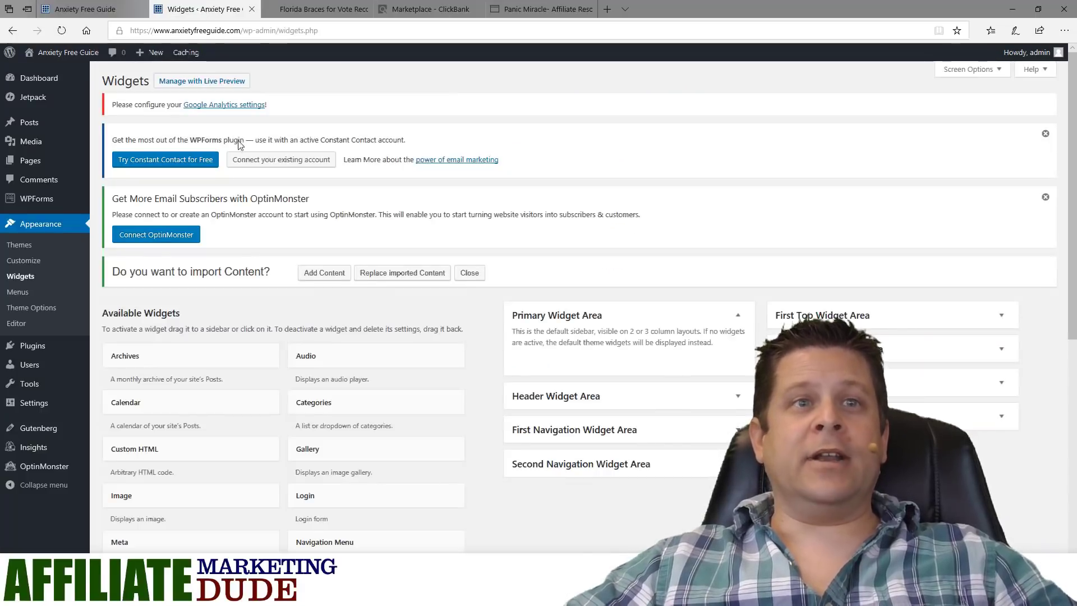
pyautogui.click(41, 408)
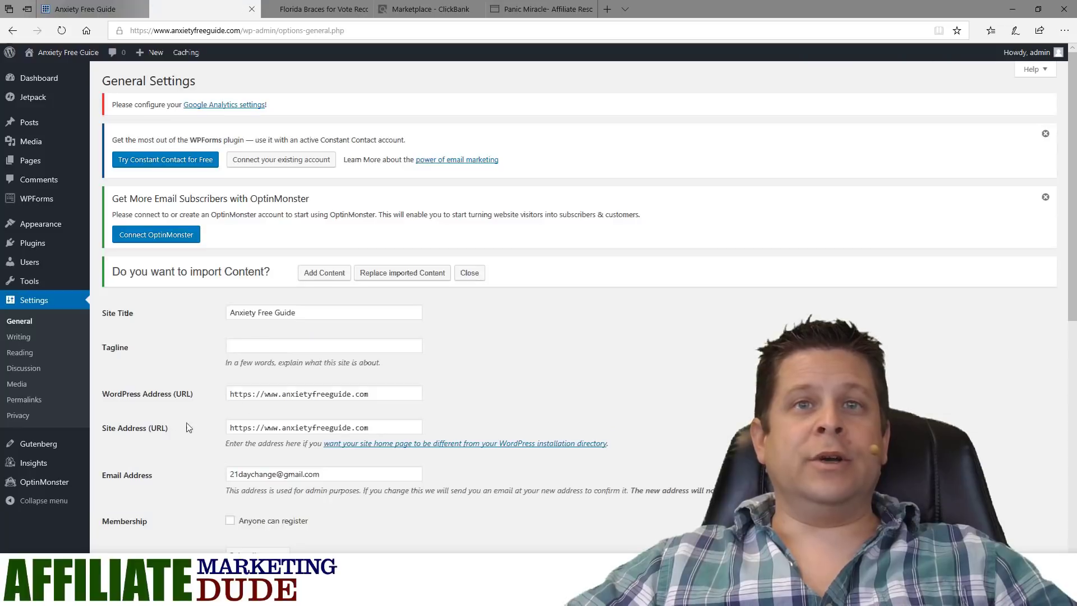
pyautogui.scroll(-7, 306, 365)
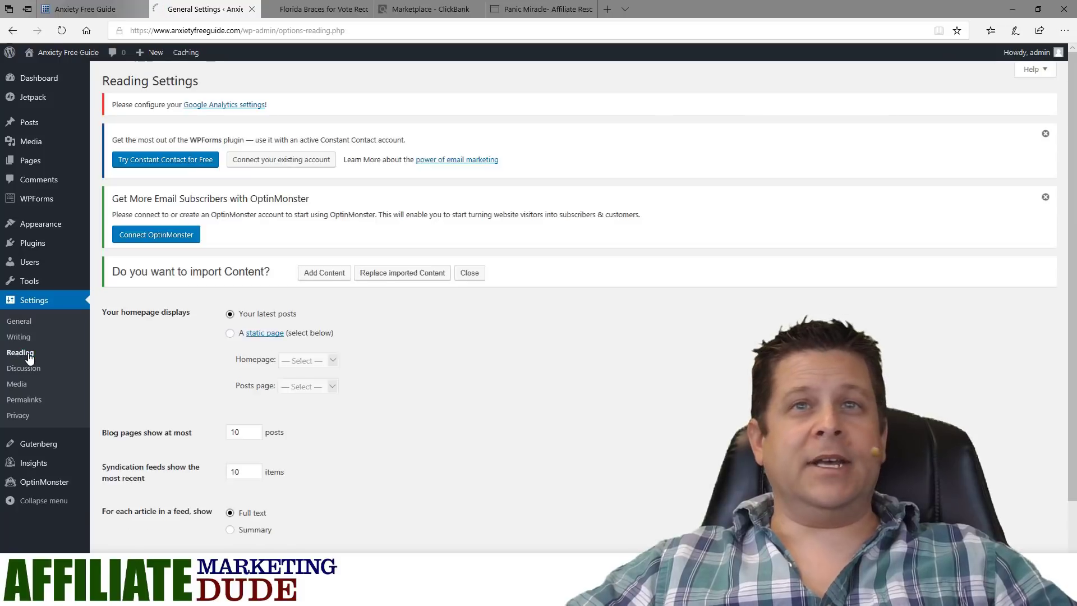
pyautogui.scroll(-2, 451, 360)
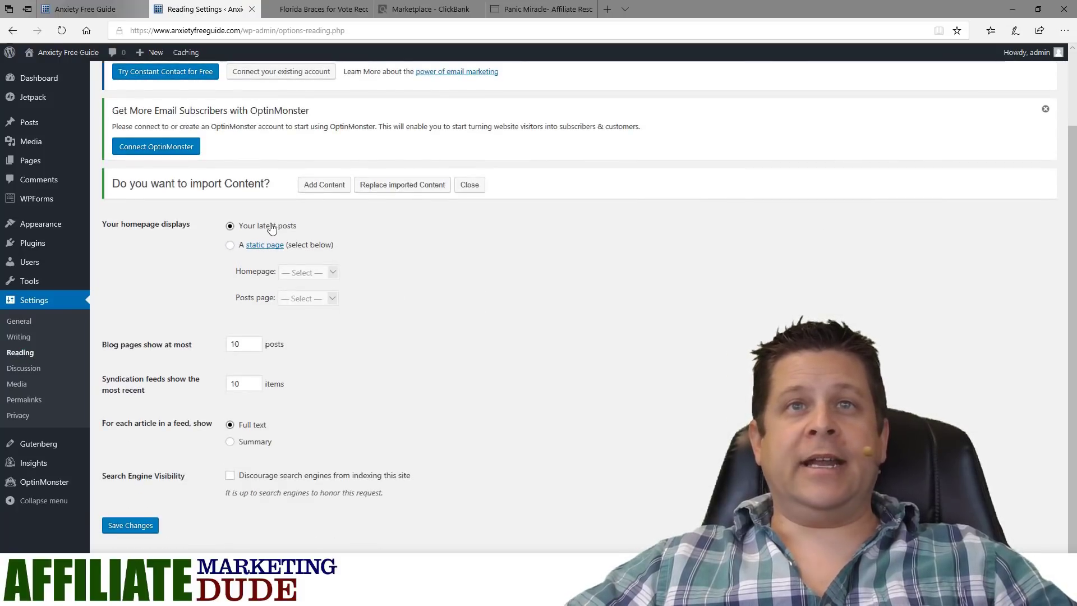
pyautogui.click(229, 245)
pyautogui.click(307, 273)
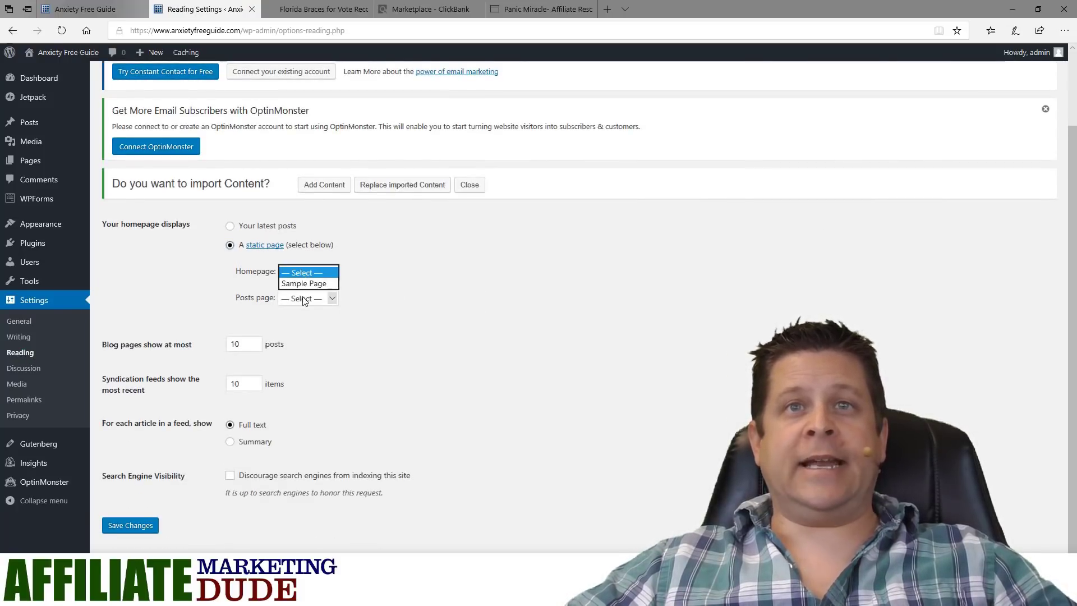
pyautogui.click(306, 294)
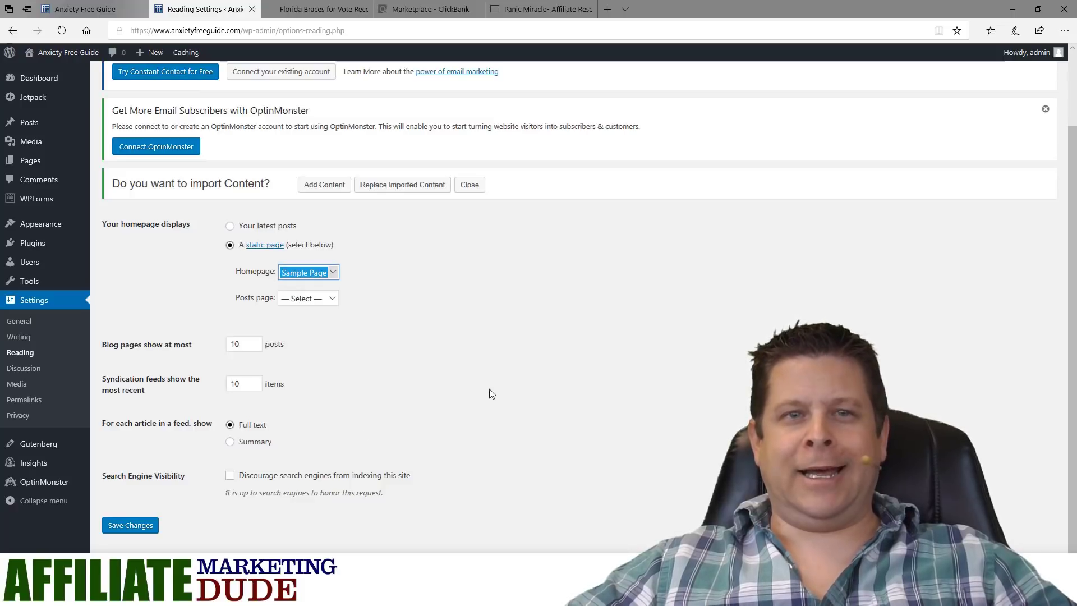
pyautogui.click(144, 528)
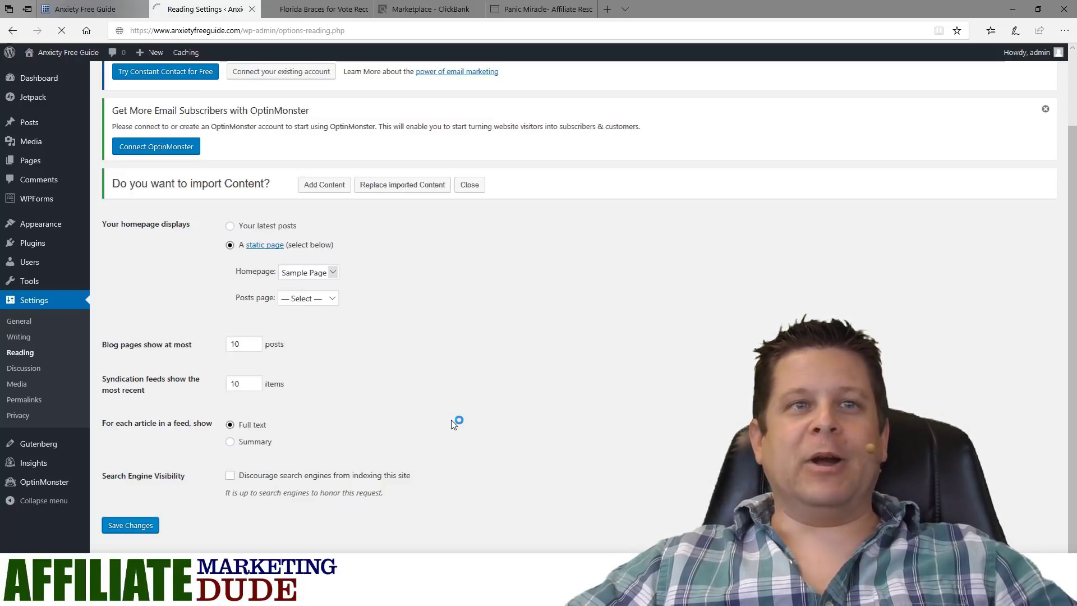
# Set the permalink structure to Post name and save the changes
pyautogui.click(37, 405)
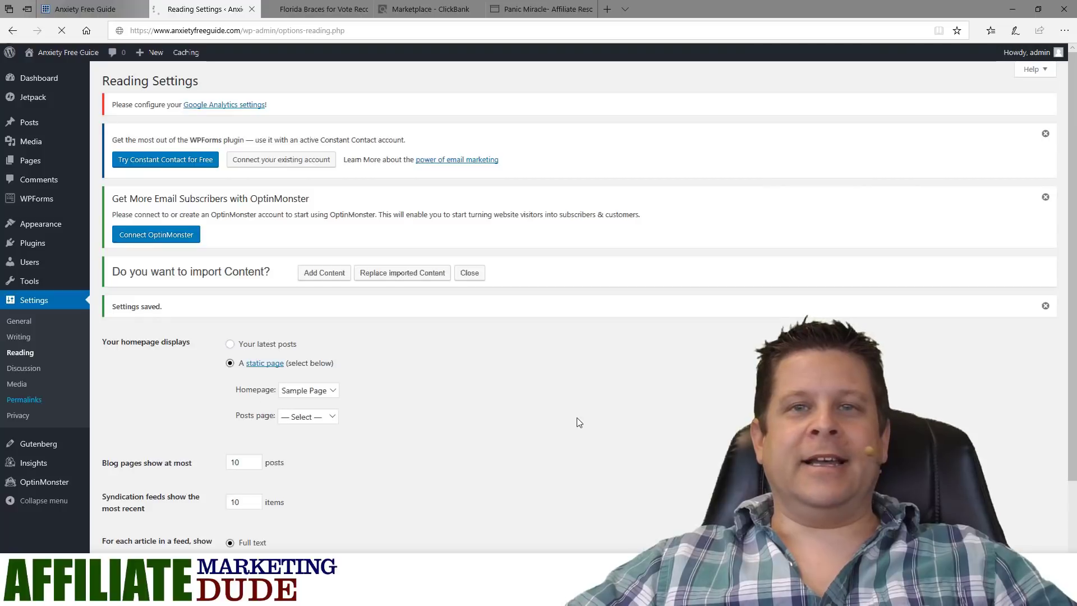
pyautogui.scroll(-3, 577, 417)
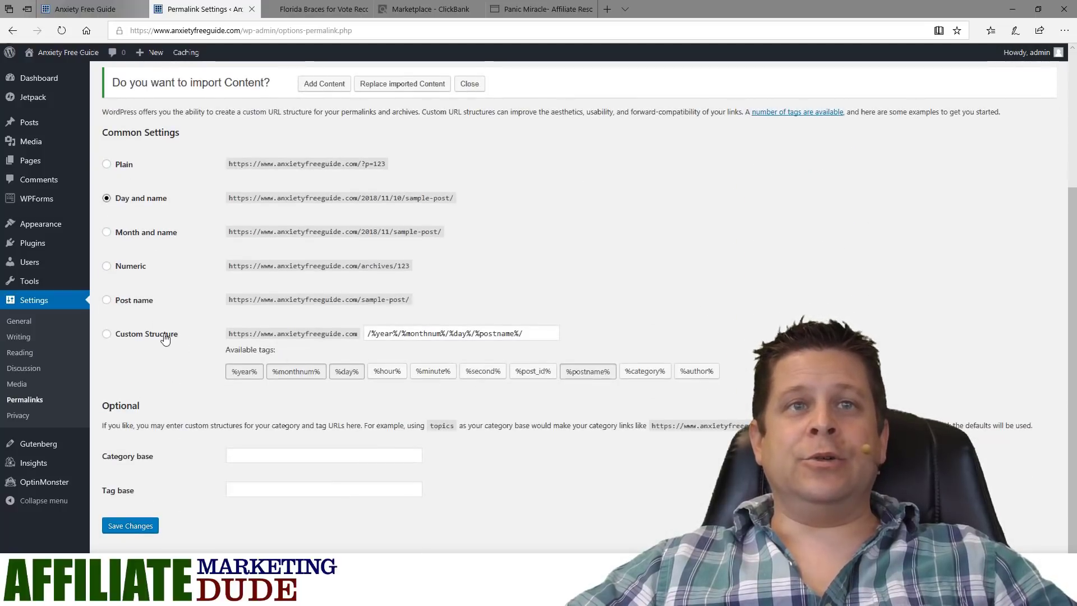
pyautogui.click(119, 300)
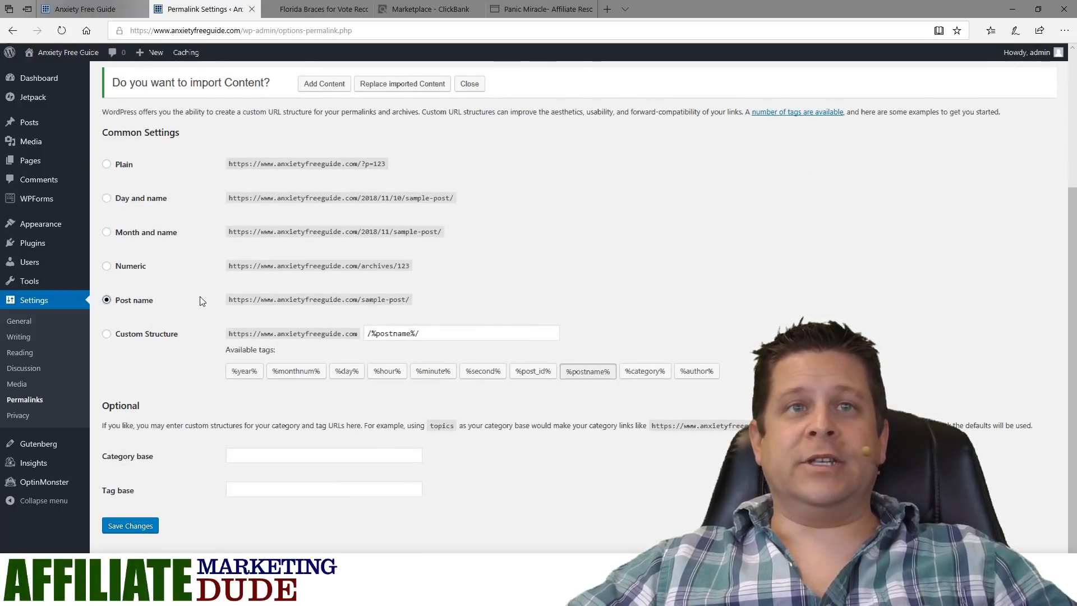
pyautogui.click(153, 526)
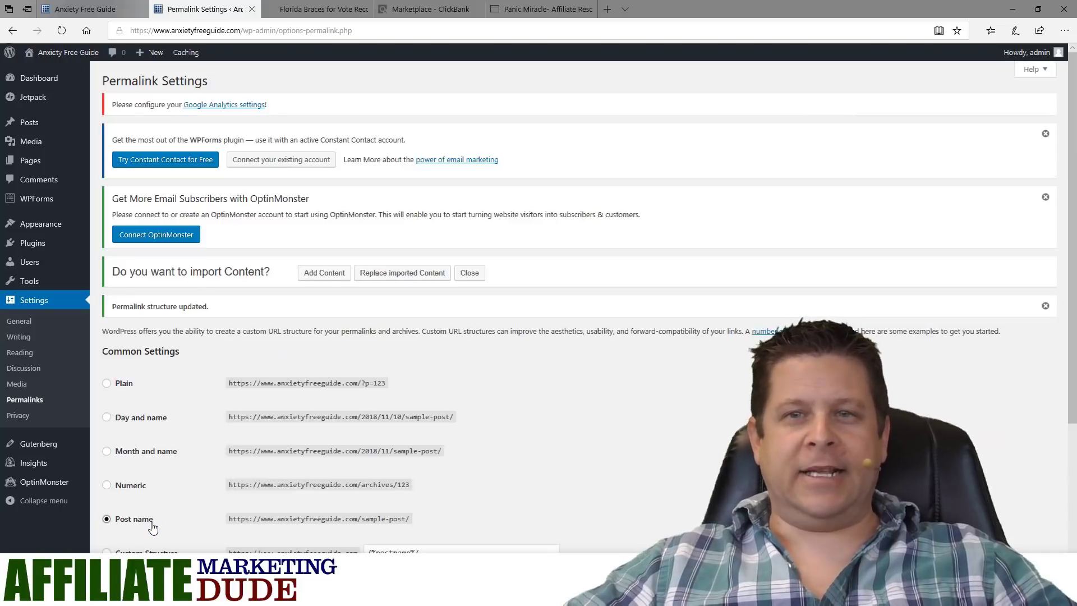
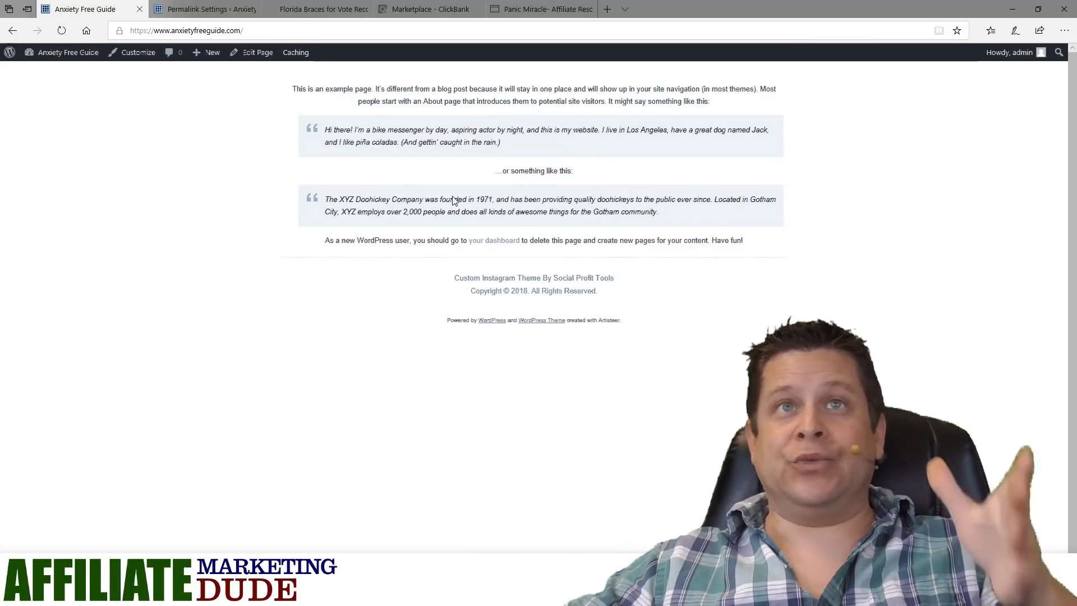
# Open the homepage's Sample Page for editing, and deactivate the Gutenberg plugin among the installed plugins
pyautogui.click(257, 52)
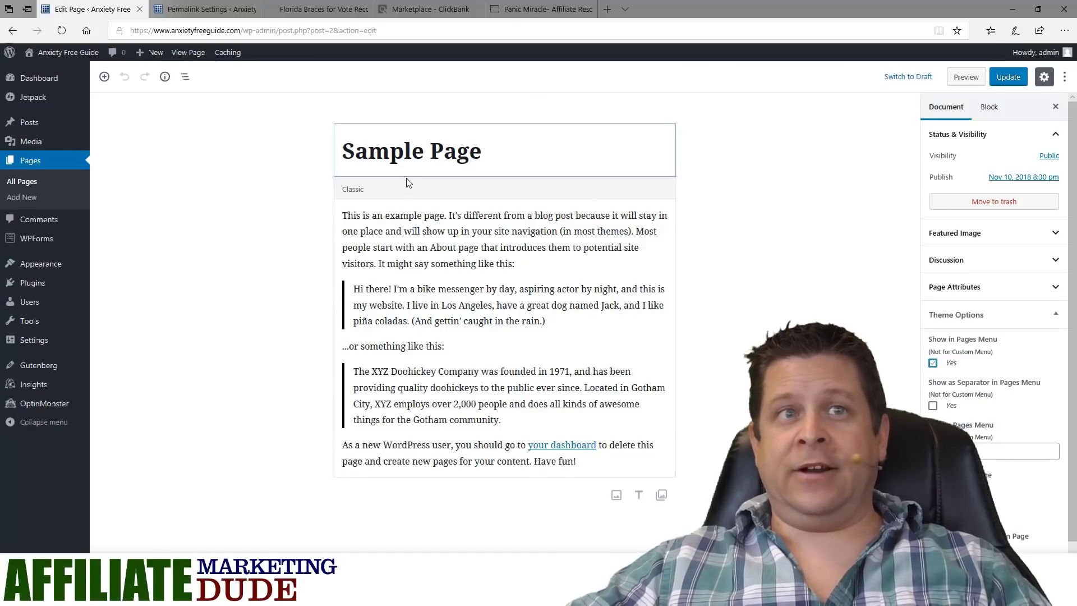
pyautogui.moveTo(61, 370)
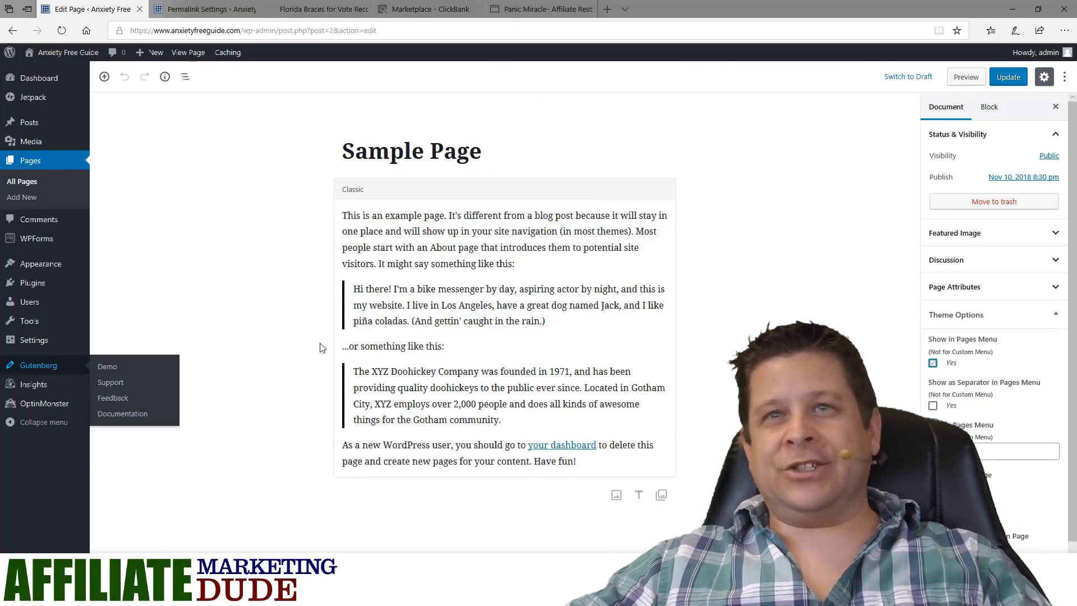
pyautogui.moveTo(33, 284)
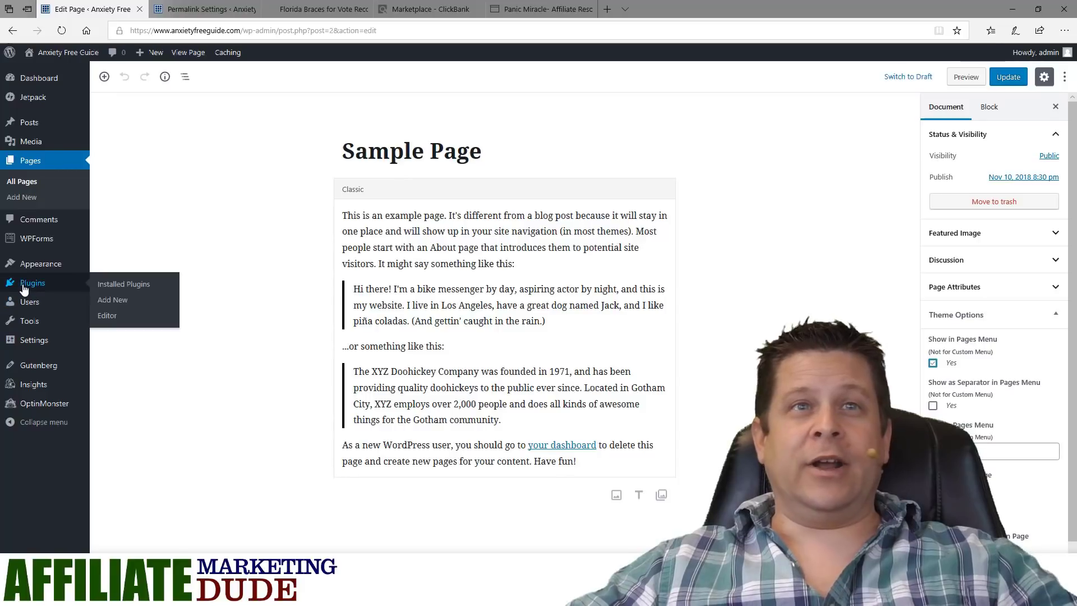
pyautogui.click(123, 284)
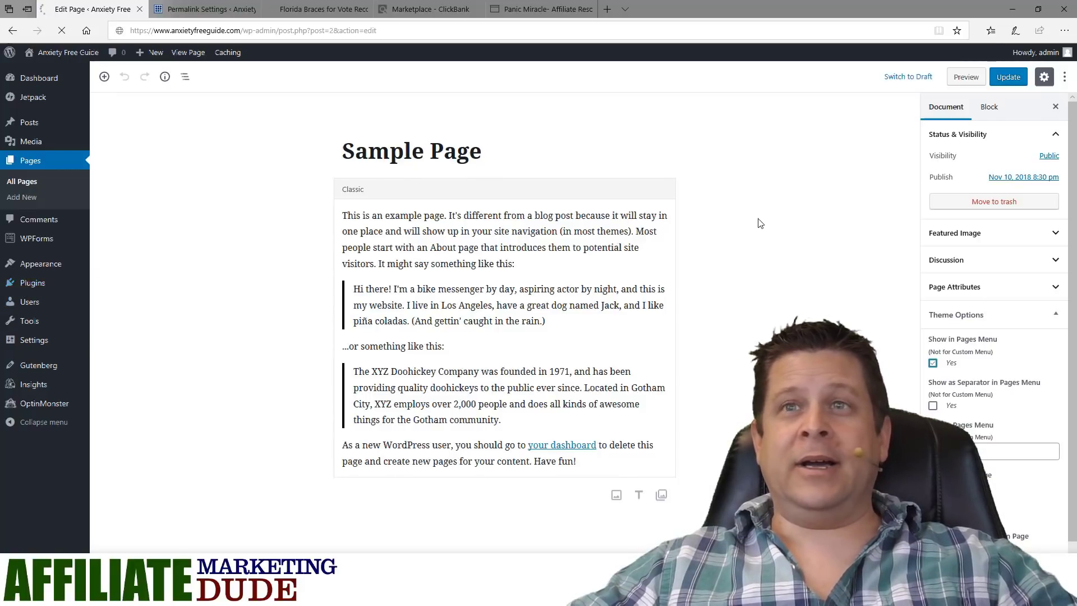
pyautogui.scroll(-6, 455, 271)
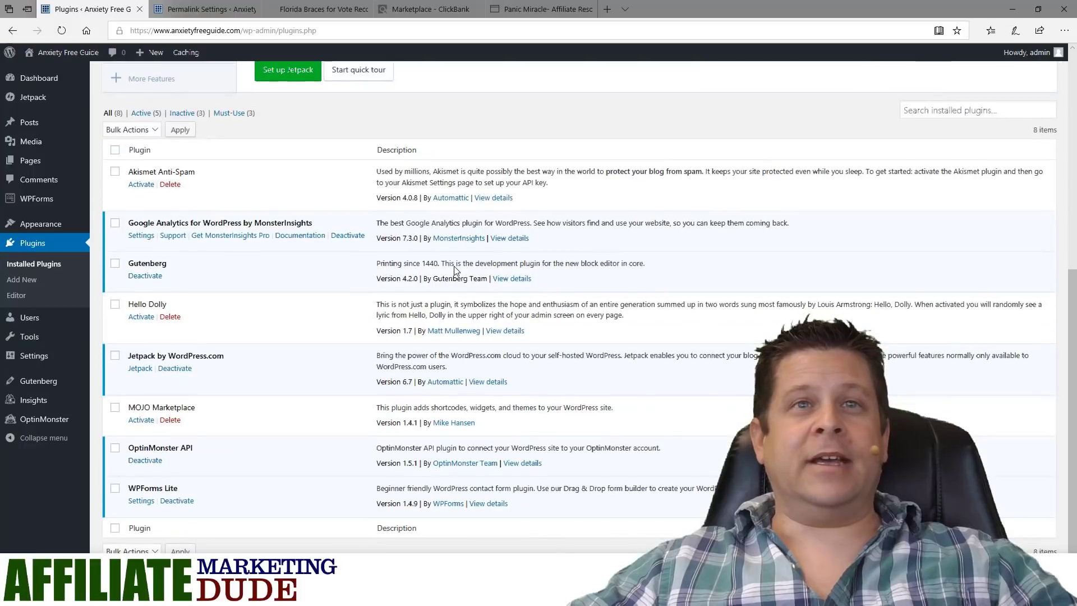
pyautogui.click(151, 281)
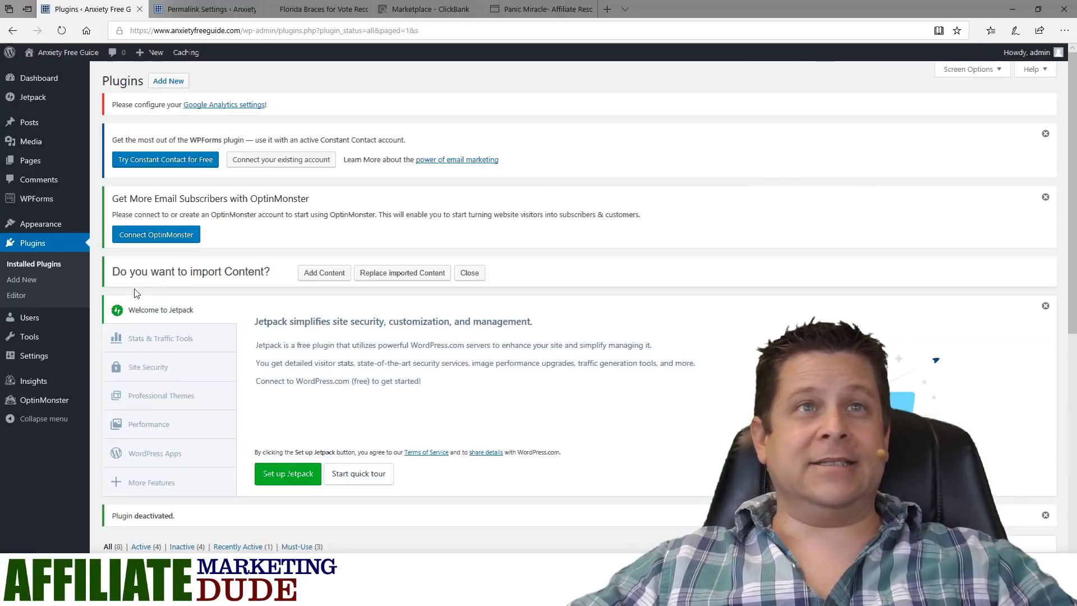
# Return to editing Sample Page in the classic editor and change its title to "Anxiety Free Guide Here"
pyautogui.moveTo(49, 130)
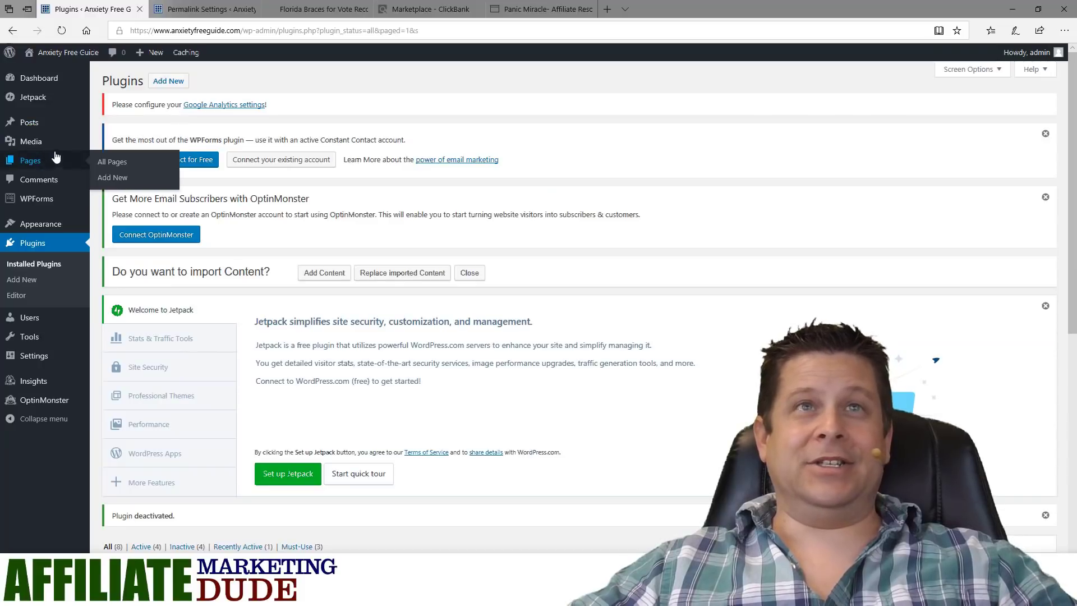
pyautogui.click(12, 35)
pyautogui.click(12, 34)
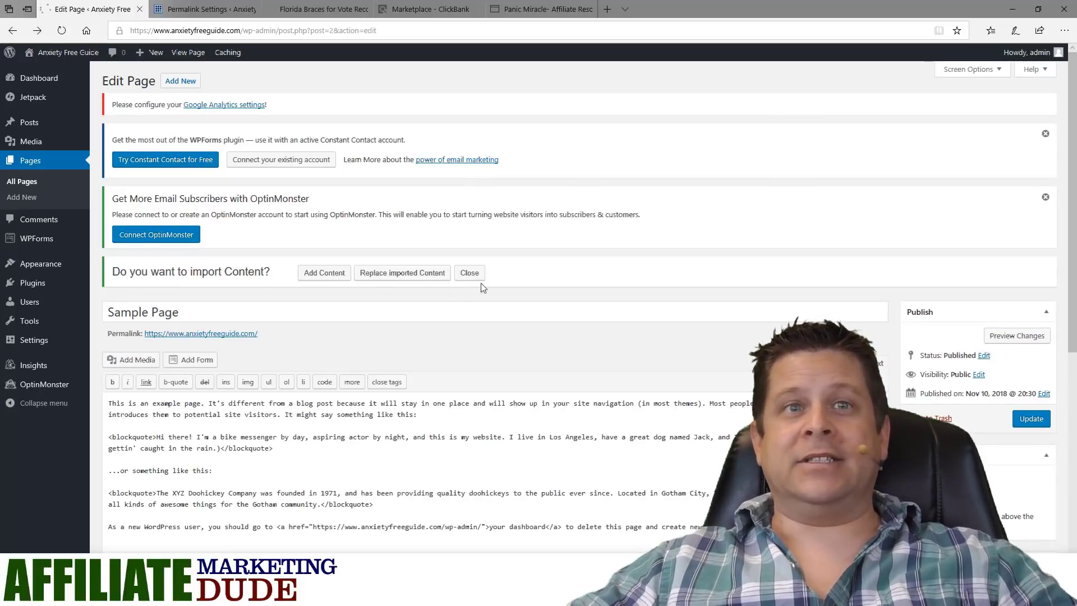
pyautogui.scroll(-3, 448, 225)
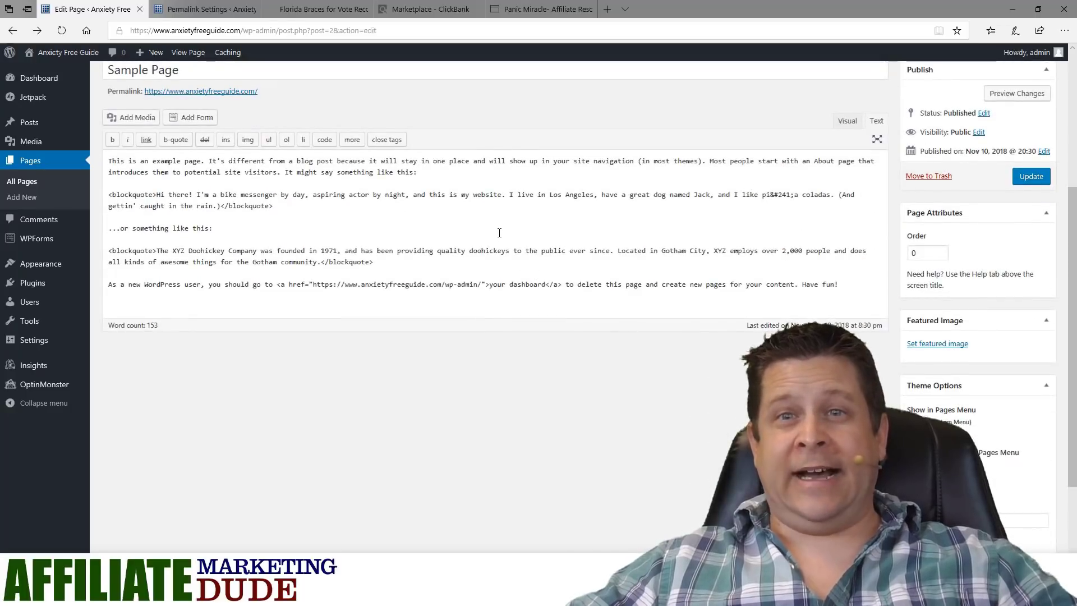
pyautogui.scroll(3, 480, 219)
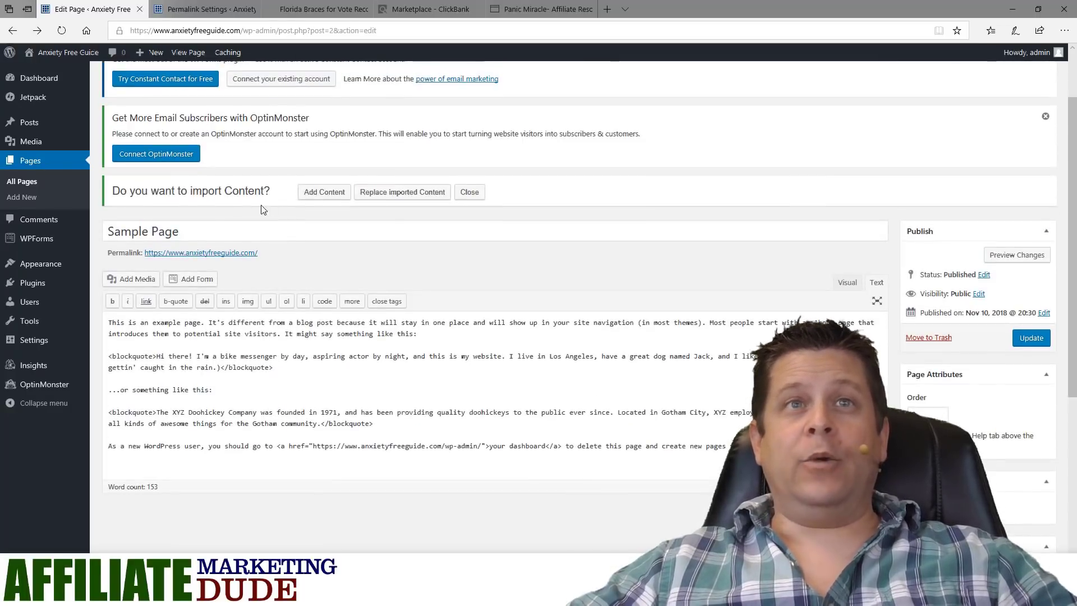
pyautogui.tripleClick(232, 234)
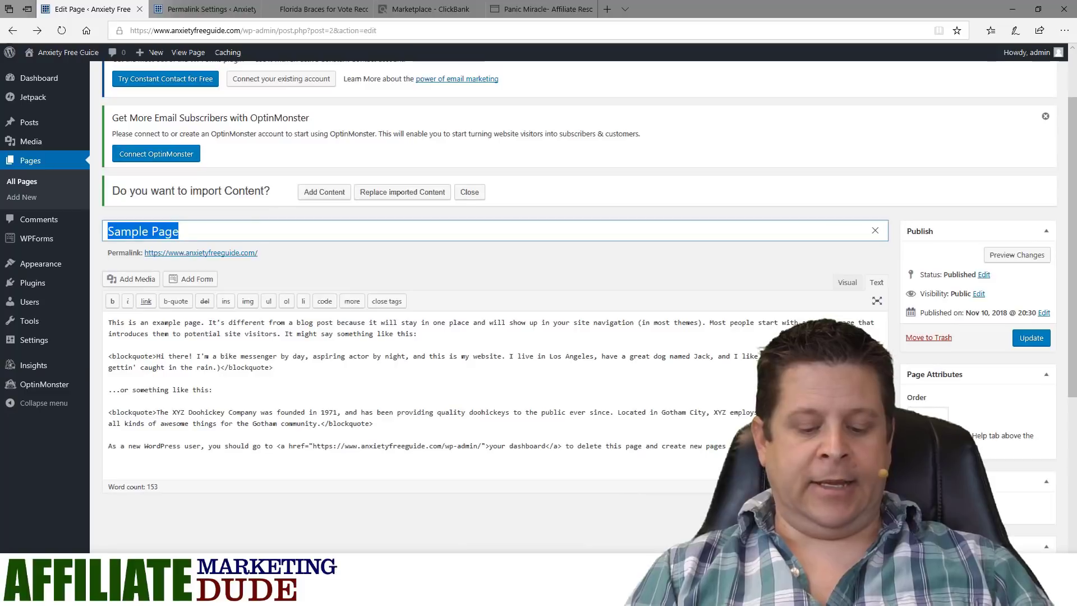
pyautogui.write('Anx')
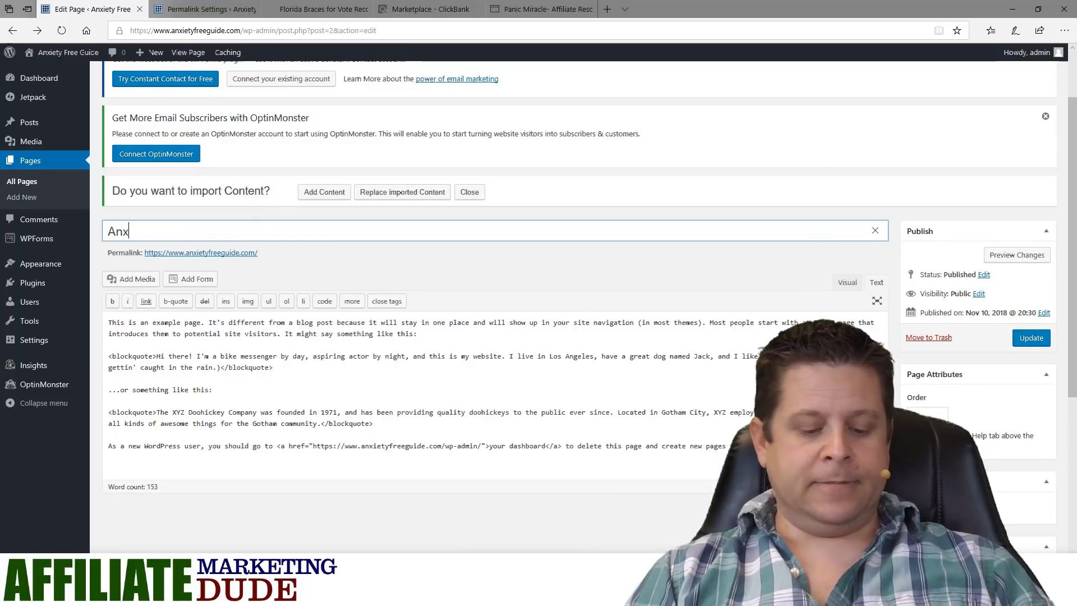
pyautogui.write('iety Free Guide Here')
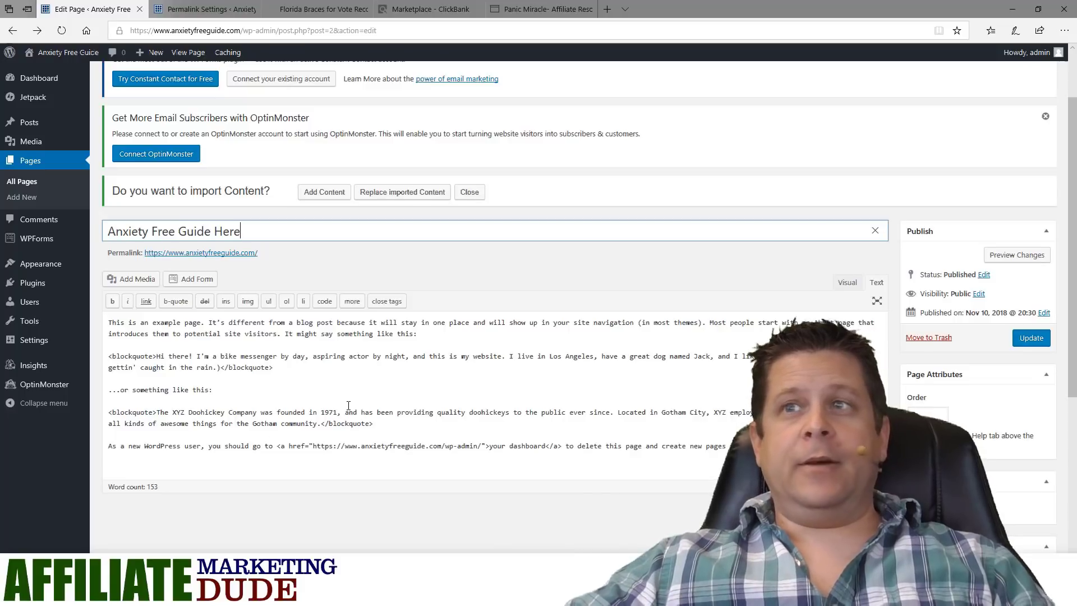
# Replace the body text with "Are You Tired Of Anxiety And Worry... Here Are Some Tools To Help You" in the Visual editor and update the page
pyautogui.click(348, 404)
pyautogui.hotkey('ctrl', 'a')
pyautogui.press('BackSpace')
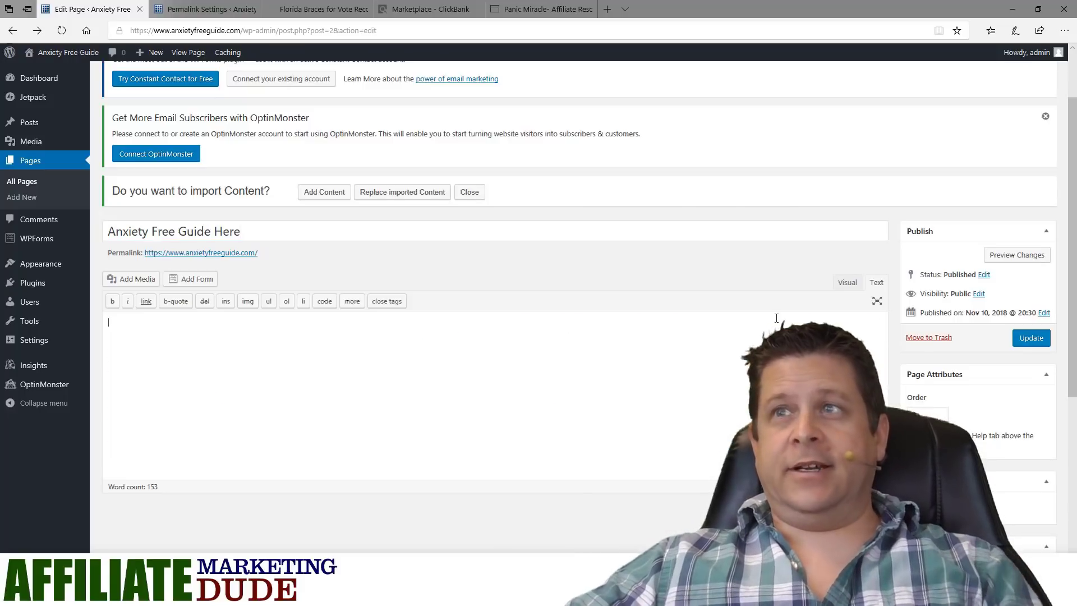
pyautogui.click(845, 283)
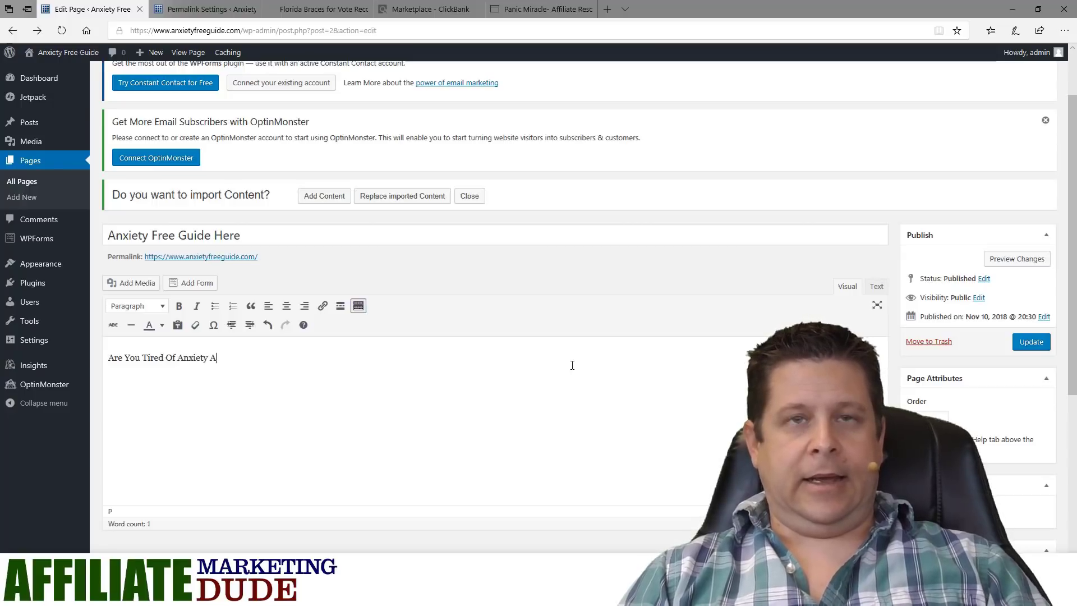
pyautogui.write('Worr')
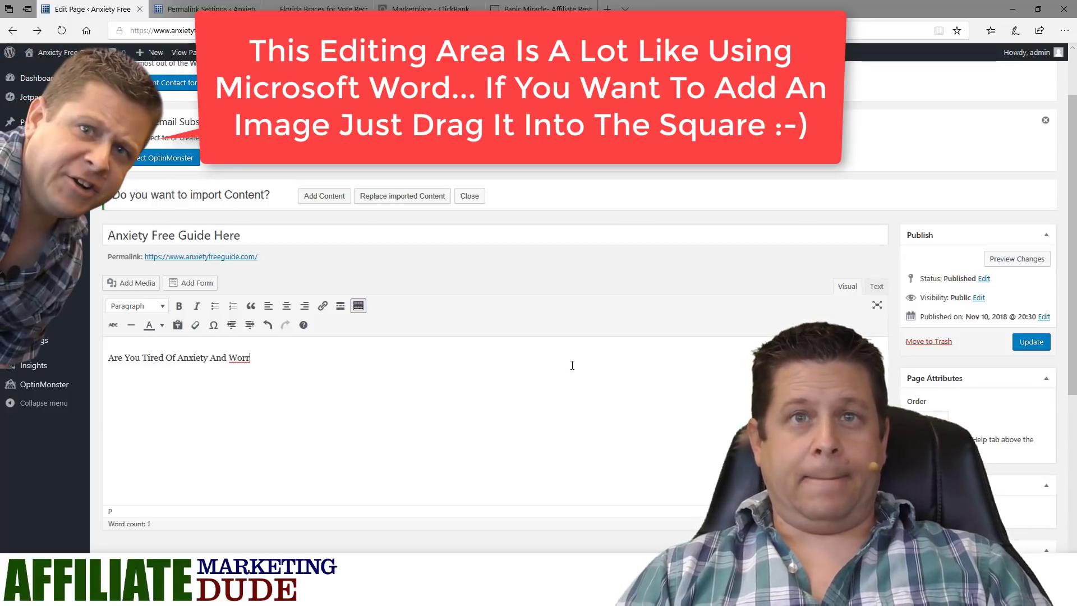
pyautogui.write('y... Here')
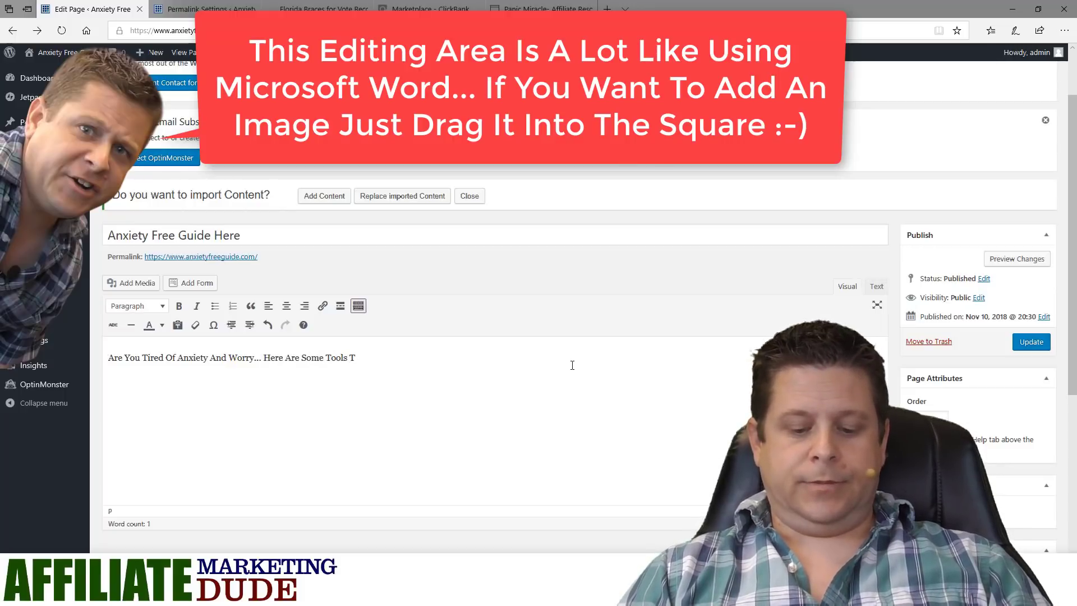
pyautogui.write('Are Some Tools To Help You')
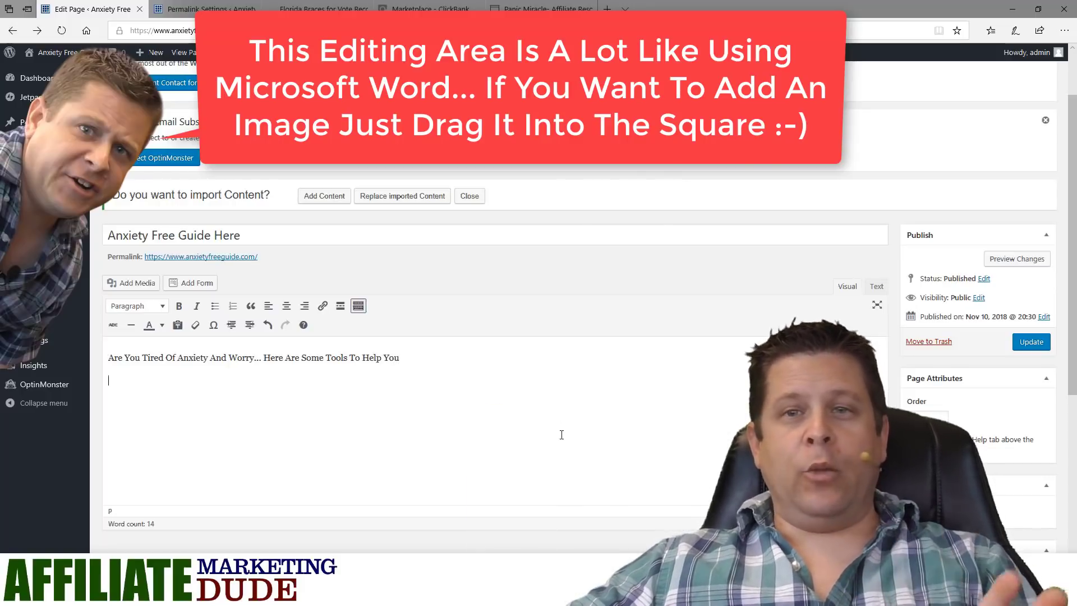
pyautogui.click(1030, 342)
# Load anxietyfreeguide.com in the browser tab showing the Florida news article to check the updated homepage
pyautogui.click(241, 7)
pyautogui.hotkey('ctrl', 'Tab')
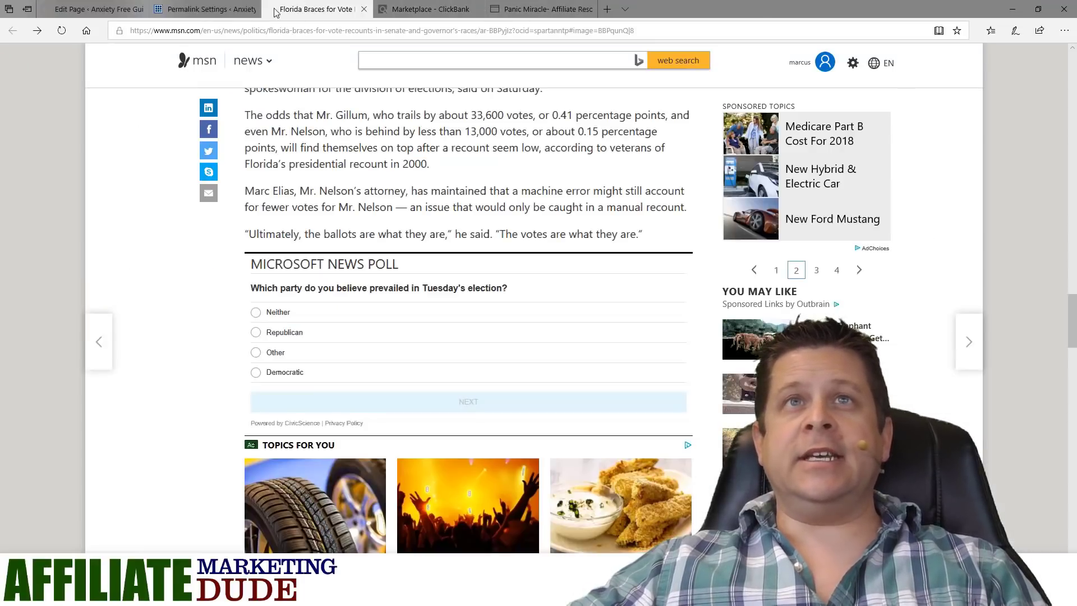
pyautogui.click(242, 32)
pyautogui.write('anx')
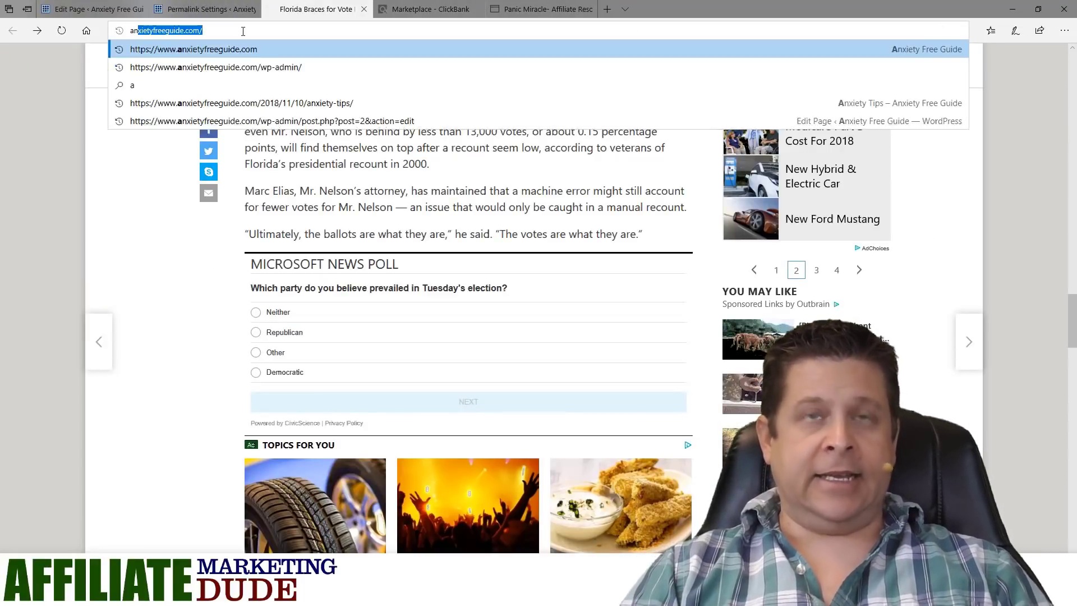
pyautogui.press('Return')
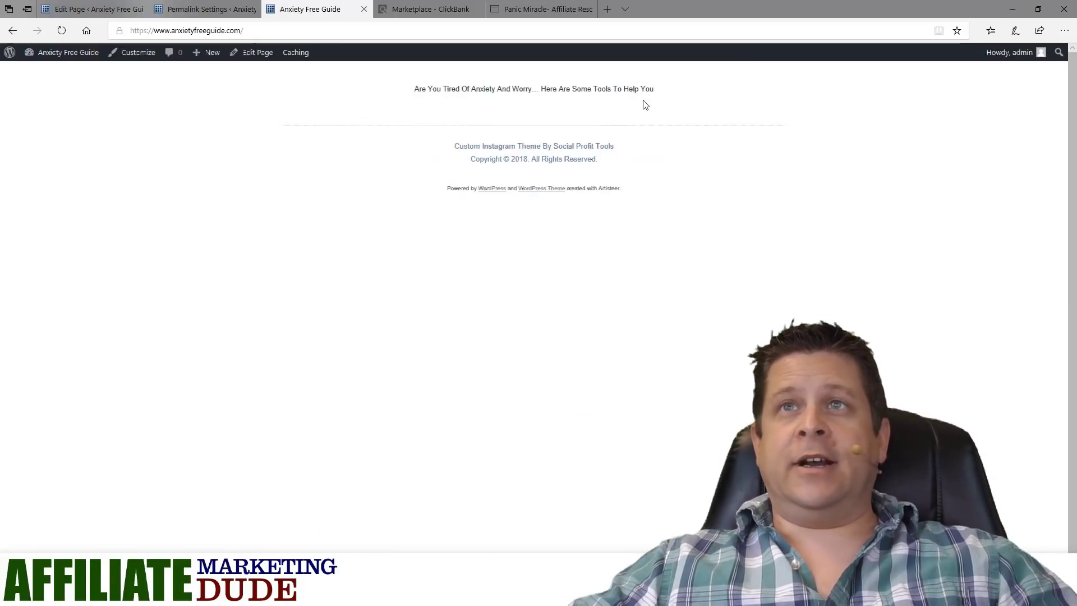
# Format the "Are You Tired Of Anxiety And Worry" line in the page editor as a centered, red Heading 1
pyautogui.click(207, 9)
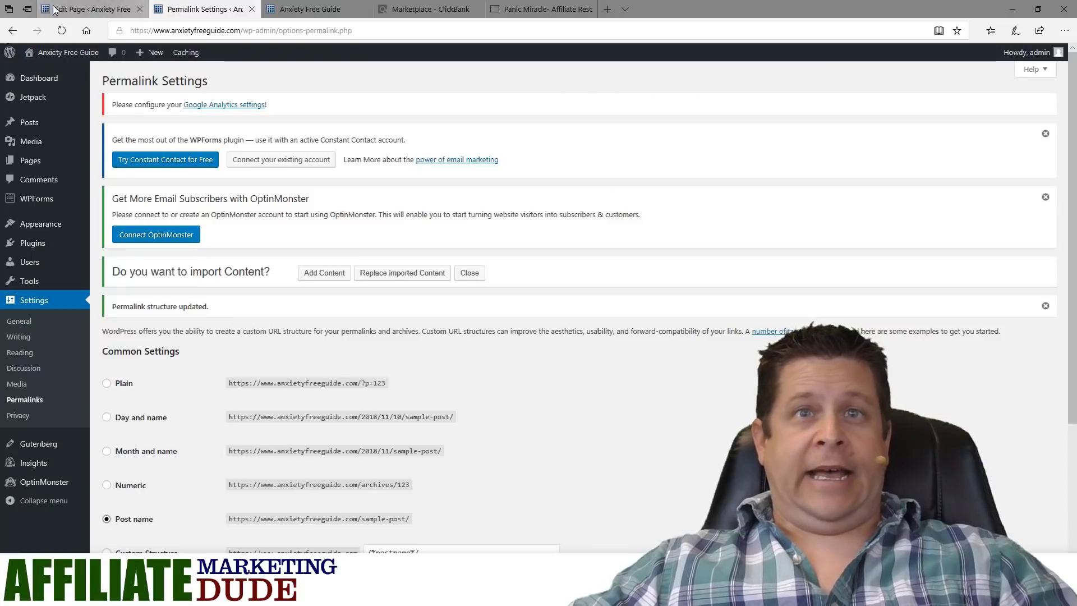
pyautogui.click(90, 9)
pyautogui.scroll(-4, 337, 354)
pyautogui.click(303, 244)
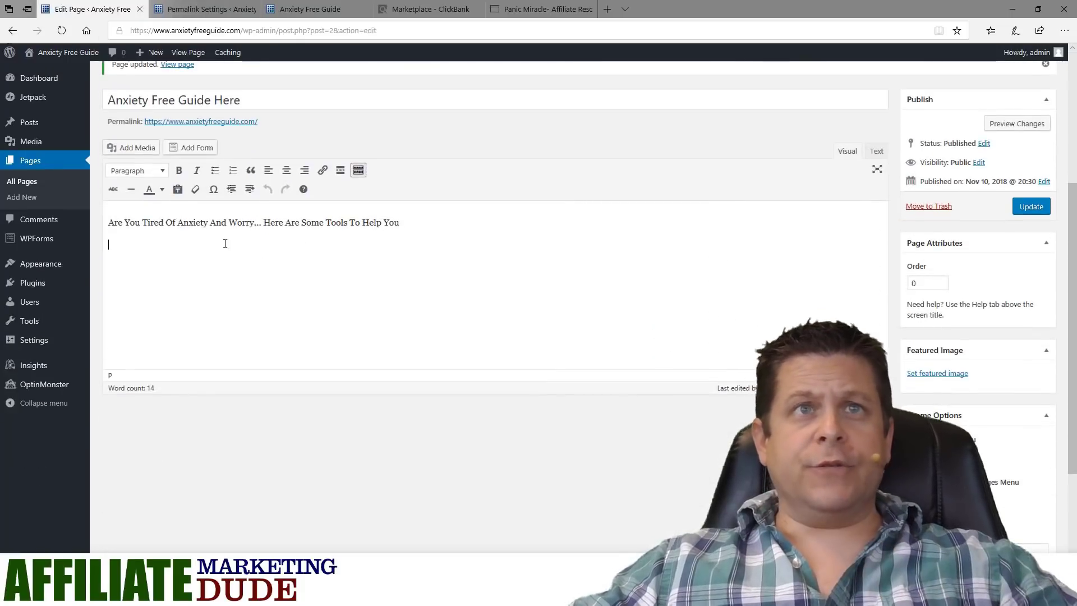
pyautogui.moveTo(400, 223); pyautogui.dragTo(108, 223)
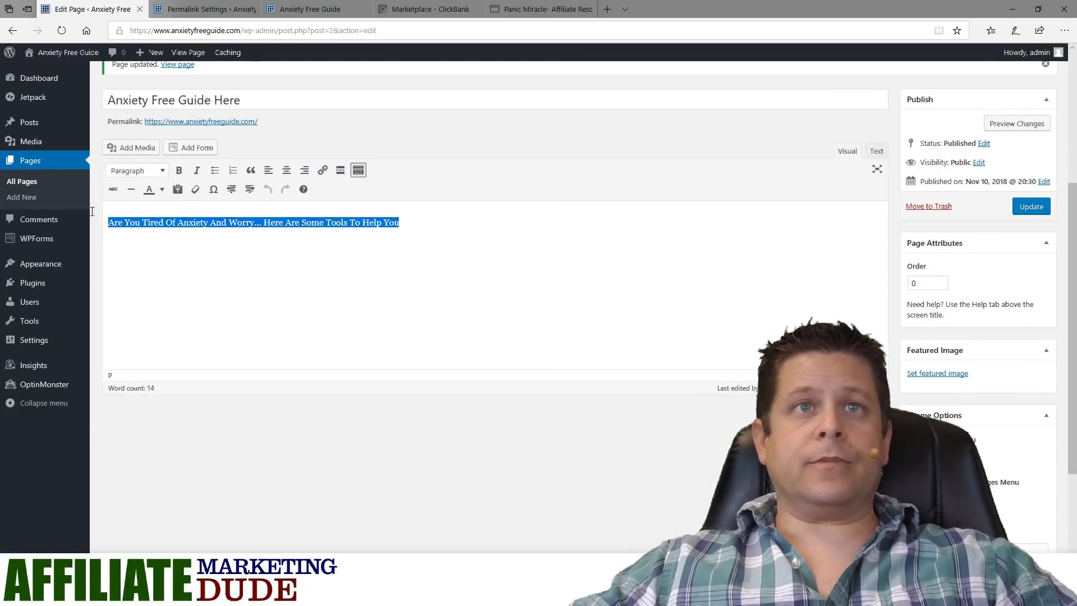
pyautogui.click(285, 169)
pyautogui.click(161, 189)
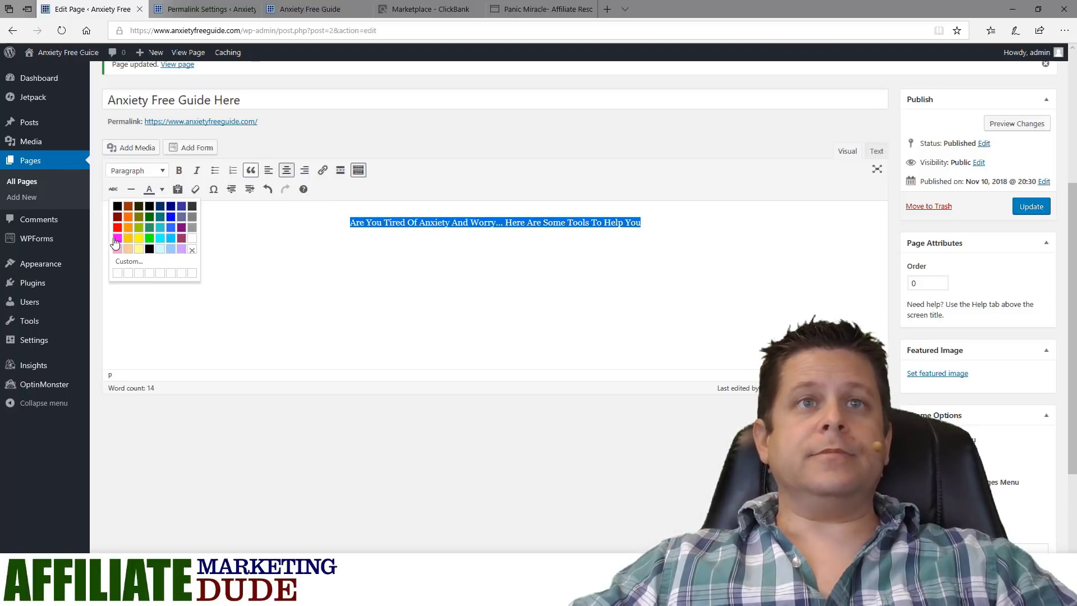
pyautogui.click(117, 228)
pyautogui.click(136, 170)
pyautogui.click(149, 214)
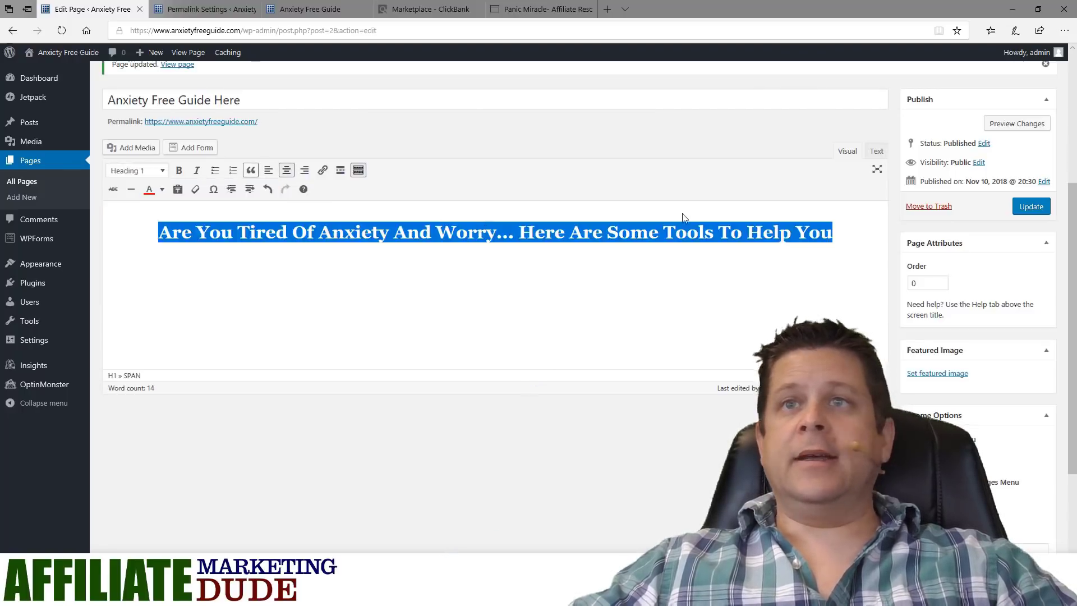
# Update the page and reload the Anxiety Free Guide home page to check the formatted headline
pyautogui.click(1030, 207)
pyautogui.click(310, 9)
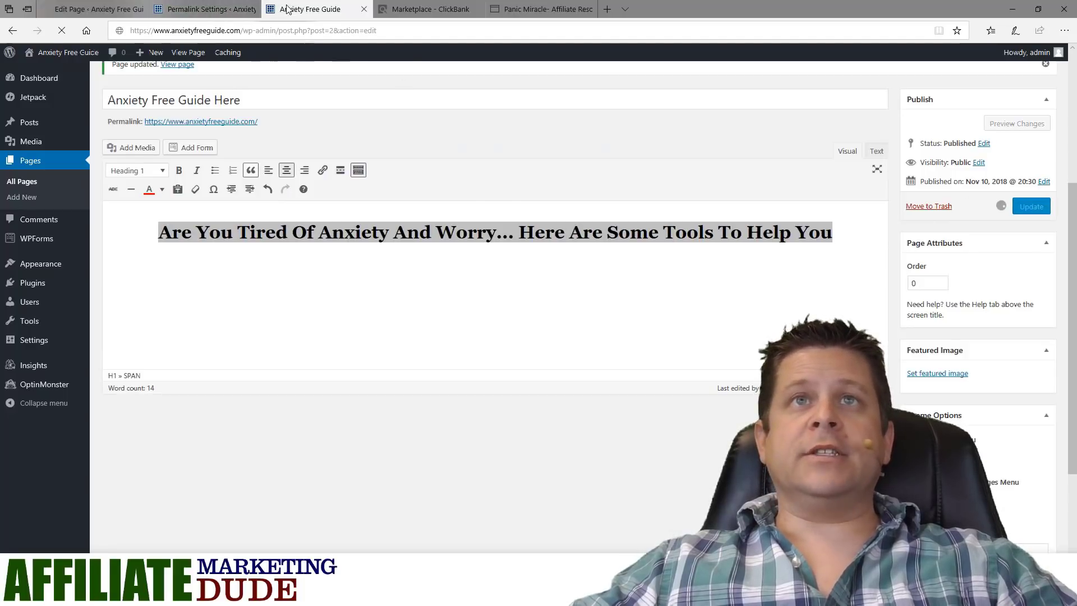
pyautogui.click(61, 32)
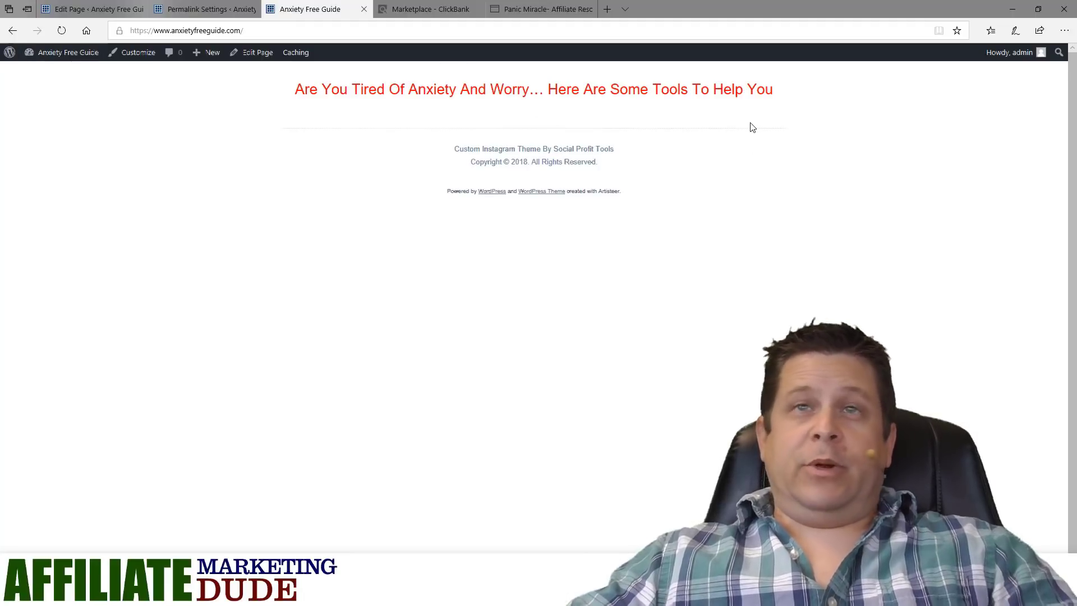
# Upload the funnelvoodoo.zip plugin from the Desktop, install it on the Anxiety Free Guide site and activate it
pyautogui.click(108, 5)
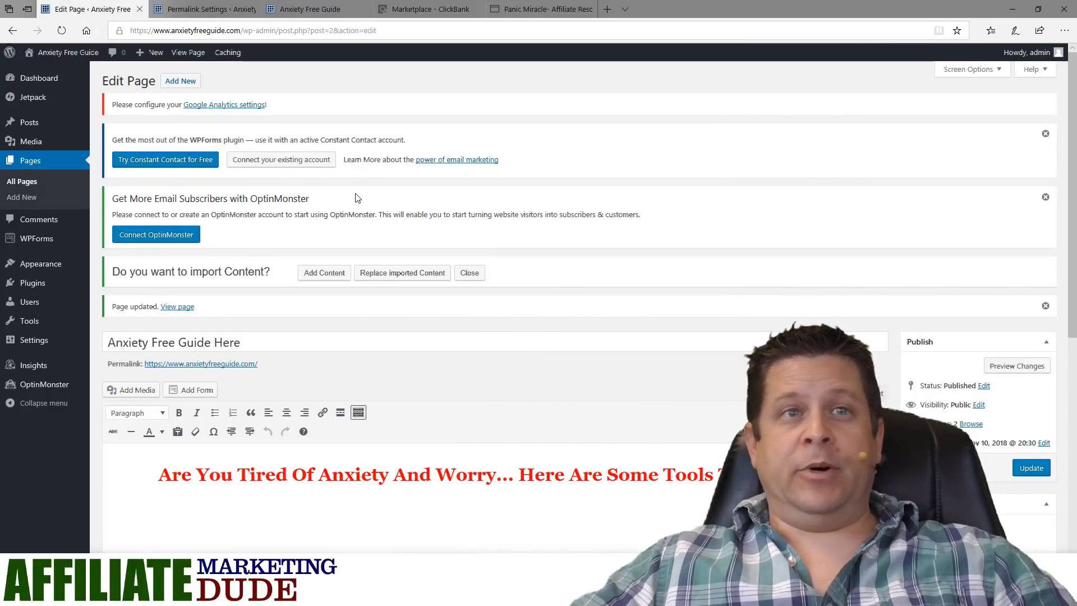
pyautogui.moveTo(85, 287)
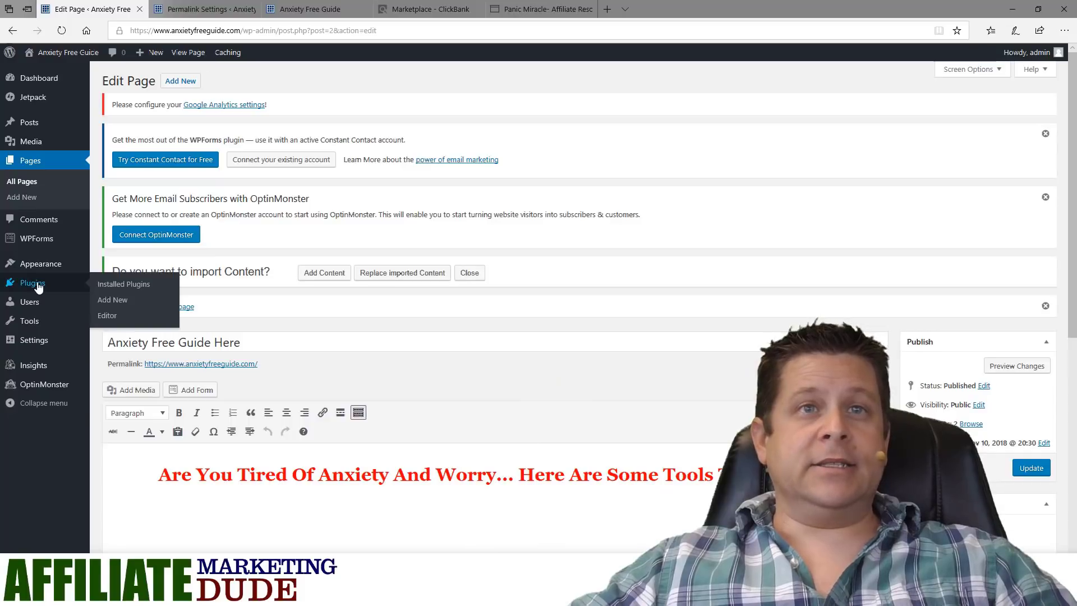
pyautogui.click(113, 303)
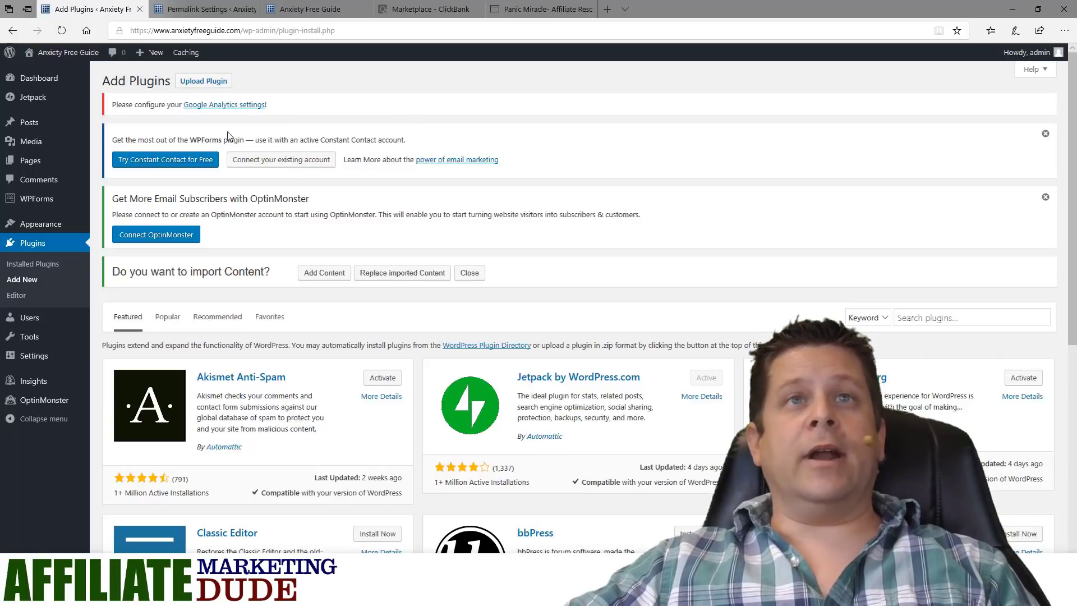
pyautogui.click(212, 86)
pyautogui.click(590, 387)
pyautogui.scroll(-20, 647, 299)
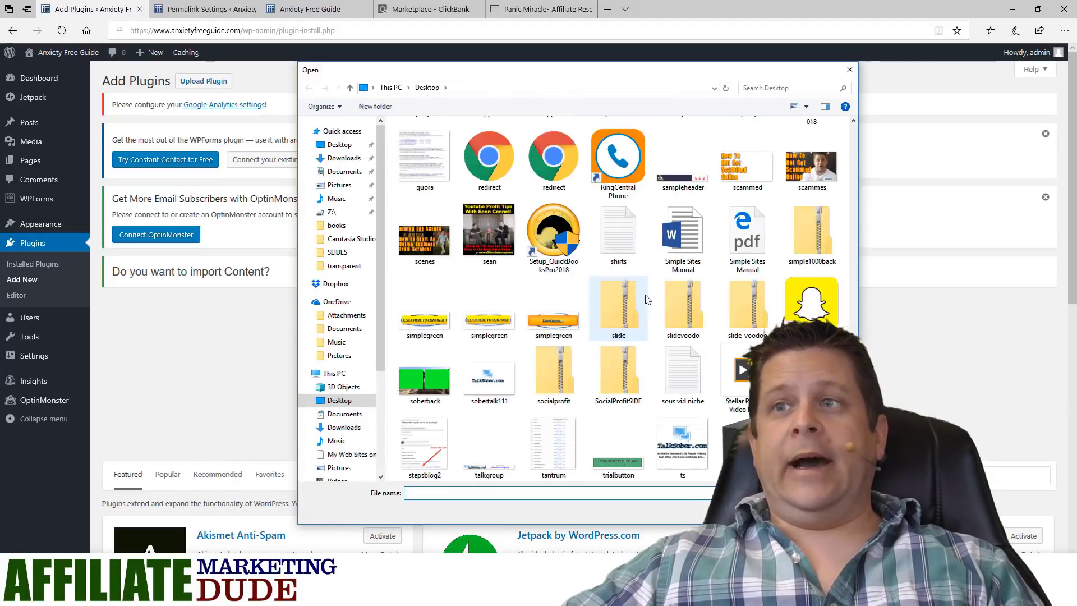
pyautogui.scroll(15, 647, 300)
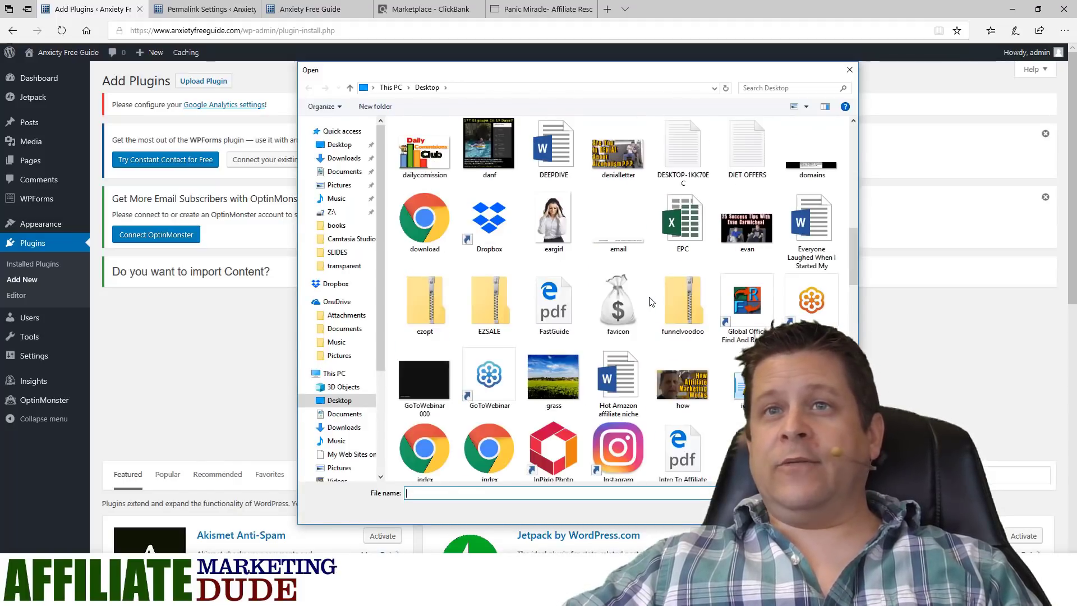
pyautogui.doubleClick(684, 297)
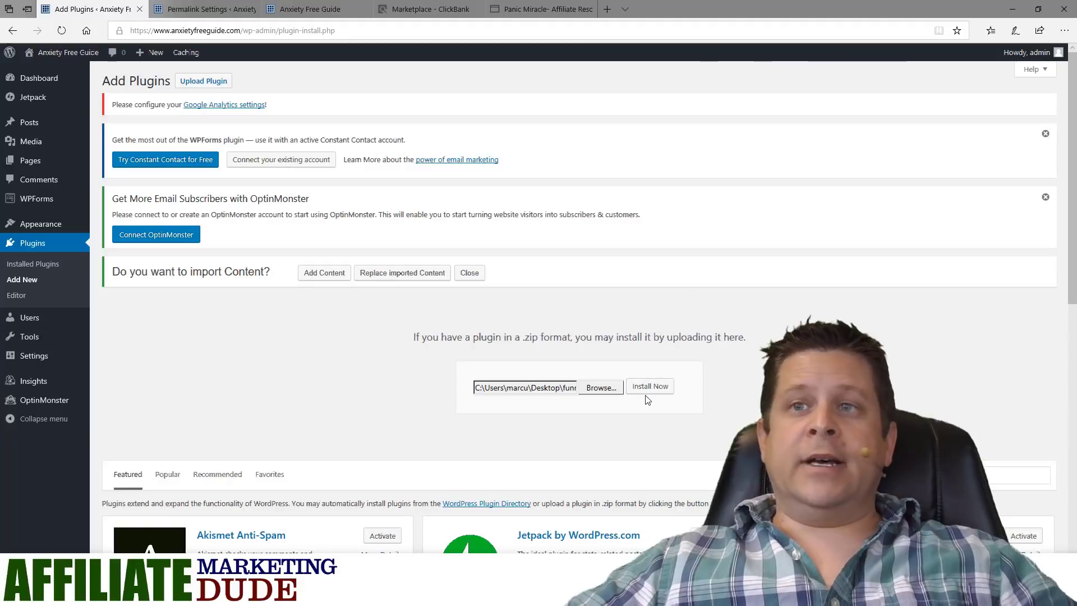
pyautogui.click(649, 388)
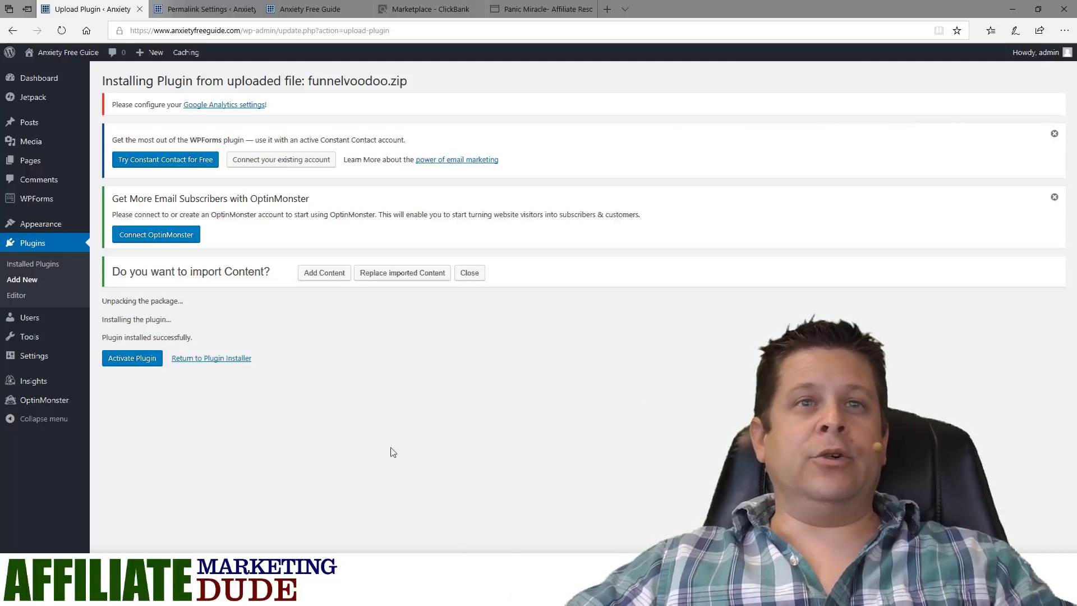
pyautogui.click(129, 365)
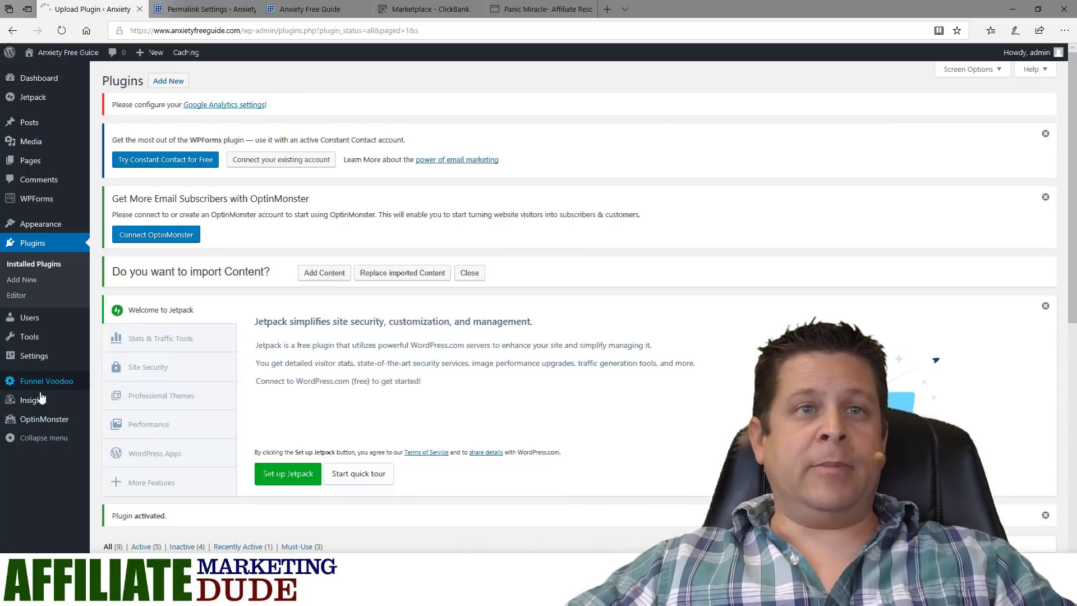
# Add the Funnel Voodoo widget to the Primary Widget Area and look at the site's home page
pyautogui.click(47, 381)
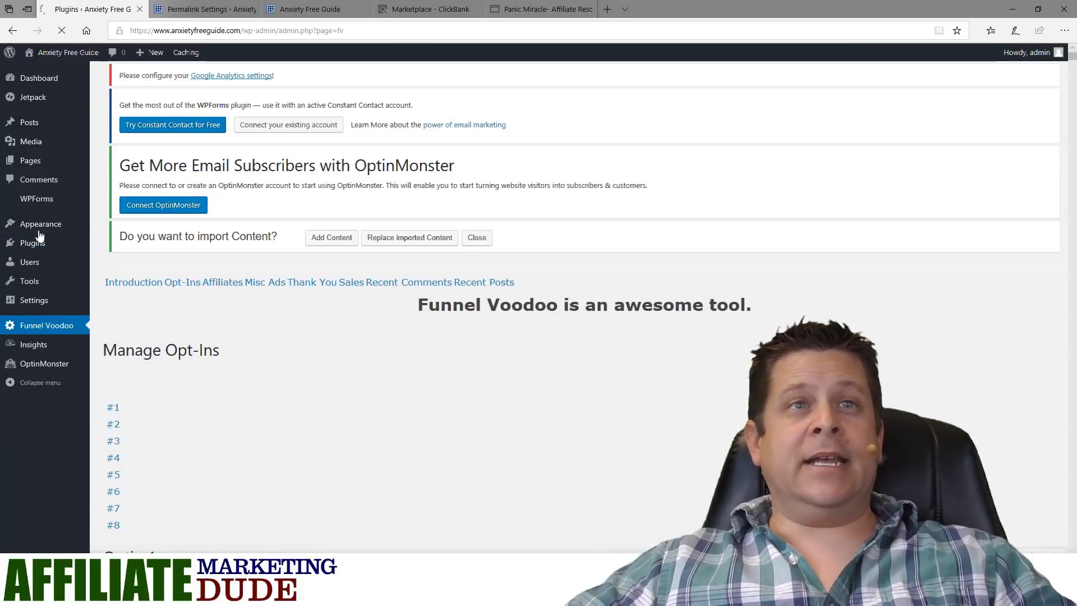
pyautogui.click(37, 247)
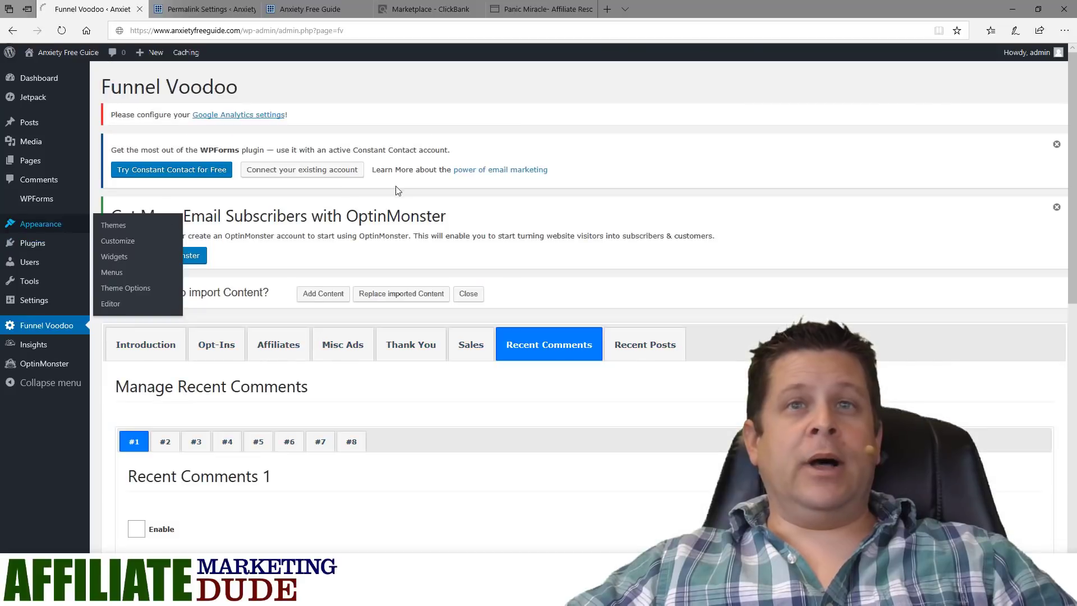
pyautogui.click(43, 224)
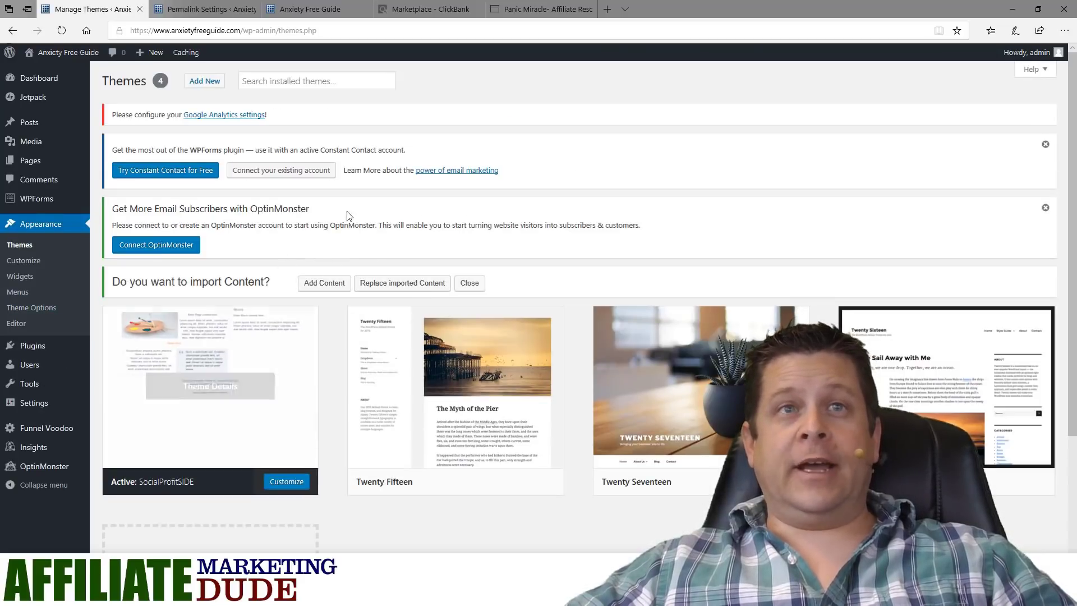
pyautogui.click(28, 277)
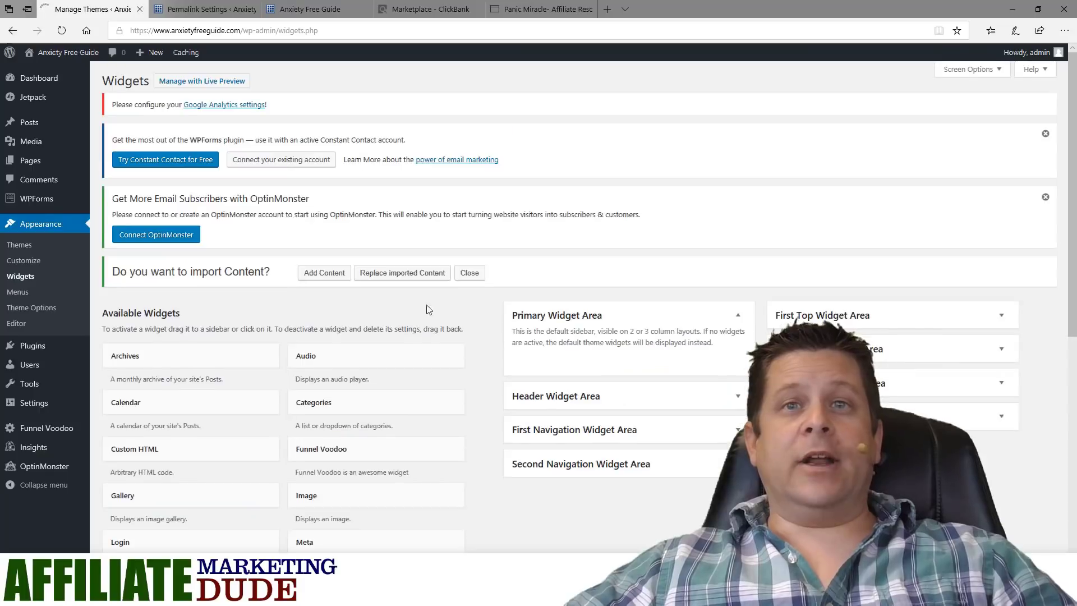
pyautogui.scroll(-4, 426, 304)
pyautogui.moveTo(315, 217); pyautogui.dragTo(595, 111)
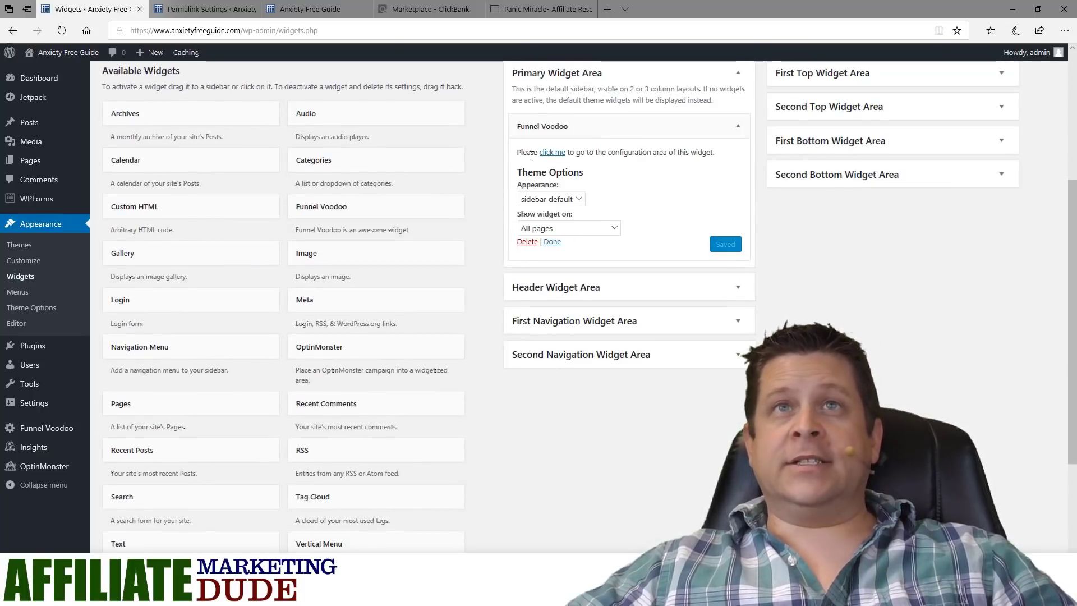
pyautogui.click(310, 9)
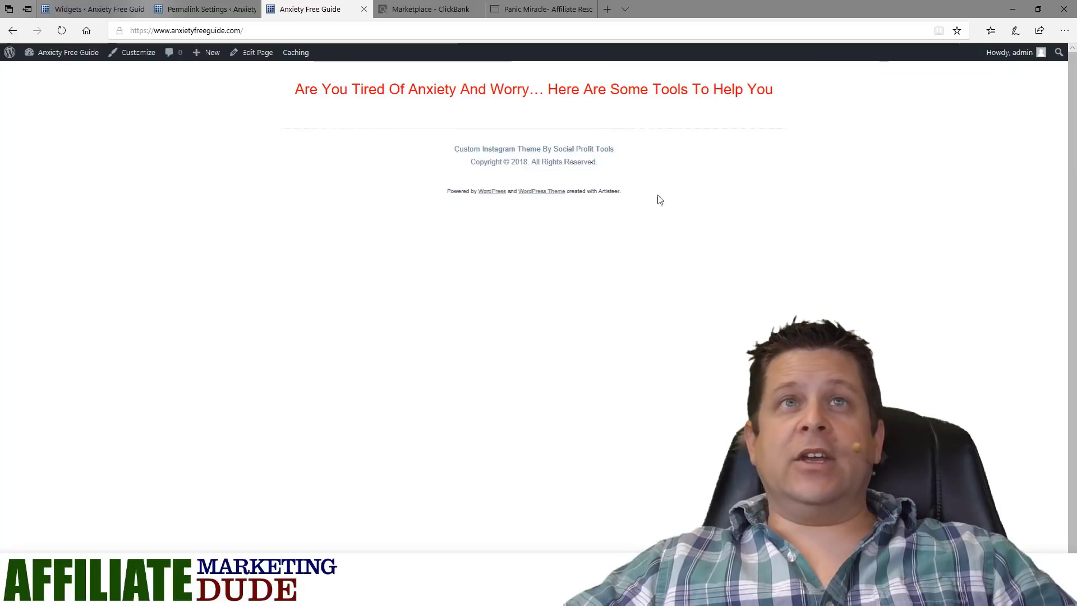
# Open the Funnel Voodoo Opt-Ins settings and enable Optin 1 for Pages
pyautogui.click(90, 12)
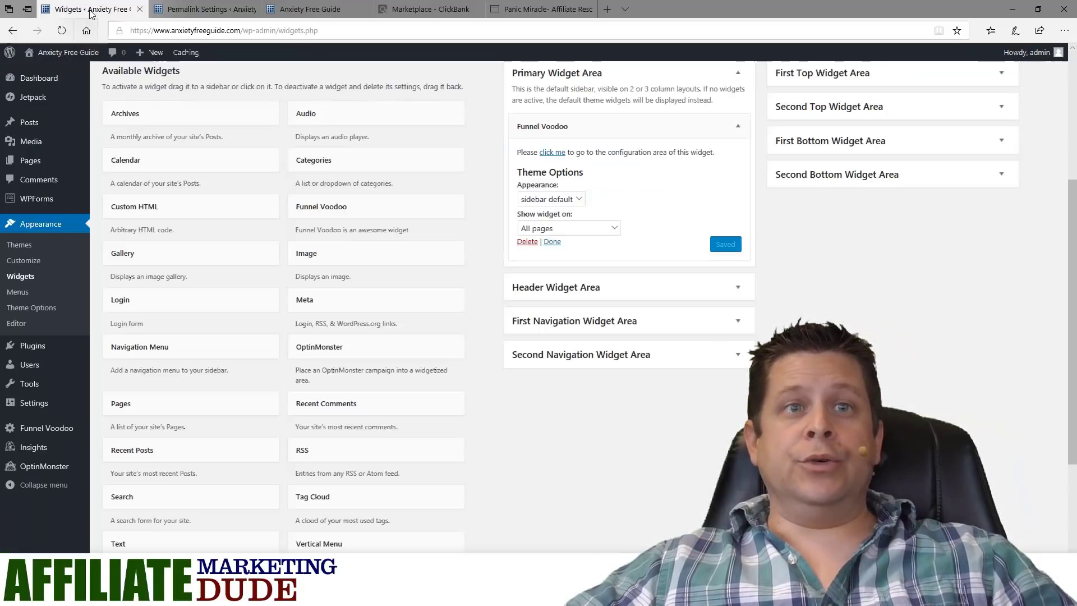
pyautogui.click(52, 429)
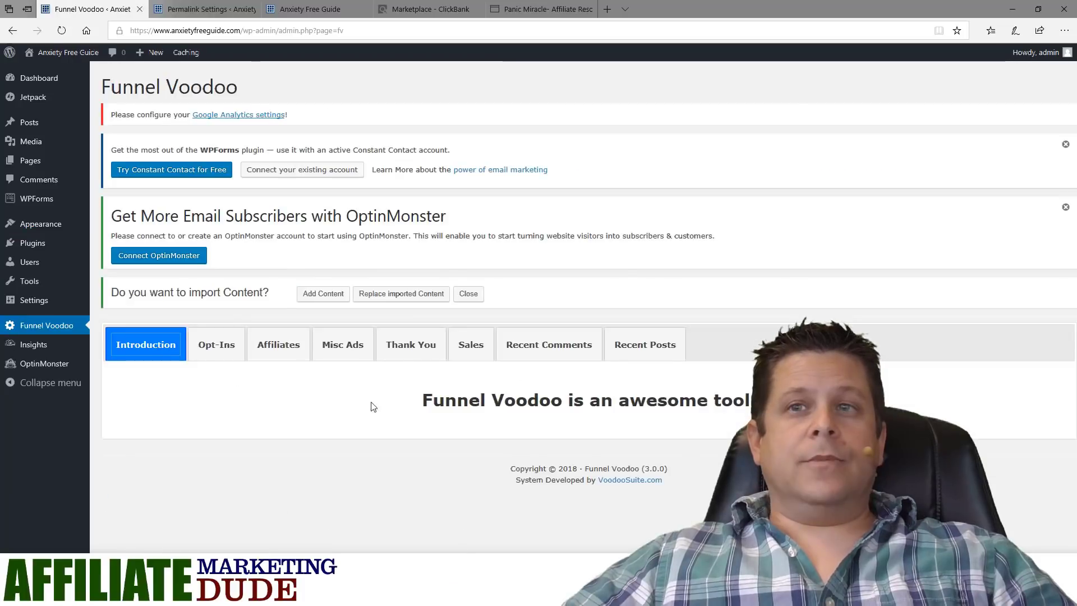
pyautogui.click(217, 345)
pyautogui.scroll(-7, 278, 319)
pyautogui.scroll(3, 224, 254)
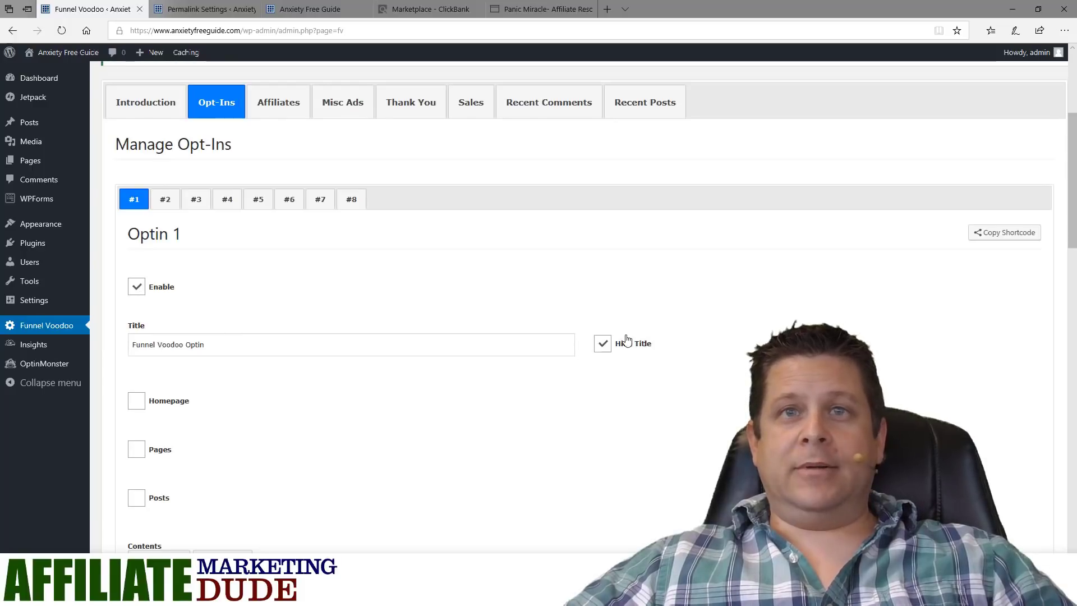
pyautogui.scroll(-3, 142, 313)
pyautogui.click(137, 289)
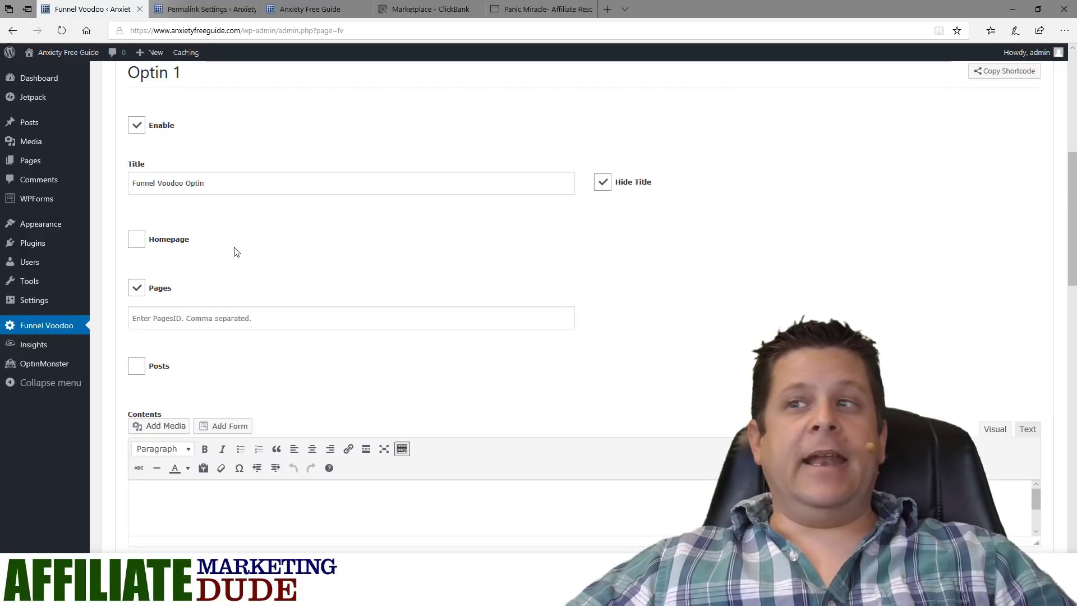
# Enter "Download Your Free Anxiety Guide Here" as the contents of Optin 1 in the Text editor
pyautogui.scroll(-3, 233, 250)
pyautogui.click(1026, 268)
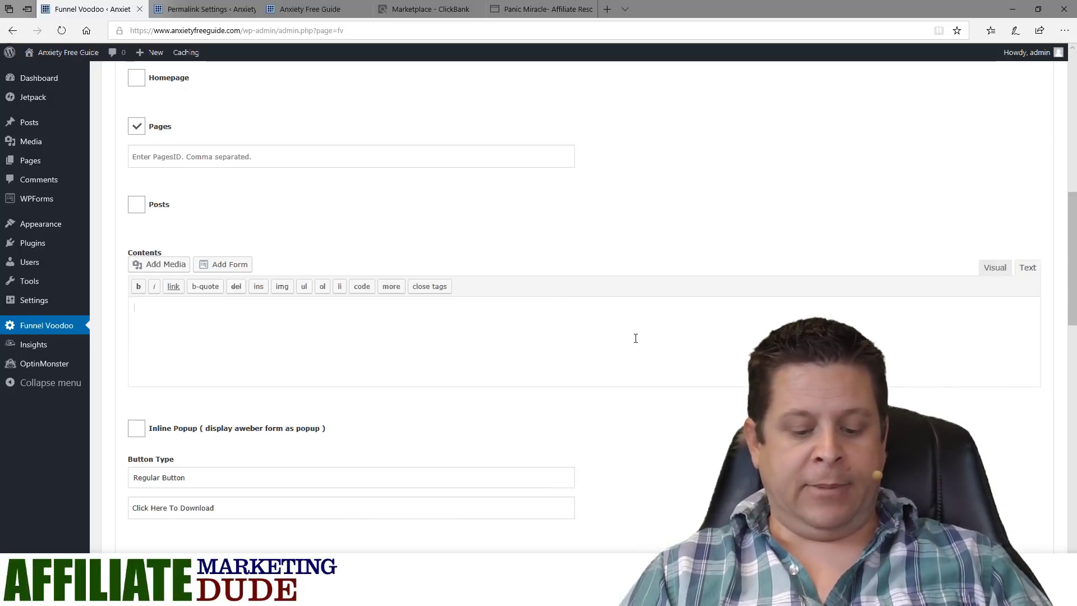
pyautogui.write('Download Your Free Anxiety')
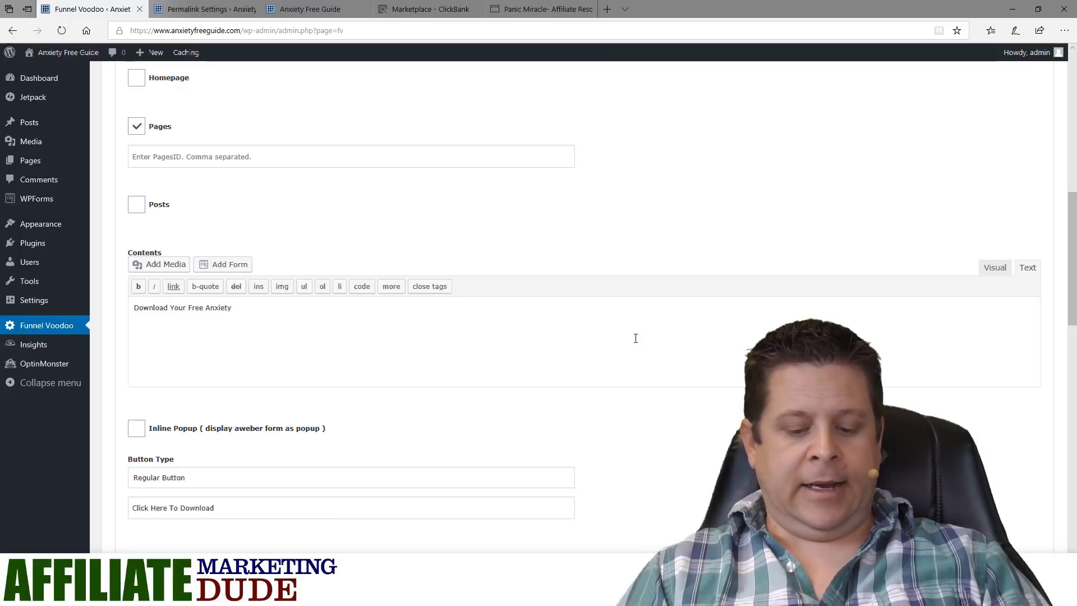
pyautogui.write('e Here')
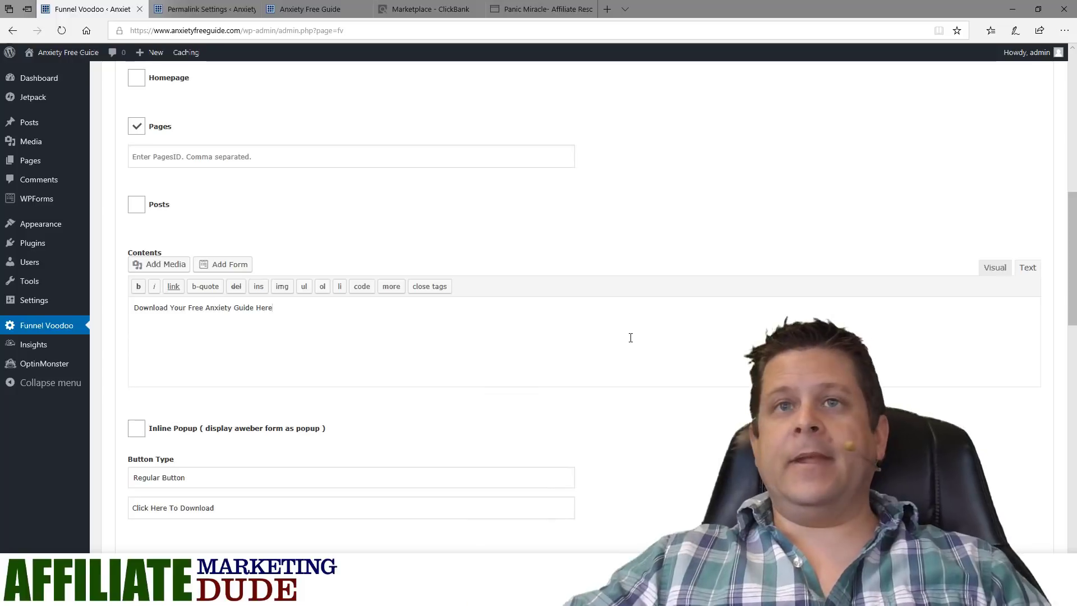
# Format the "Download Your Free Anxiety Guide Here" line in the Visual editor as a centered, bold, red Heading 2
pyautogui.click(995, 267)
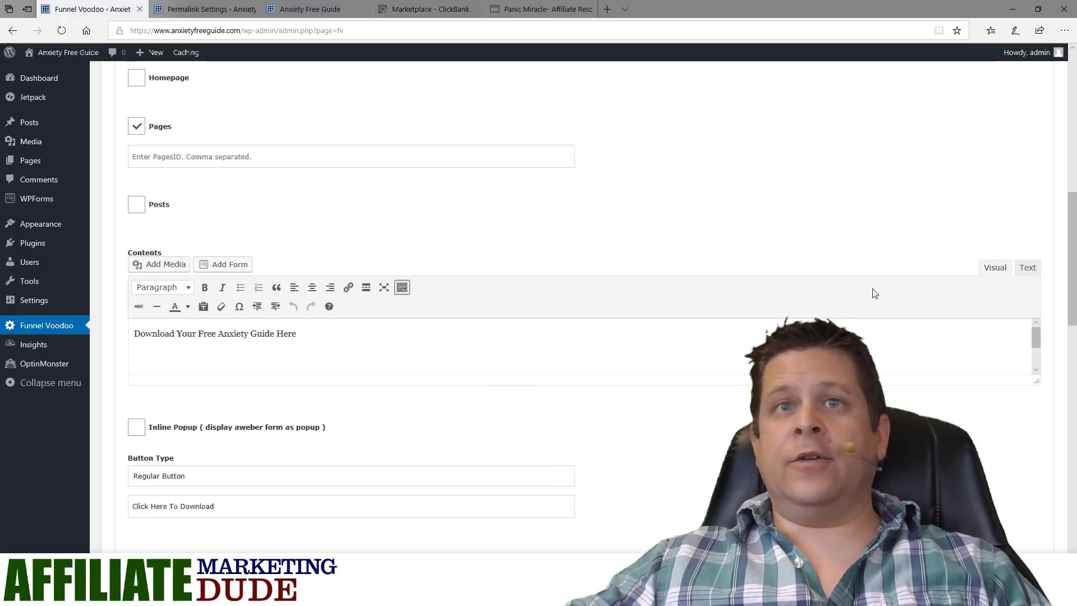
pyautogui.click(311, 287)
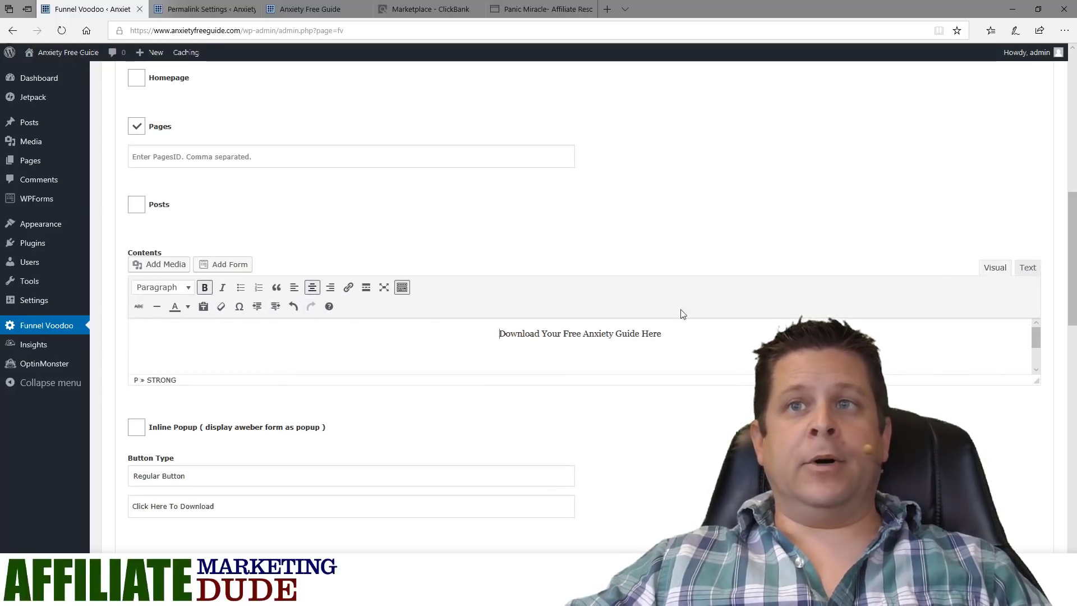
pyautogui.moveTo(668, 335); pyautogui.dragTo(449, 336)
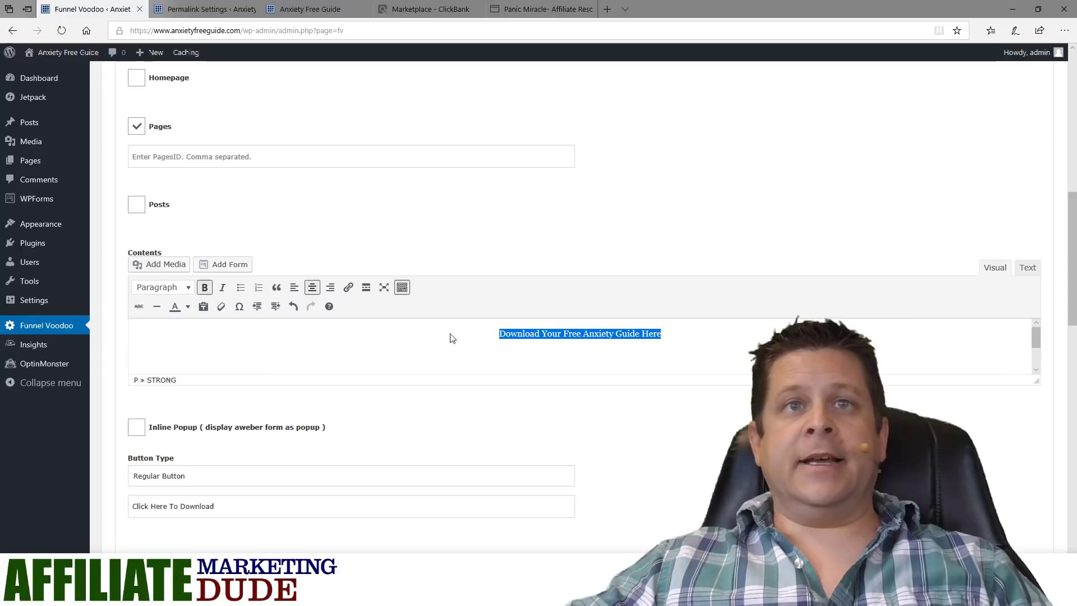
pyautogui.click(188, 287)
pyautogui.click(168, 351)
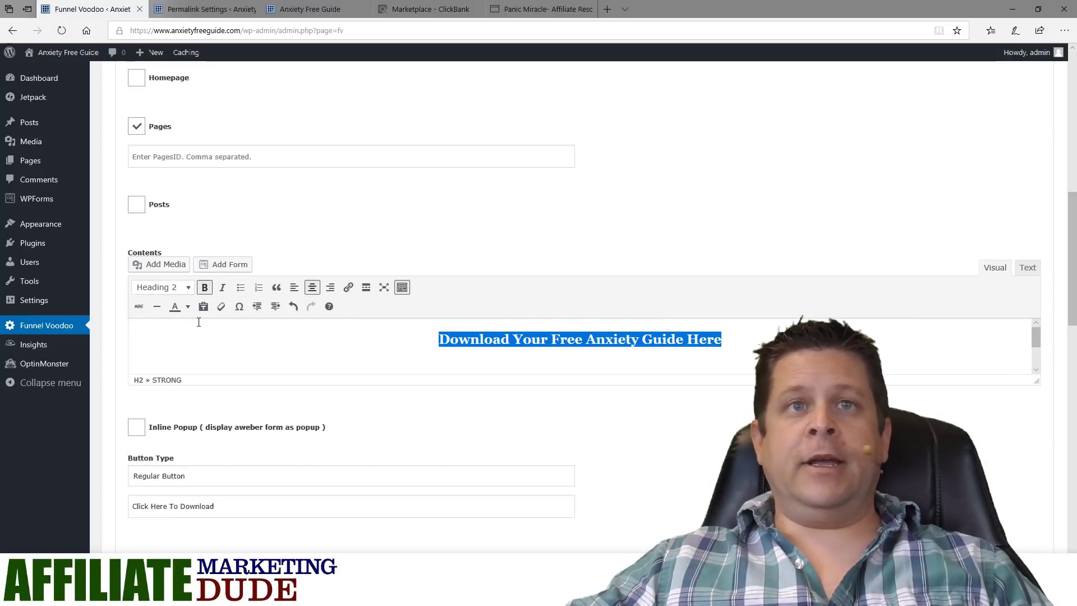
pyautogui.click(188, 306)
pyautogui.click(144, 351)
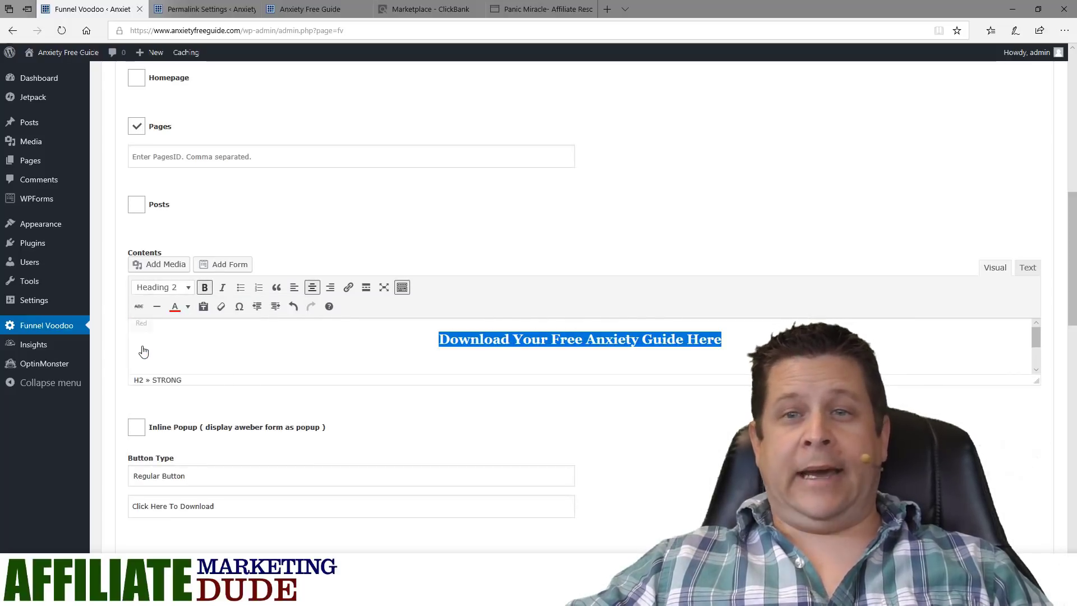
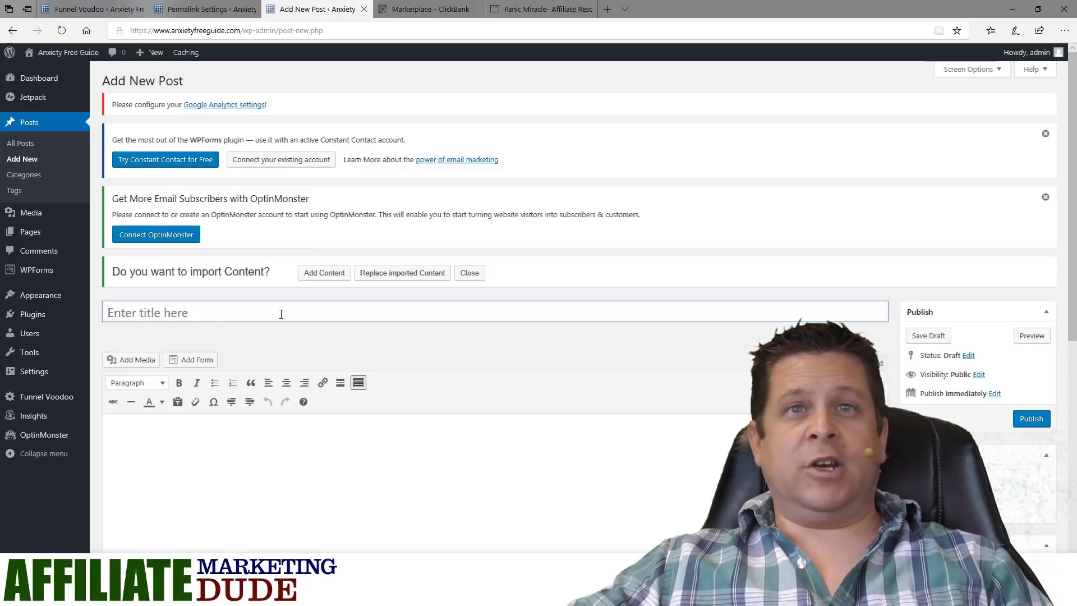
# Title the new post "Anxiety Book Download" and publish it
pyautogui.write('Anxiety Boo')
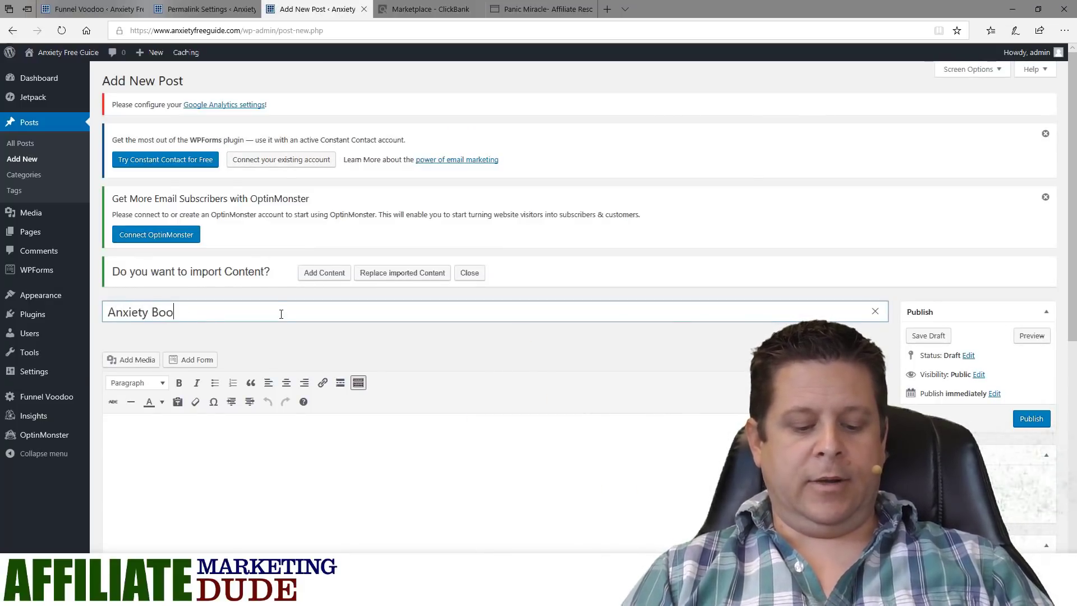
pyautogui.write('k Download')
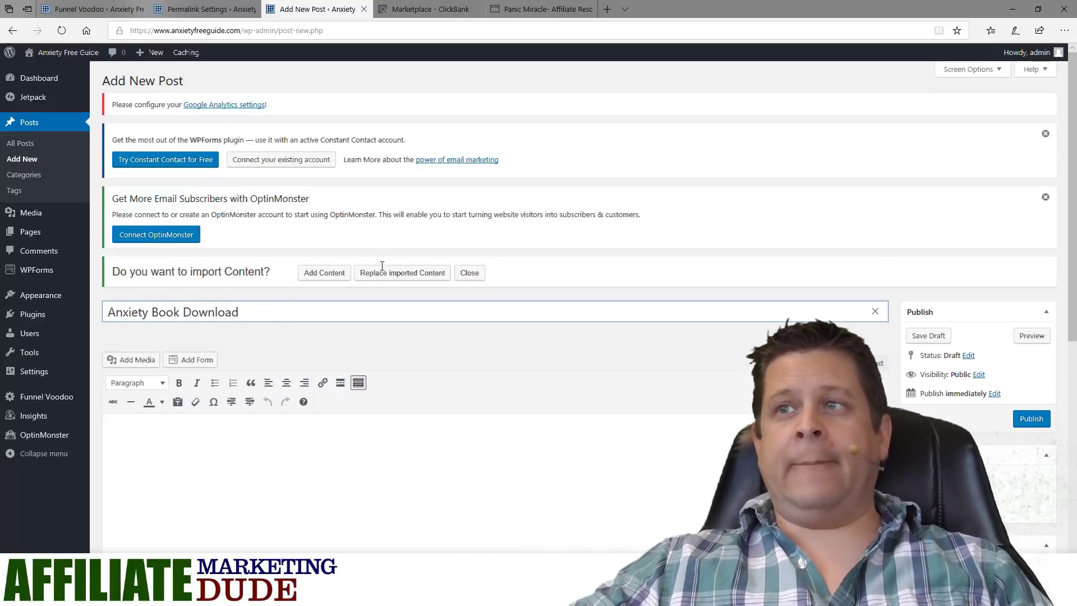
pyautogui.scroll(-3, 875, 251)
pyautogui.click(1027, 254)
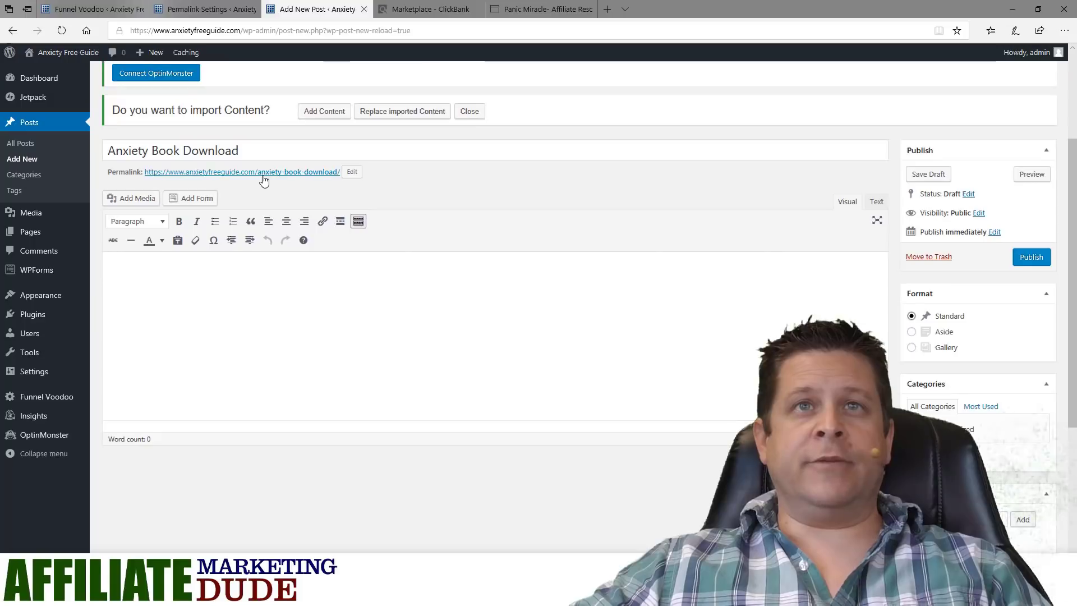
# Copy the Anxiety Book Download post's permalink and paste it as the Thank You URL in the Funnel Voodoo opt-in settings
pyautogui.rightClick(263, 179)
pyautogui.click(330, 284)
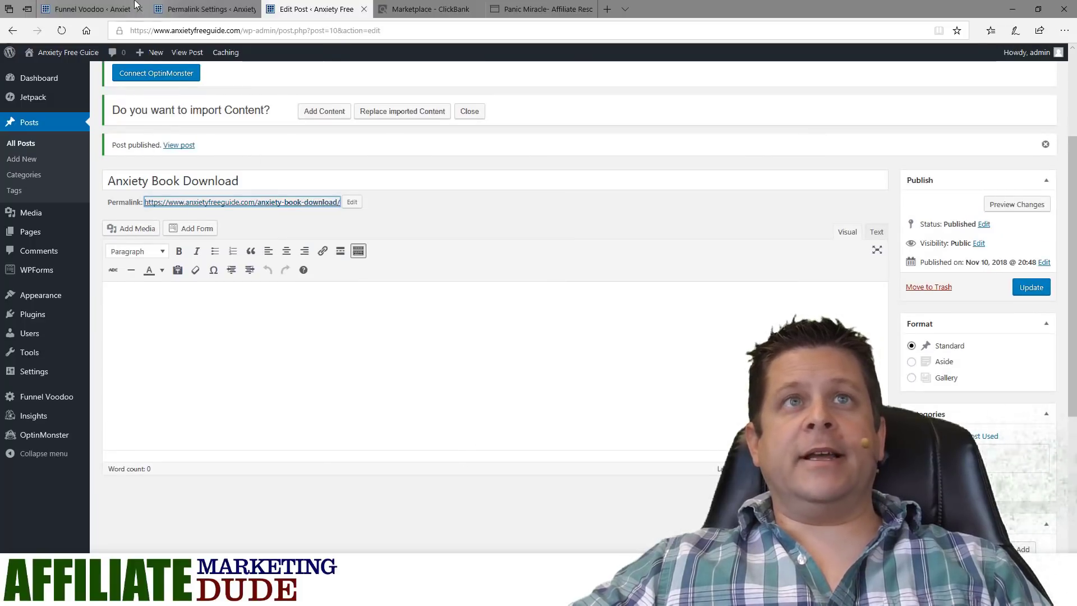
pyautogui.click(135, 5)
pyautogui.hotkey('ctrl', 'v')
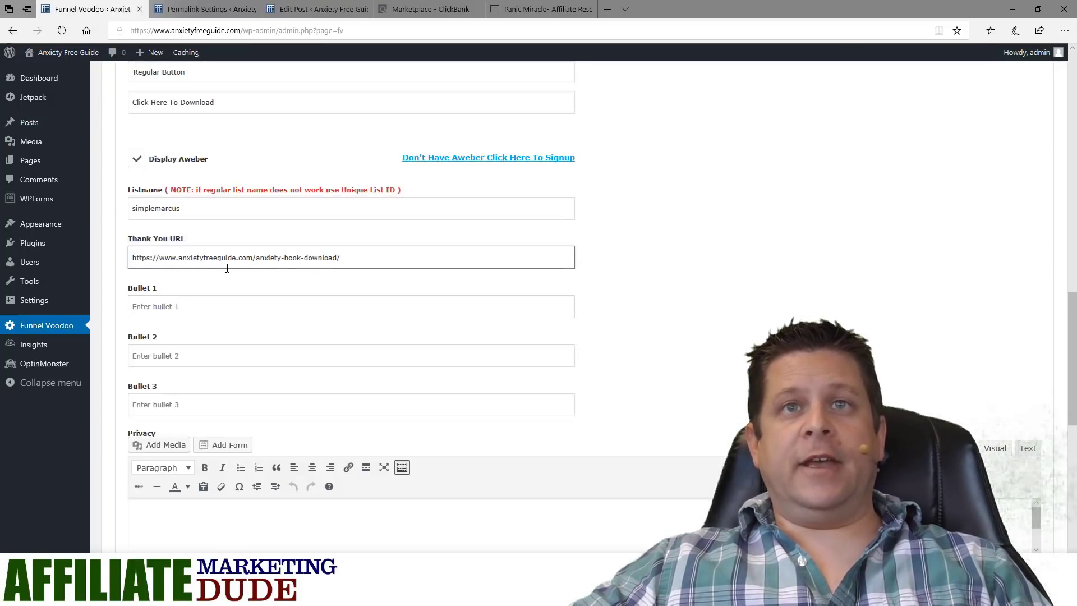
# Enter "End Anxiety Now" as Bullet 1 of the opt-in and move on to Bullet 2
pyautogui.click(231, 306)
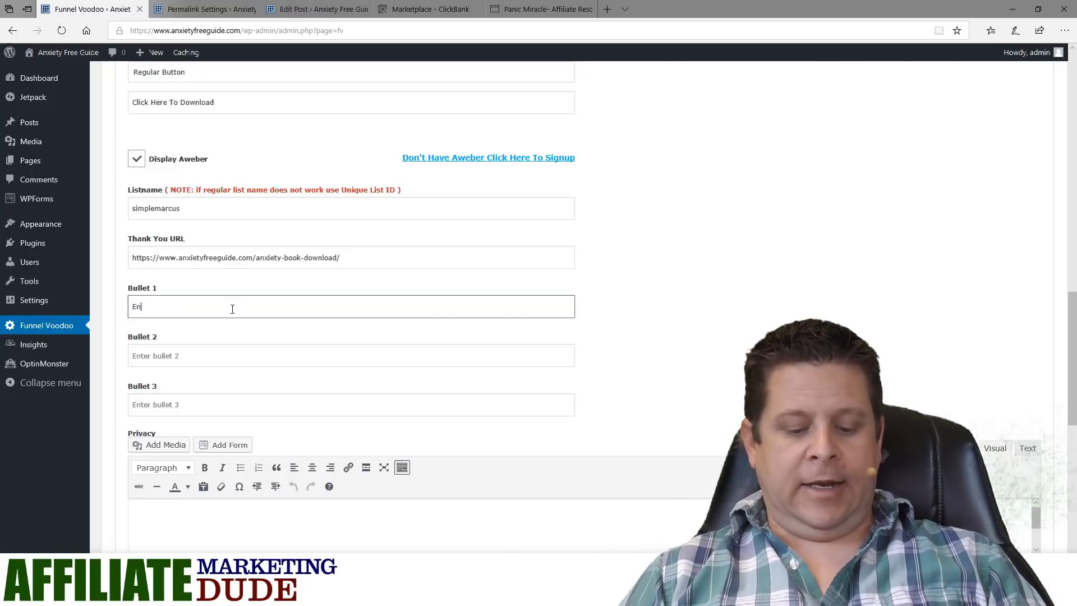
pyautogui.write('End Anxie')
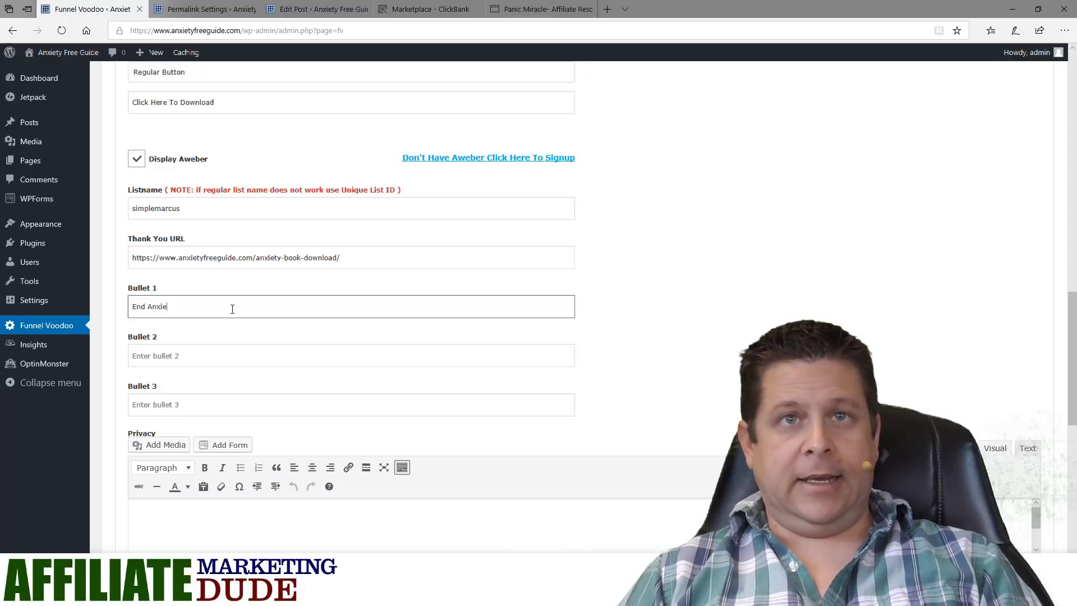
pyautogui.write('ty Now')
pyautogui.press('Tab')
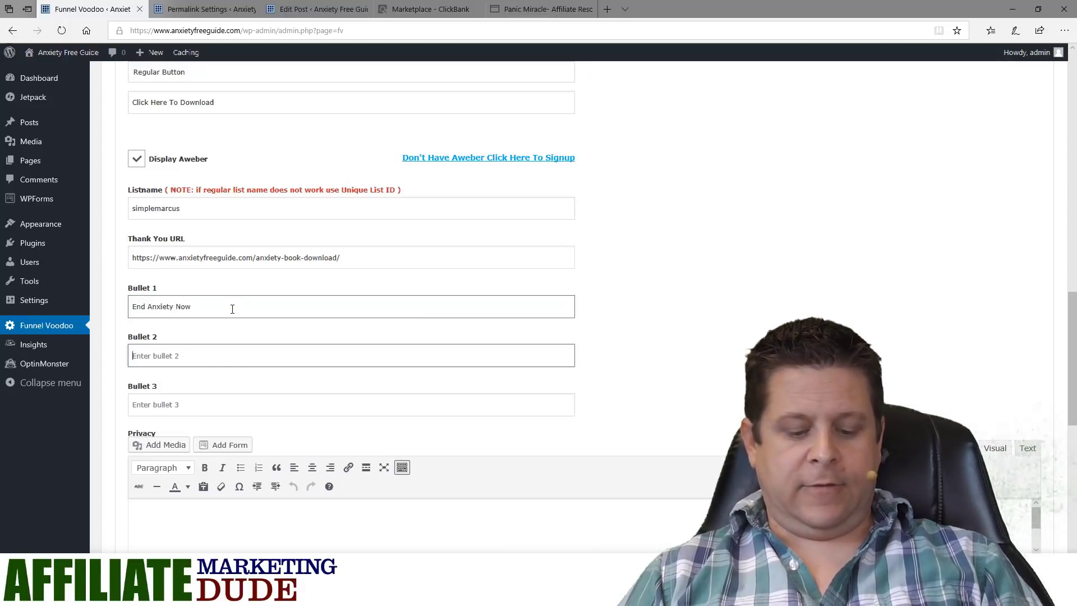
# Enter "5 Ways To Combat Racing Thoughts" as Bullet 2 and "PLUS 3 Tips To Stop Panic Attacks Before They Start" as Bullet 3
pyautogui.write('5 Ways To Combat')
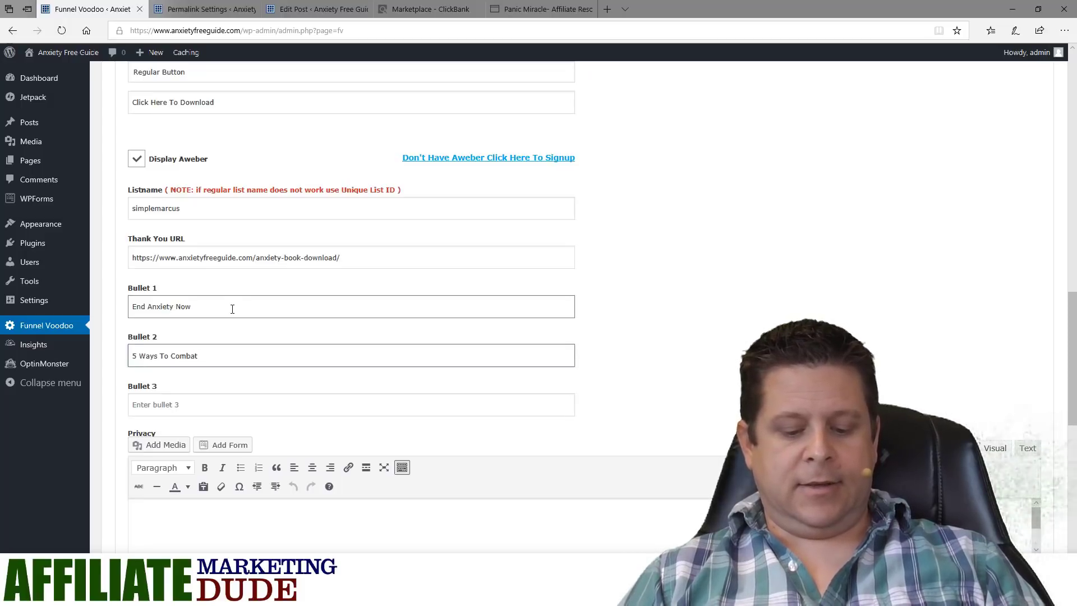
pyautogui.write(' Cr')
pyautogui.press('BackSpace')
pyautogui.press('BackSpace')
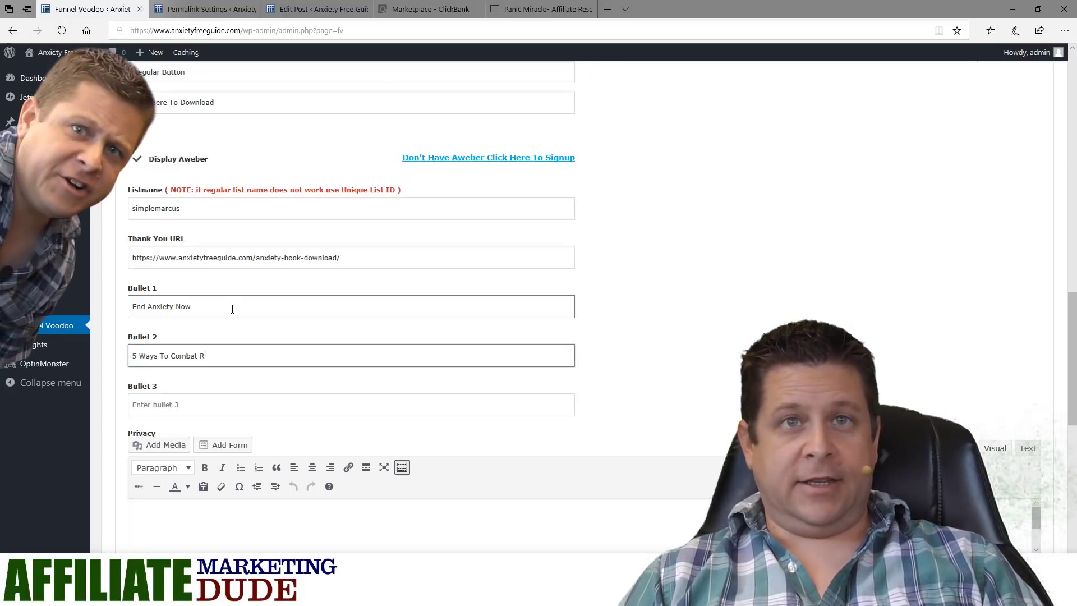
pyautogui.write('Racing Thoughts')
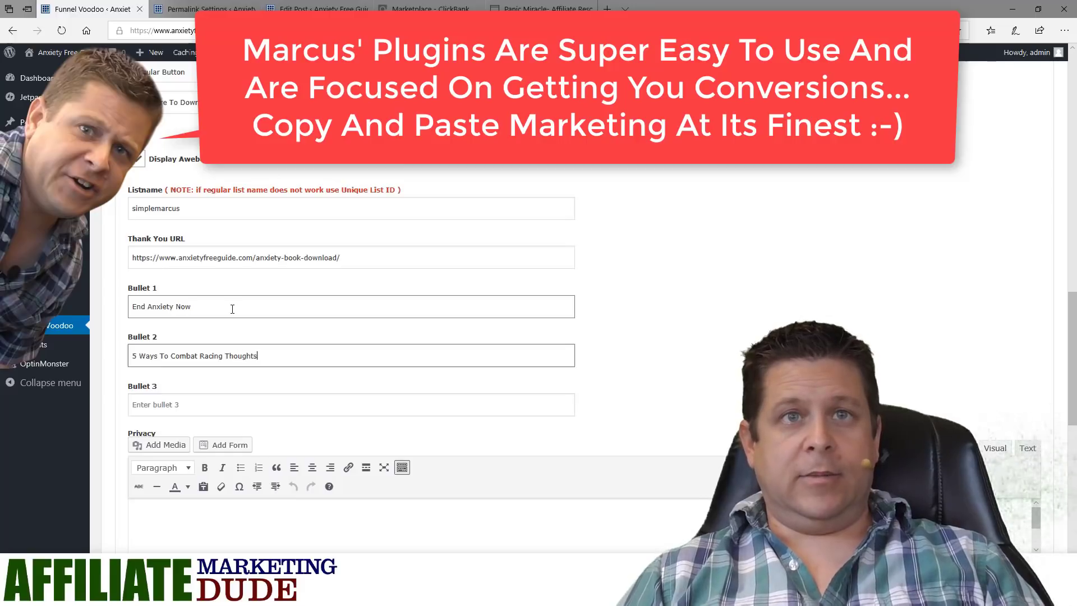
pyautogui.press('Tab')
pyautogui.write('P')
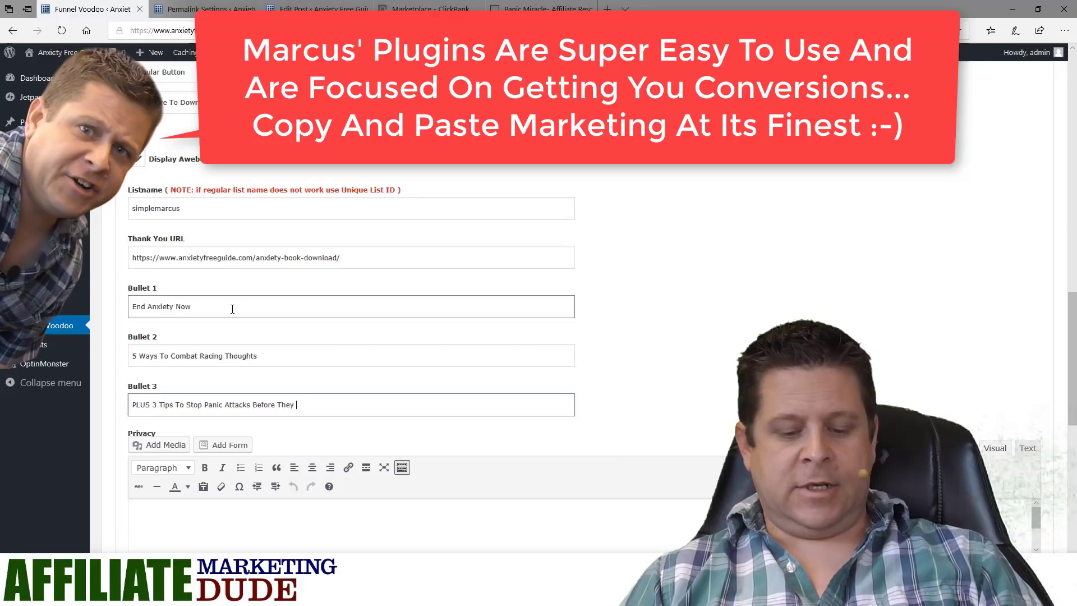
pyautogui.write('Start')
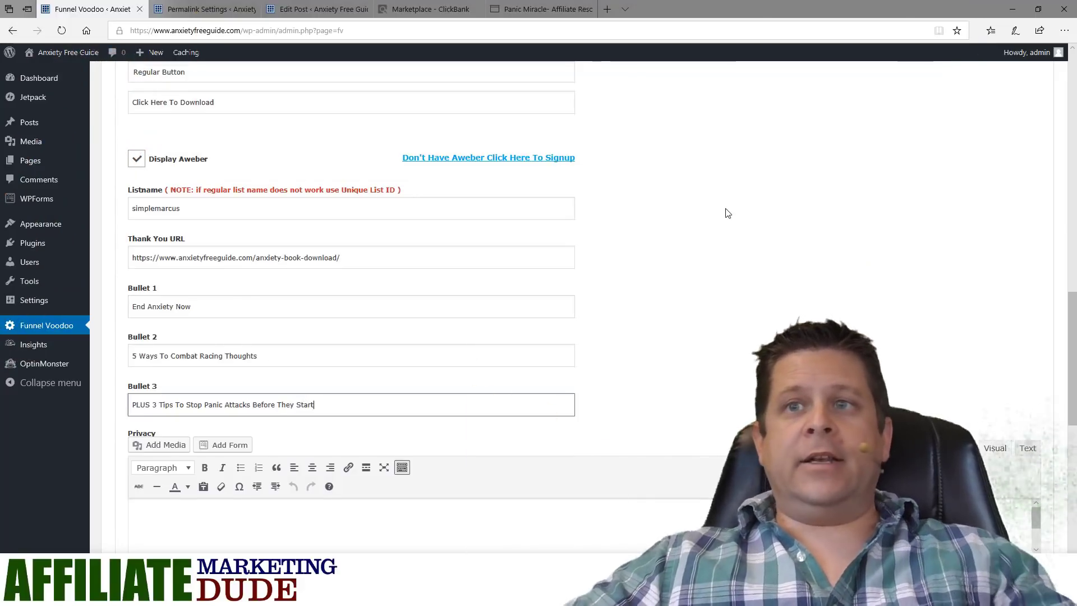
# Review the available opt-in themes, keep Theme 1 - White, and submit the changes for Optin 1
pyautogui.scroll(-4, 727, 213)
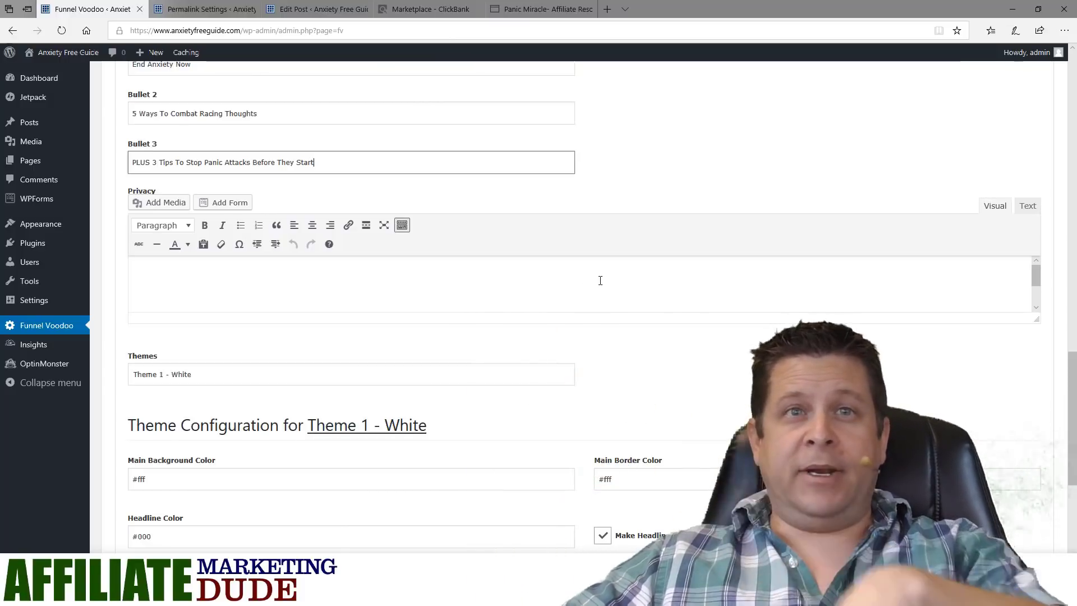
pyautogui.scroll(-3, 601, 280)
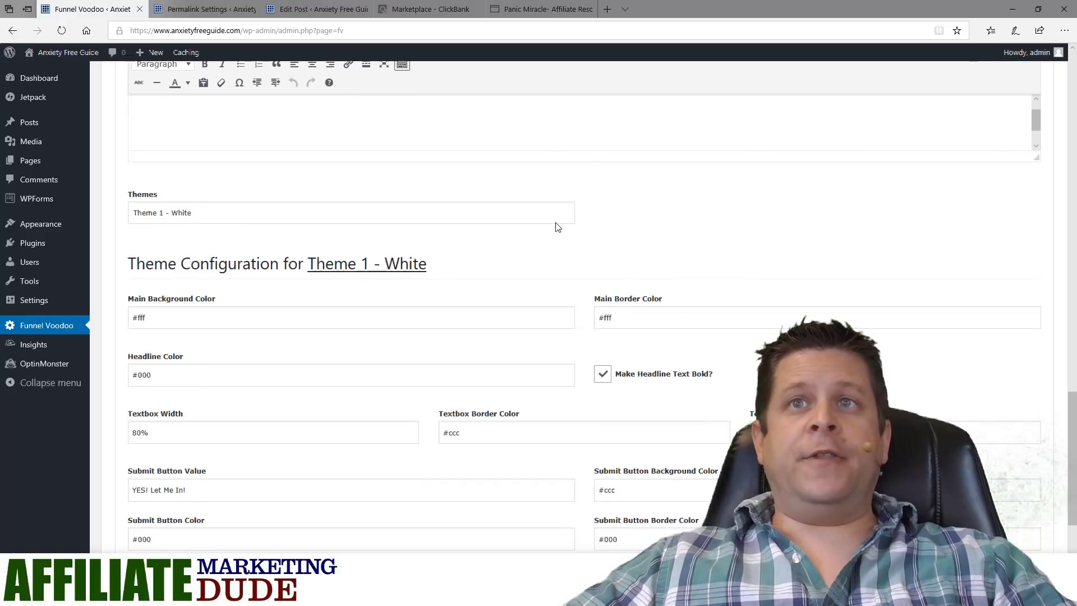
pyautogui.click(556, 223)
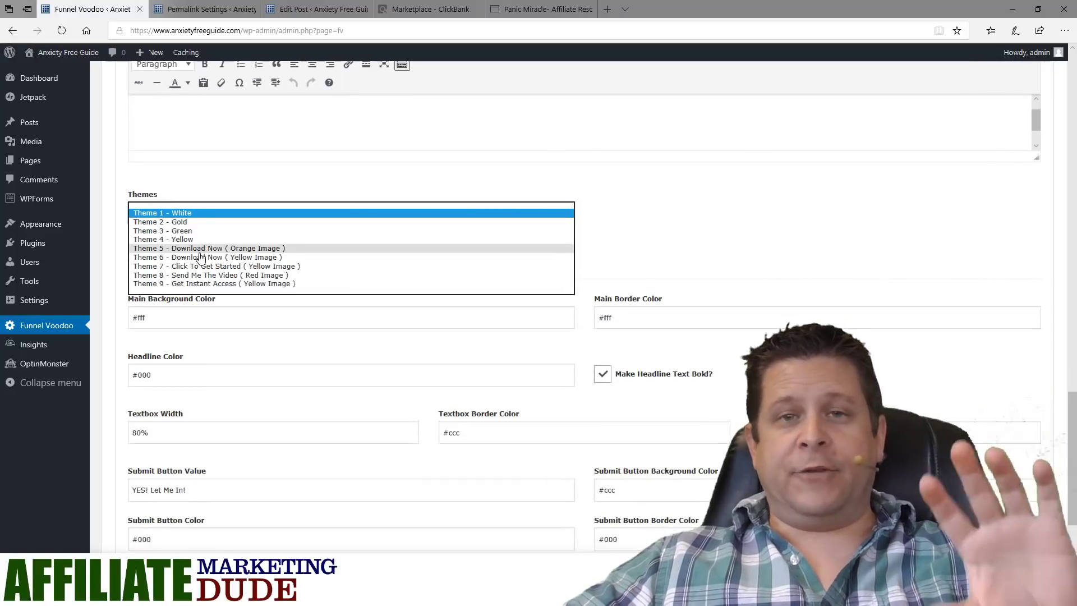
pyautogui.click(621, 203)
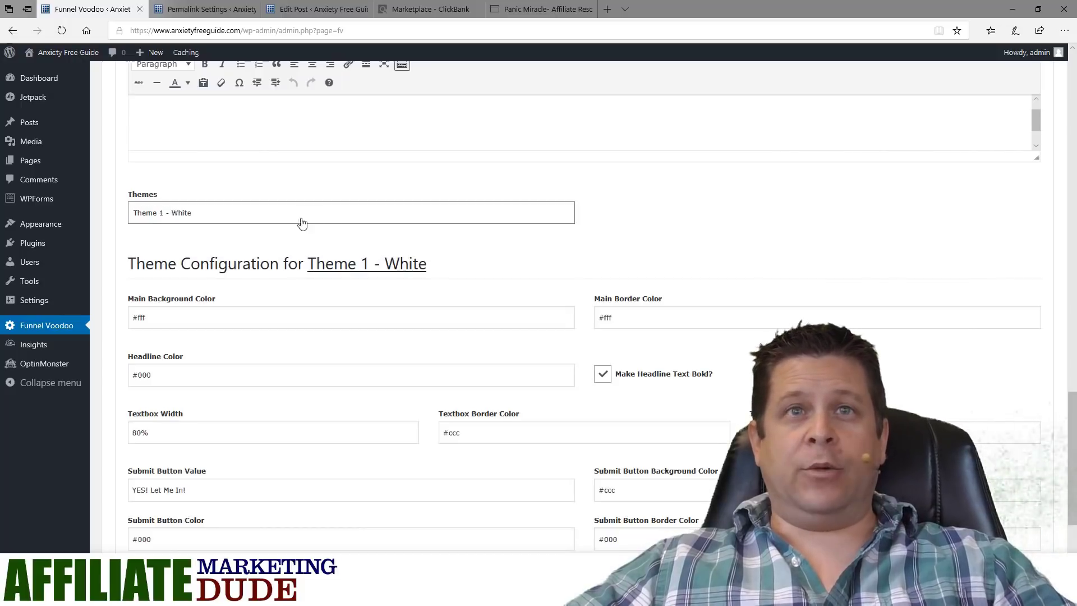
pyautogui.scroll(-4, 502, 184)
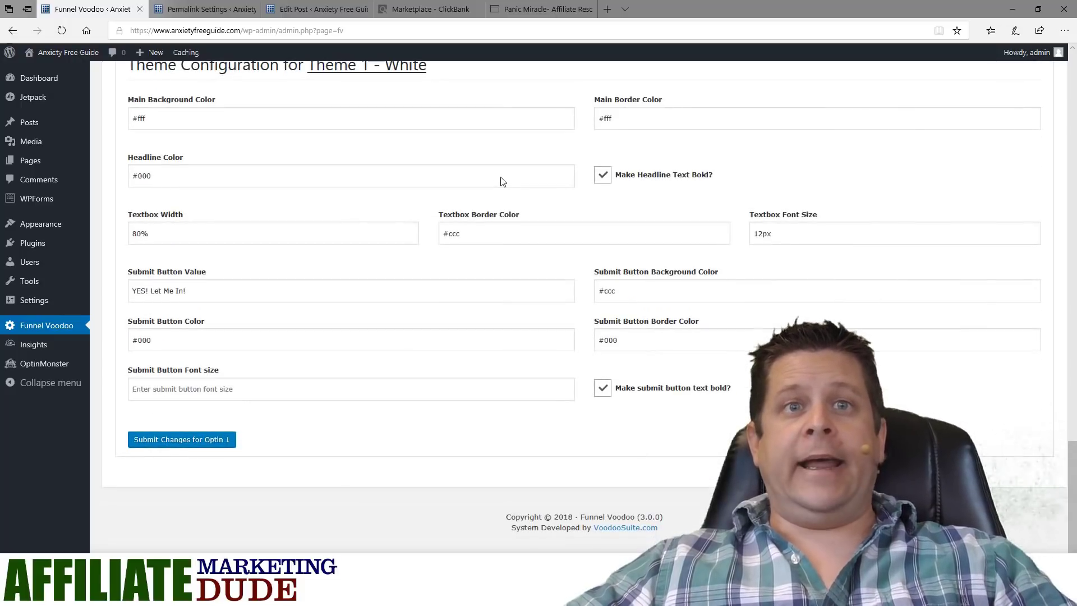
pyautogui.click(217, 446)
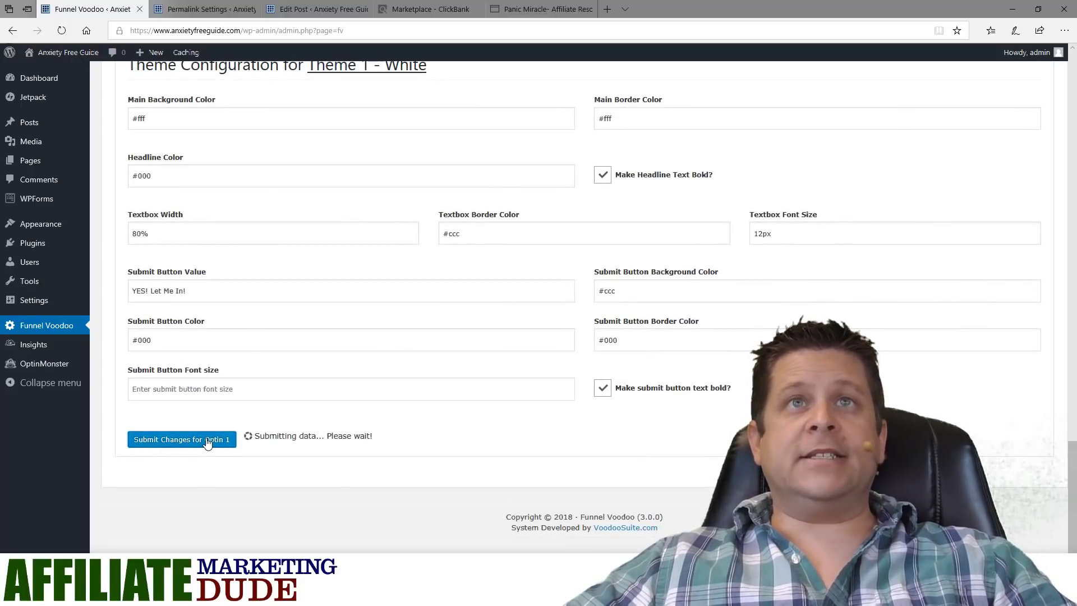
pyautogui.click(337, 5)
pyautogui.moveTo(242, 30); pyautogui.dragTo(598, 52)
pyautogui.press('BackSpace')
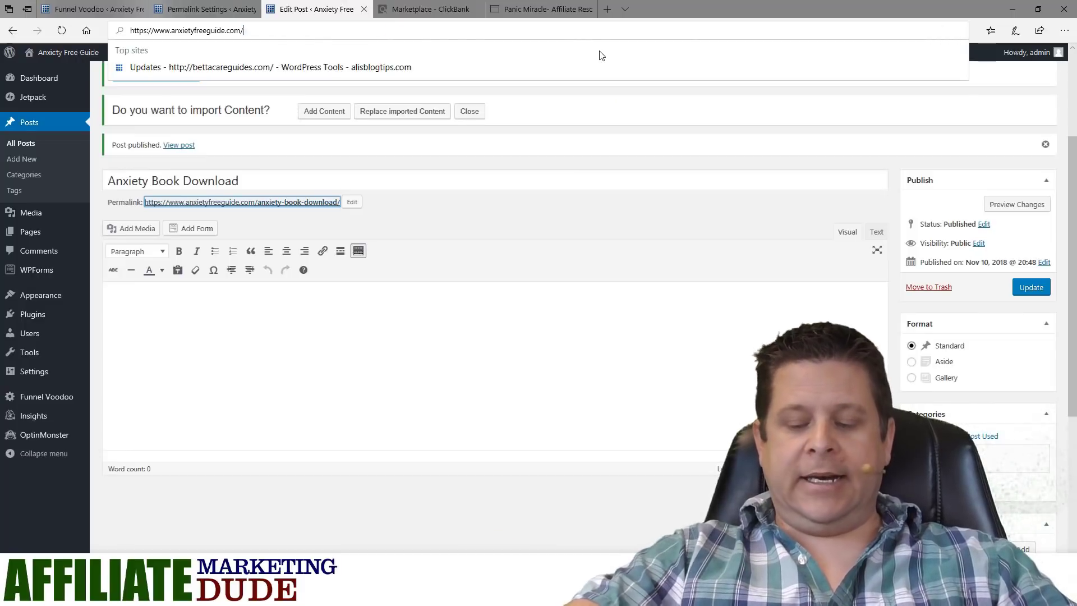
pyautogui.press('Return')
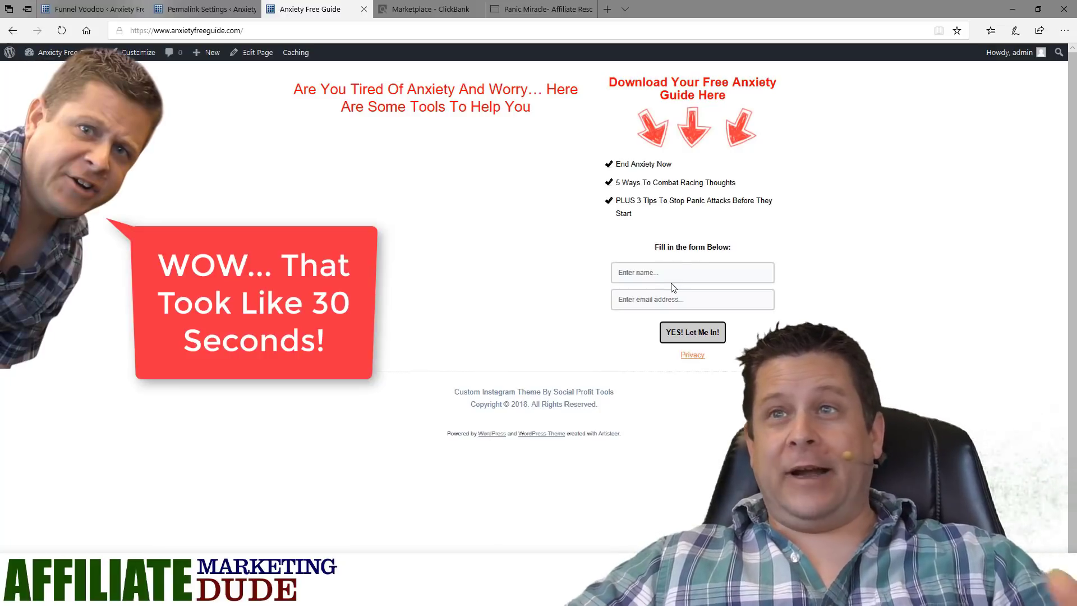
# Test the homepage opt-in form by submitting a dummy name and email address, and return to the homepage
pyautogui.click(680, 273)
pyautogui.write('asdfasdfsd')
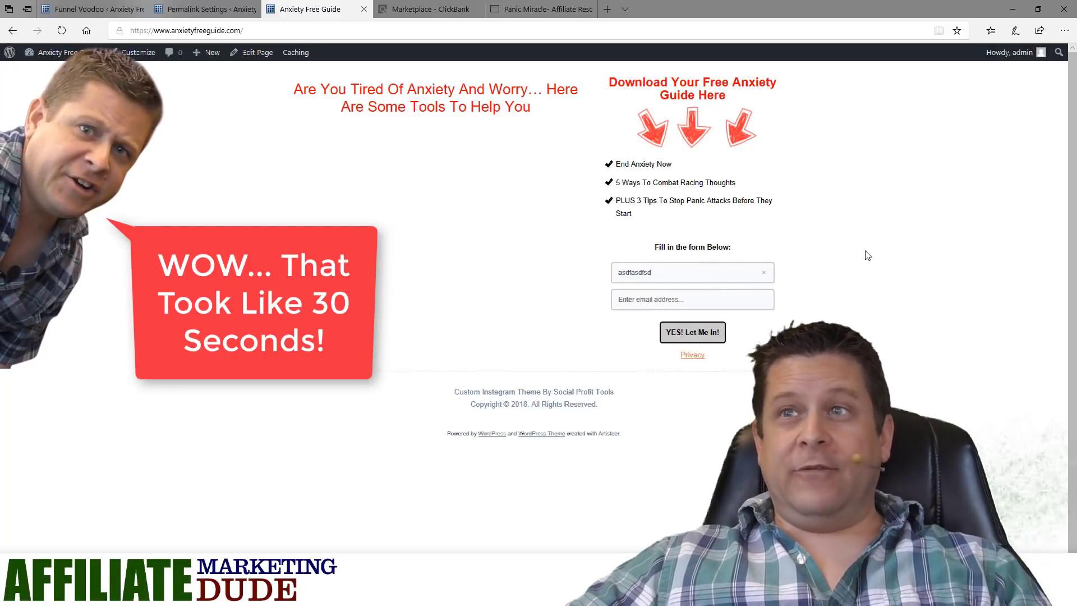
pyautogui.click(750, 295)
pyautogui.write('asdfsadf@')
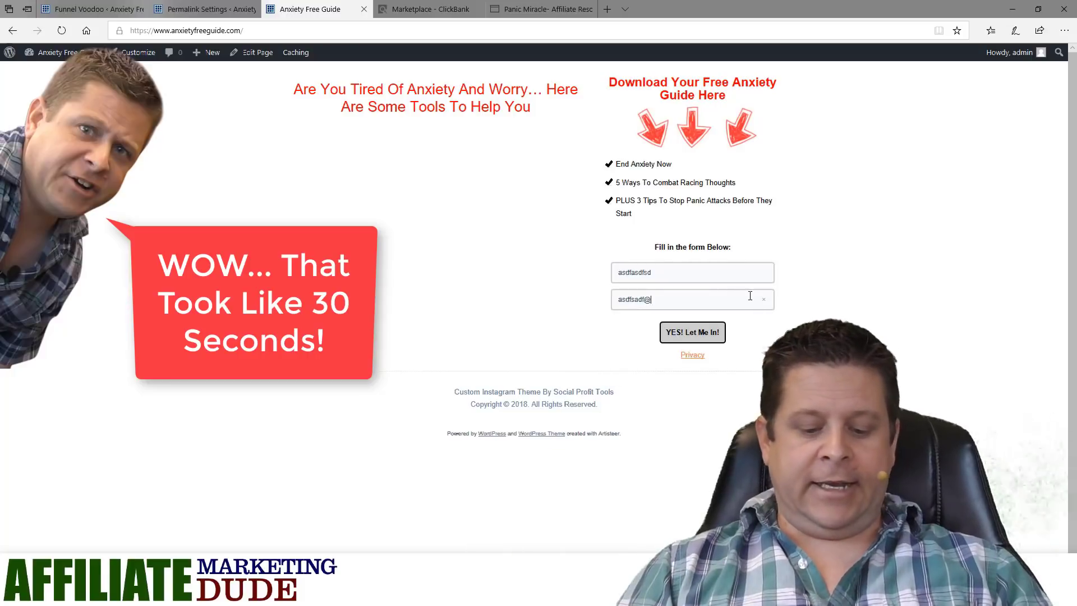
pyautogui.write('asdasde.com')
pyautogui.press('Return')
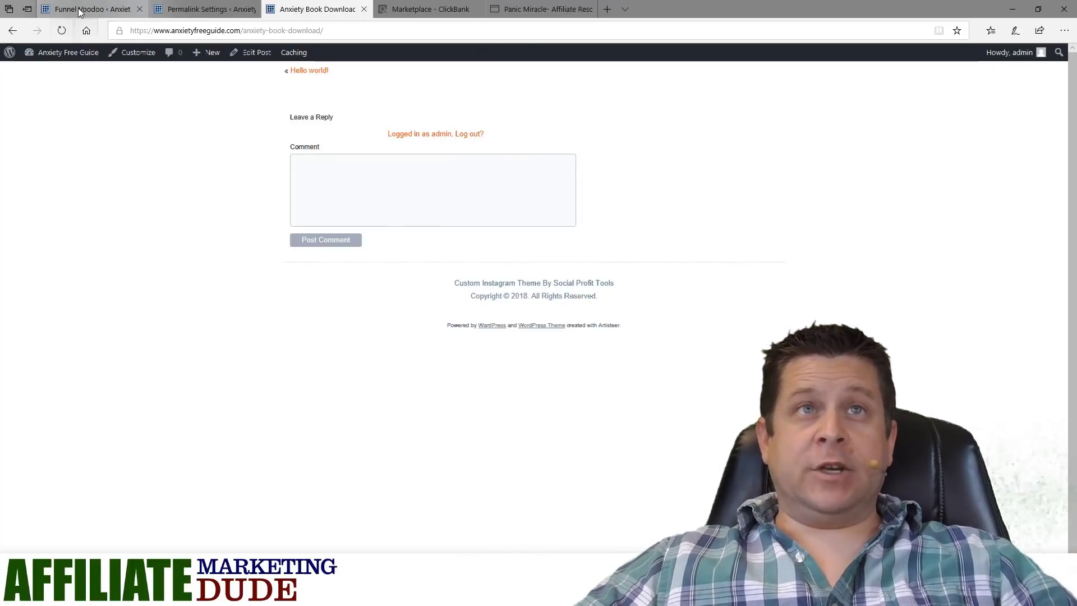
pyautogui.moveTo(79, 8)
pyautogui.hotkey('alt', 'Left')
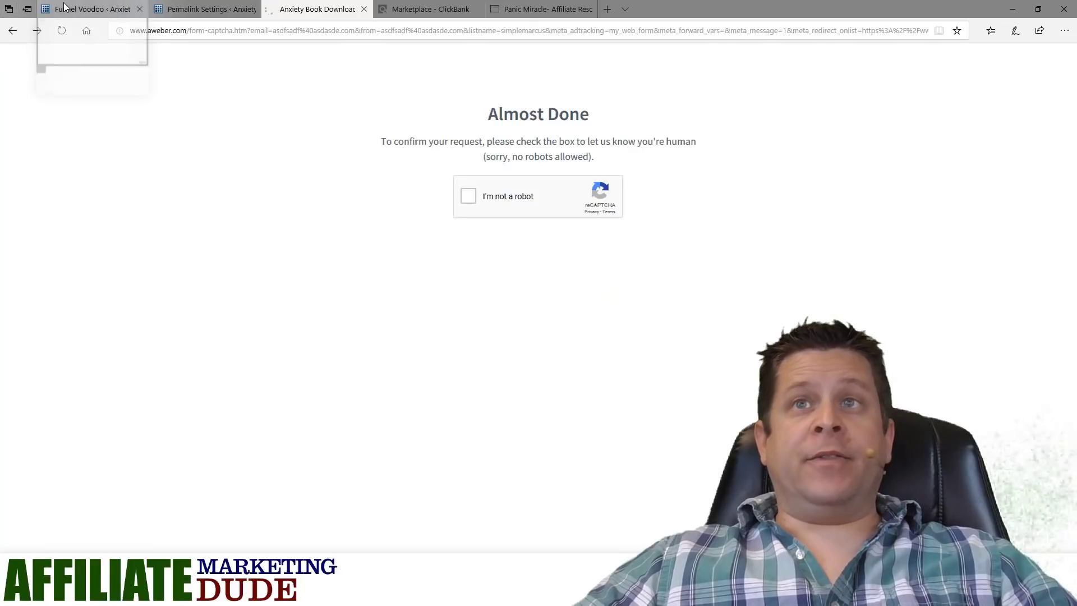
pyautogui.click(16, 33)
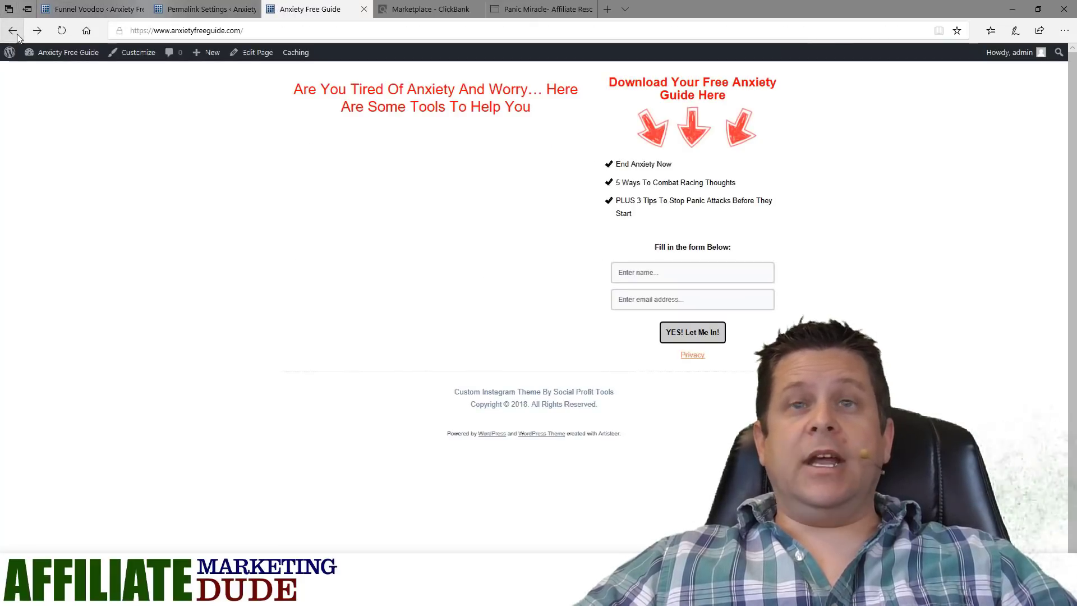
# Switch Optin 1 to Theme 3 - Green in Funnel Voodoo, submit the changes, and reload the homepage to view it
pyautogui.click(90, 9)
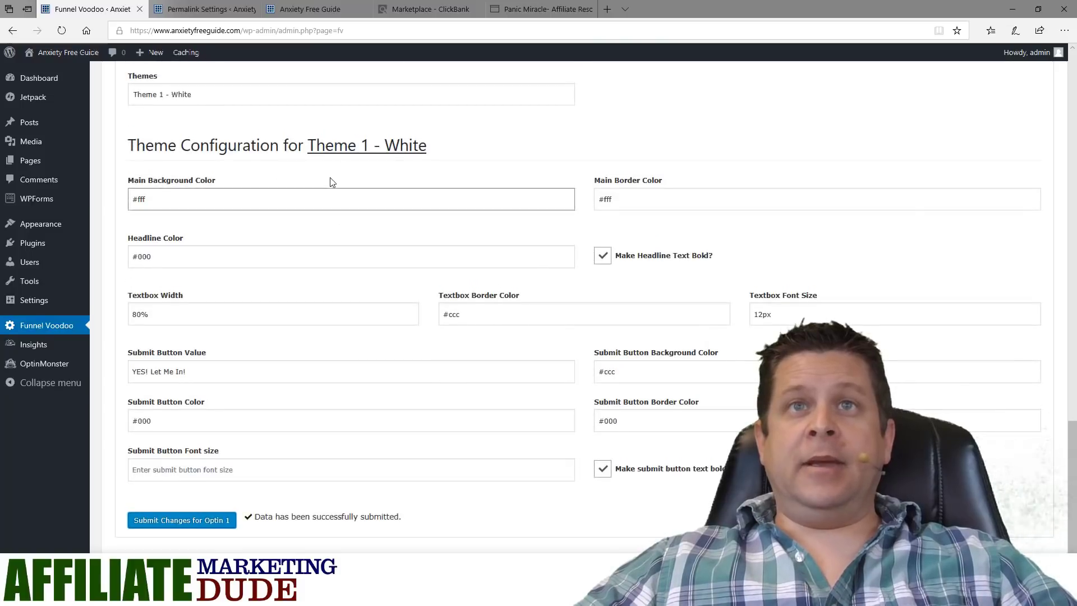
pyautogui.click(283, 102)
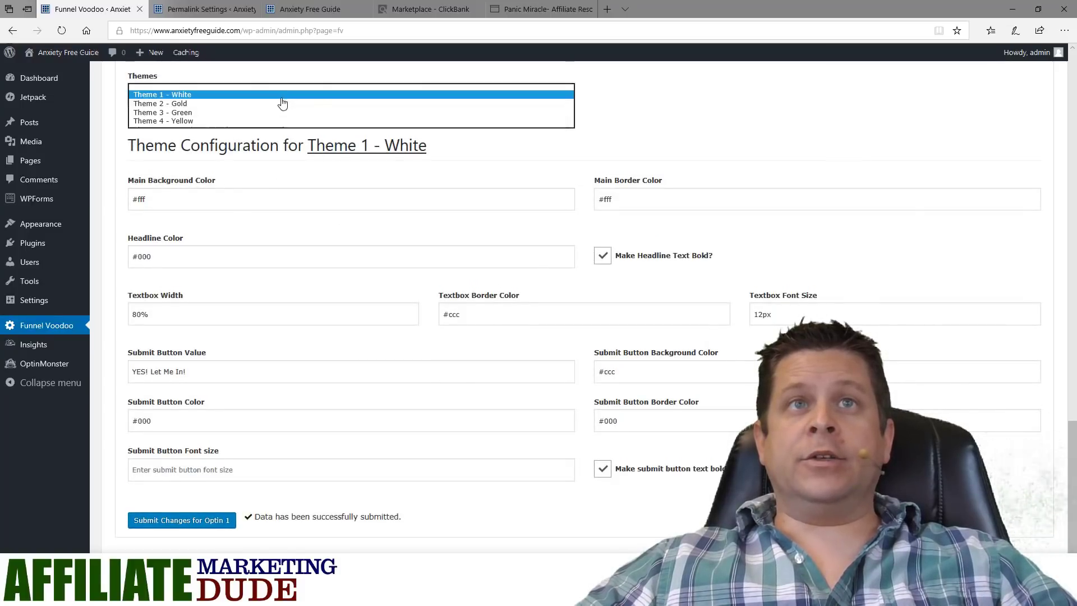
pyautogui.click(248, 113)
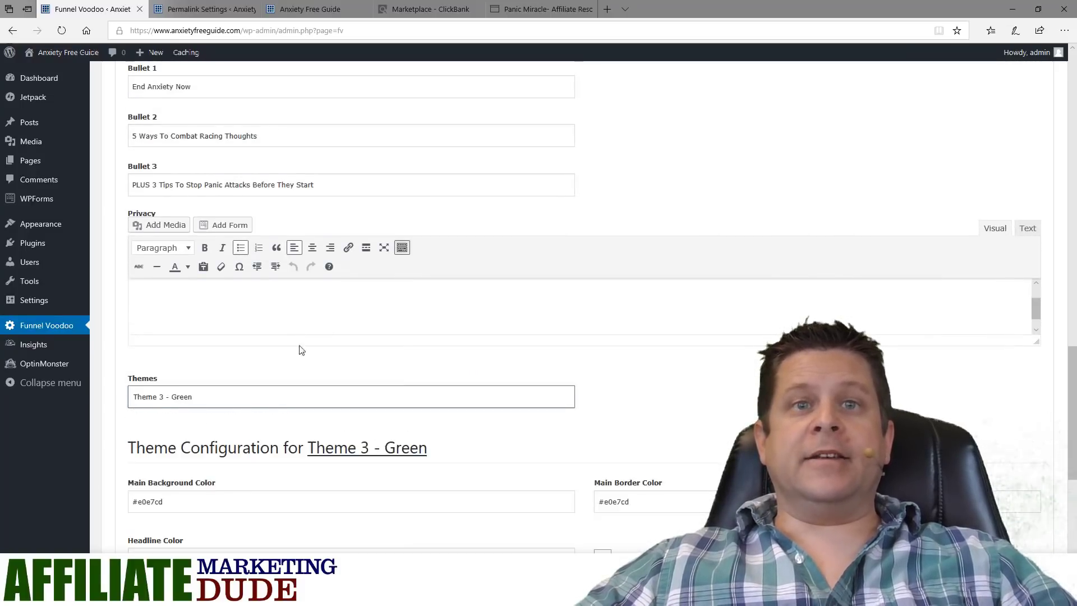
pyautogui.scroll(-7, 300, 351)
pyautogui.click(180, 440)
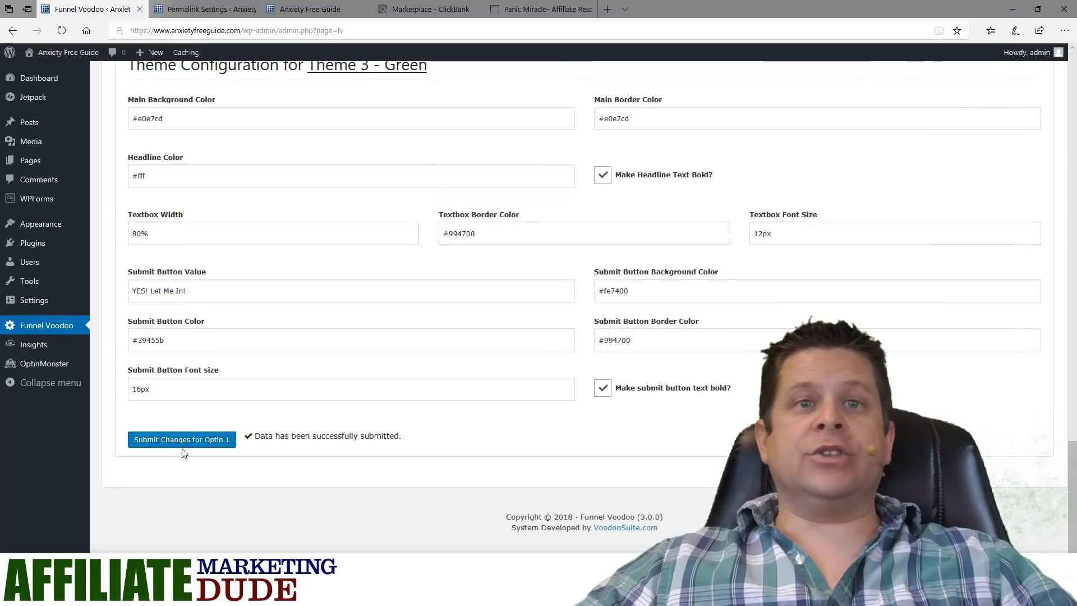
pyautogui.click(312, 9)
pyautogui.click(62, 31)
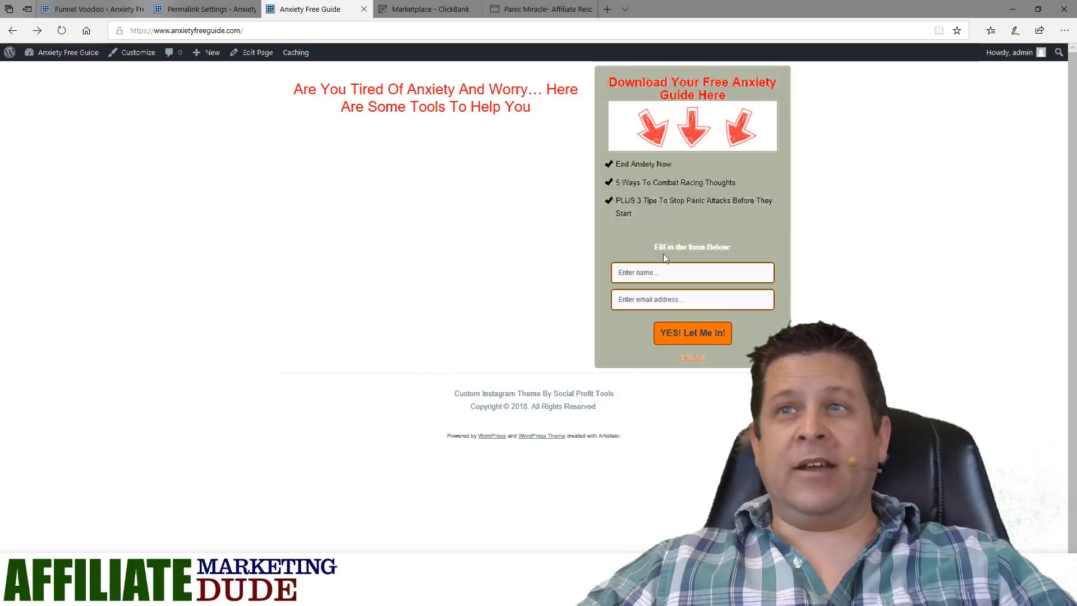
pyautogui.moveTo(213, 15)
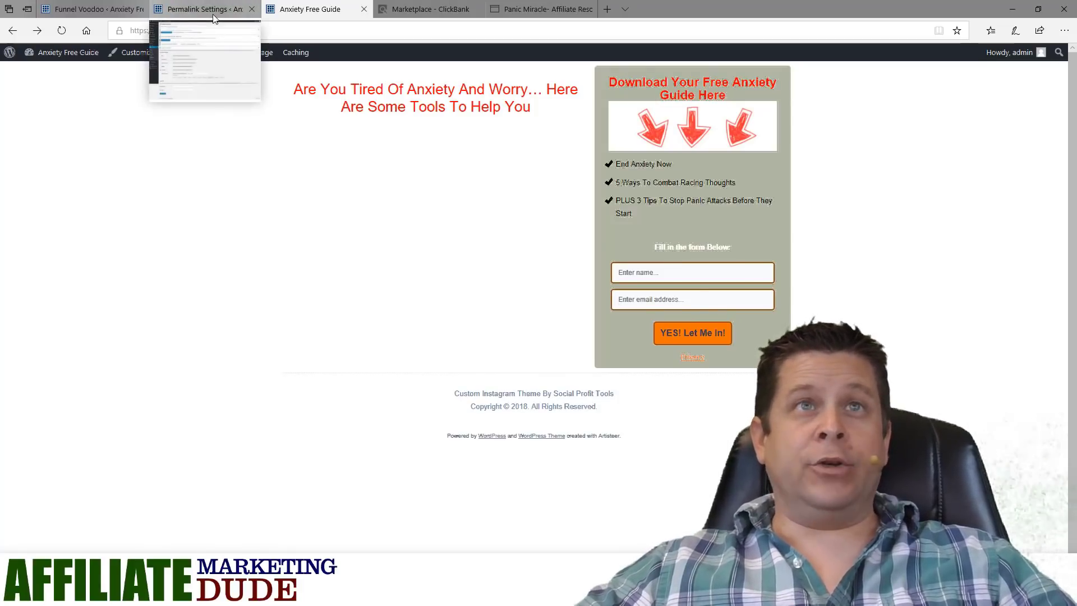
# Set Optin 1 back to Theme 1 - White in Funnel Voodoo, submit the changes, and reload the homepage
pyautogui.click(84, 6)
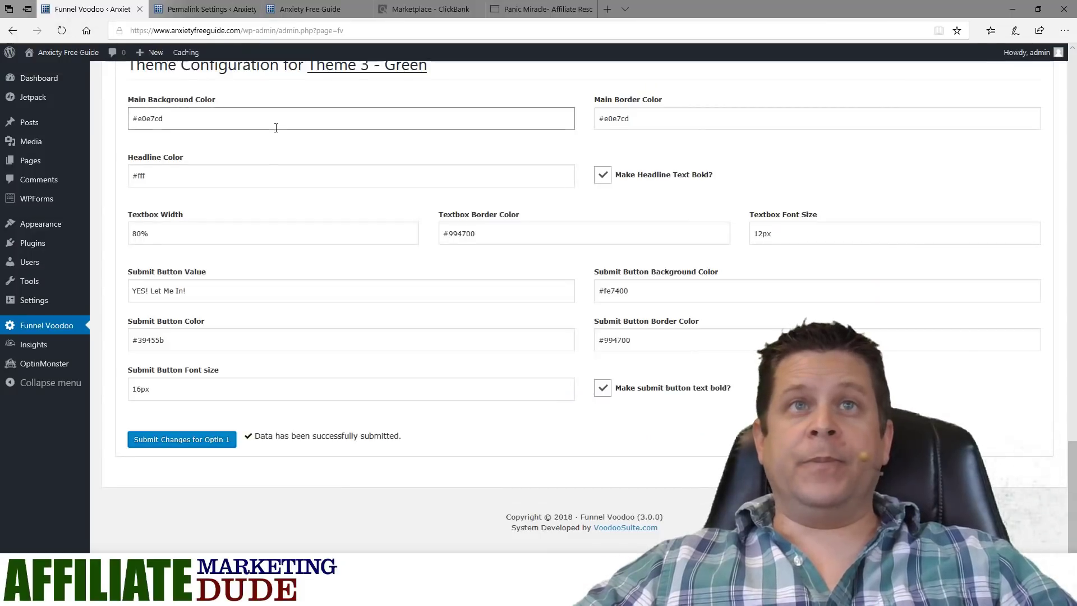
pyautogui.scroll(3, 270, 168)
pyautogui.click(247, 174)
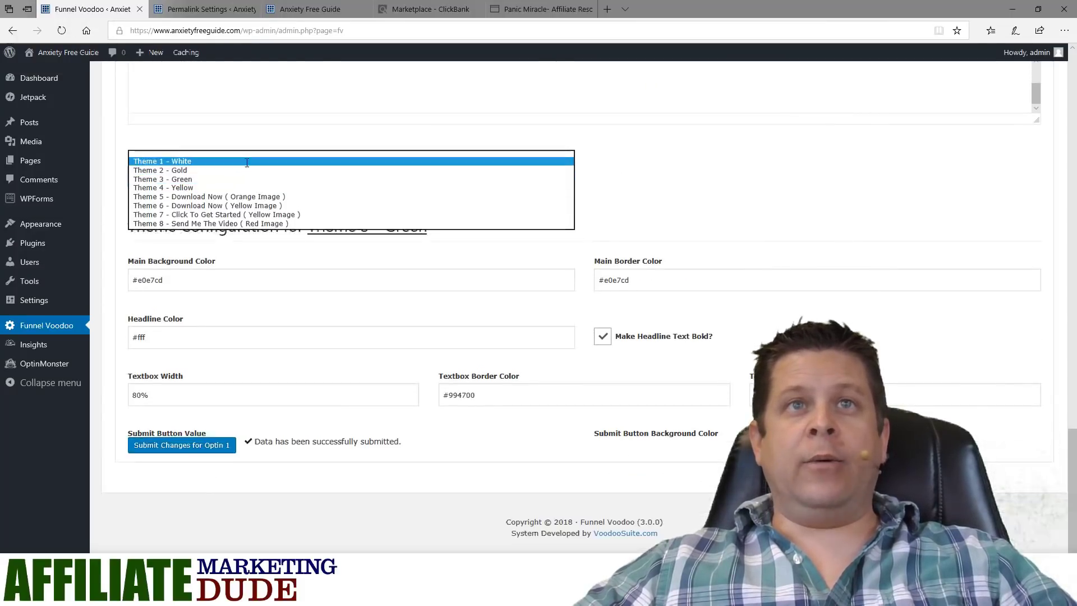
pyautogui.click(247, 163)
pyautogui.scroll(-5, 196, 440)
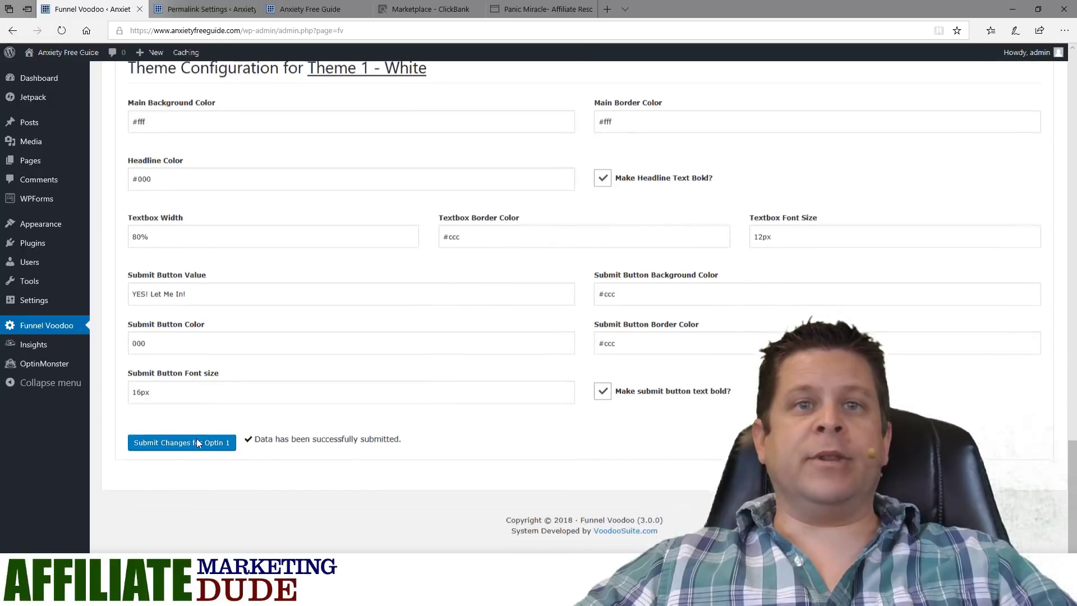
pyautogui.click(196, 442)
pyautogui.click(328, 9)
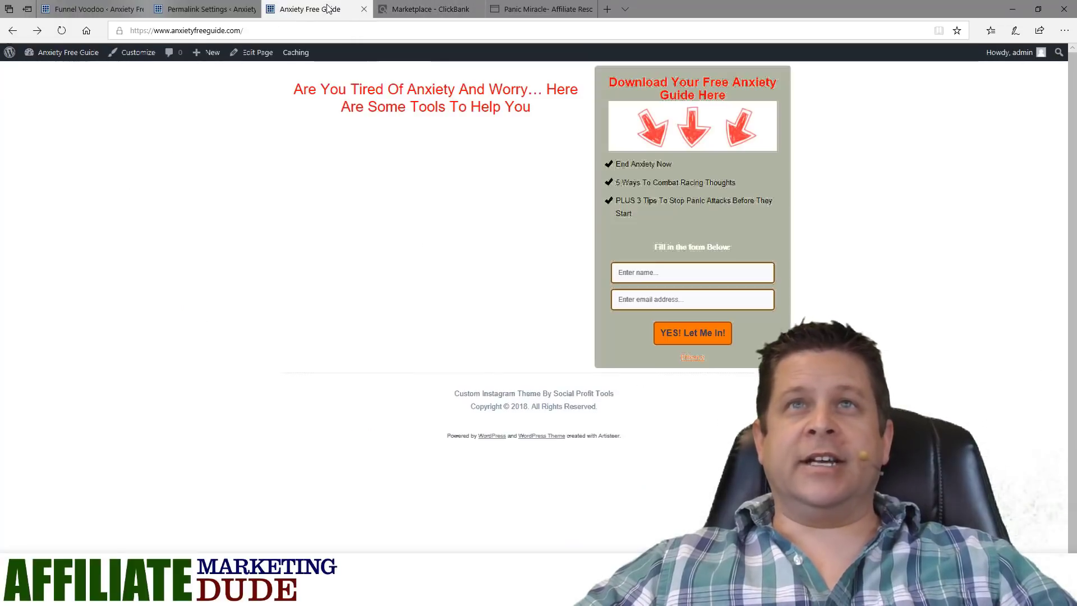
pyautogui.rightClick(845, 135)
pyautogui.click(62, 31)
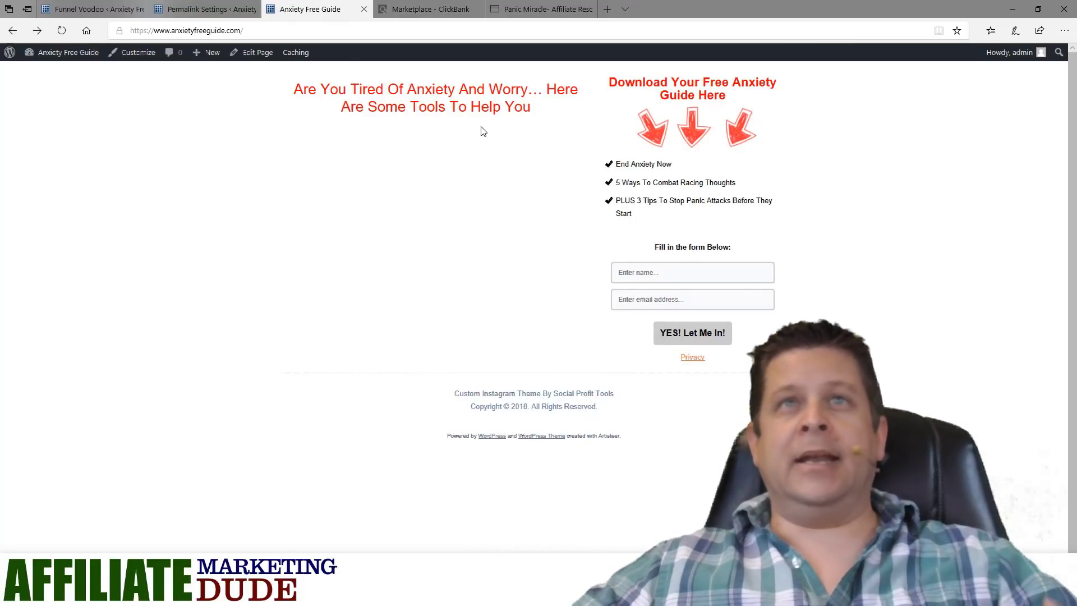
# Open the YouTube search results for "alcohol and anxiety" in a new browser tab
pyautogui.click(606, 10)
pyautogui.write('youtube.com/')
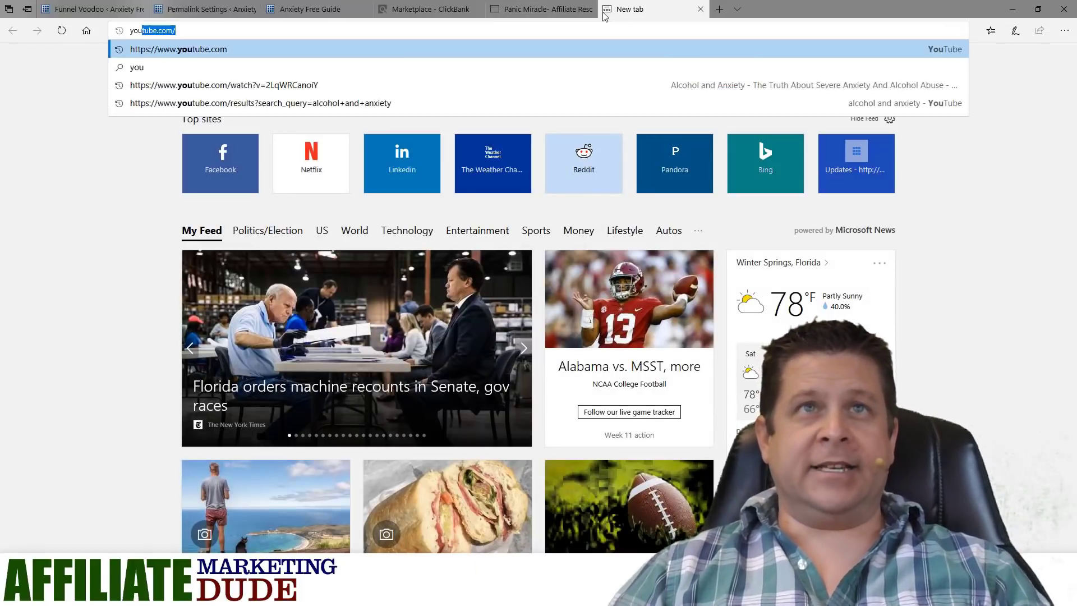
pyautogui.press('Down')
pyautogui.press('Down')
pyautogui.press('Down')
pyautogui.press('Return')
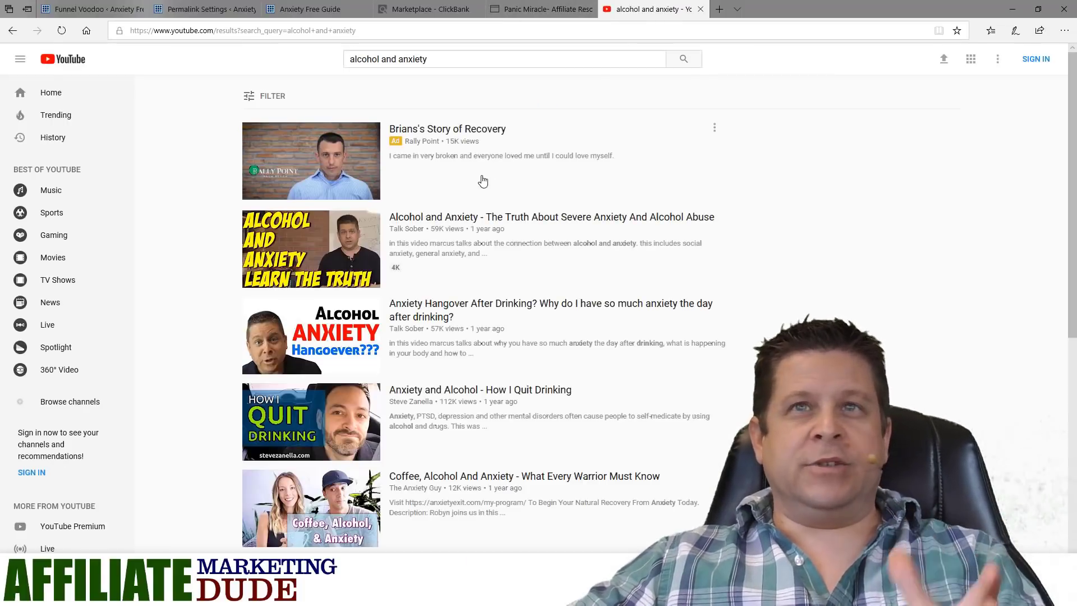
# Open the Talk Sober video "The Truth About Severe Anxiety And Alcohol Abuse" and copy its embed code with player controls turned off
pyautogui.click(455, 223)
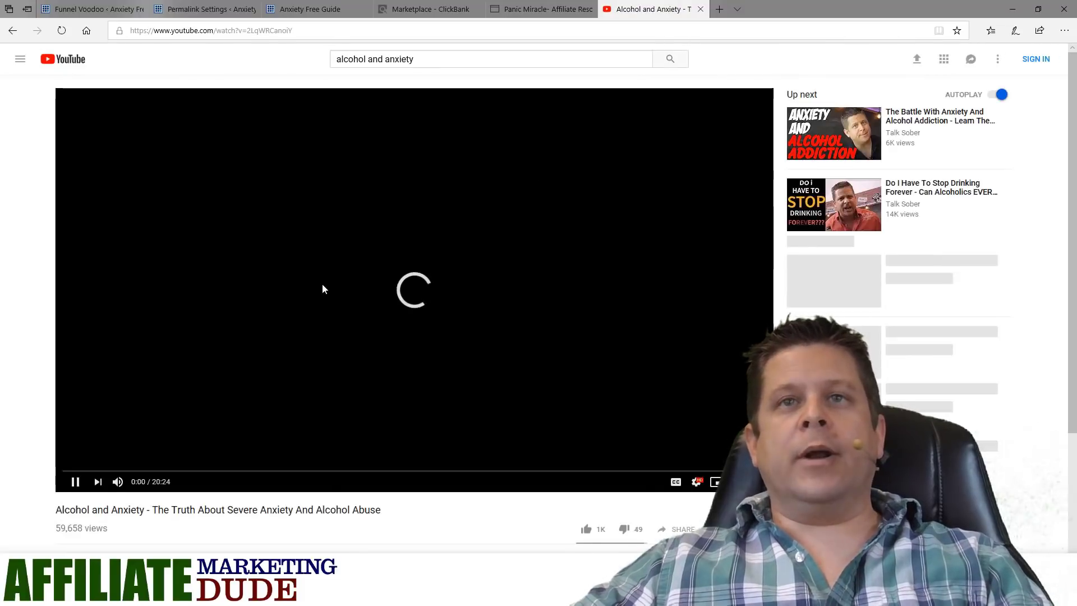
pyautogui.scroll(-4, 322, 286)
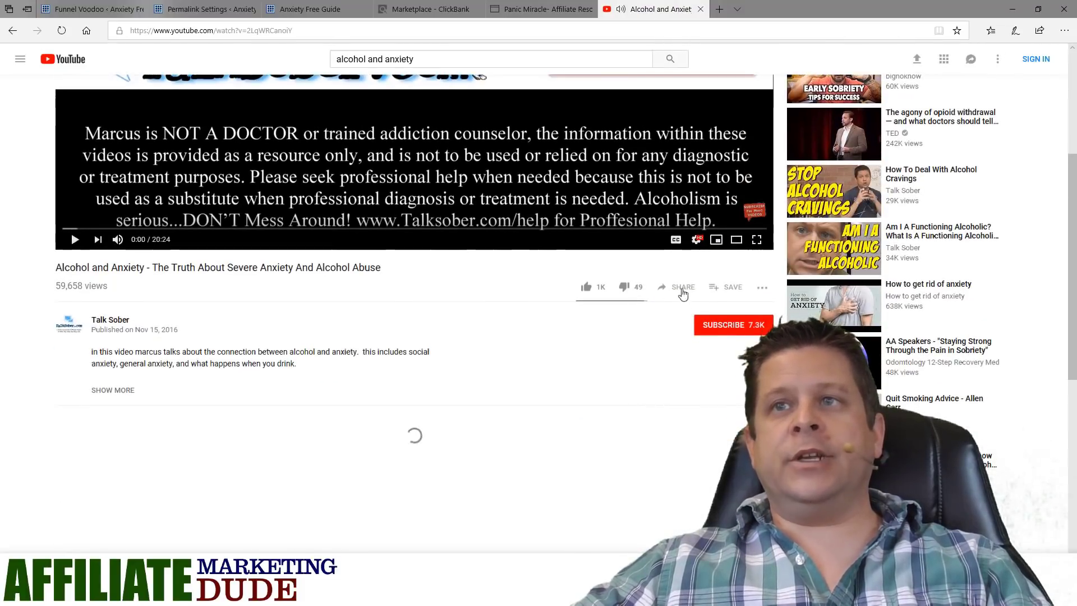
pyautogui.click(676, 287)
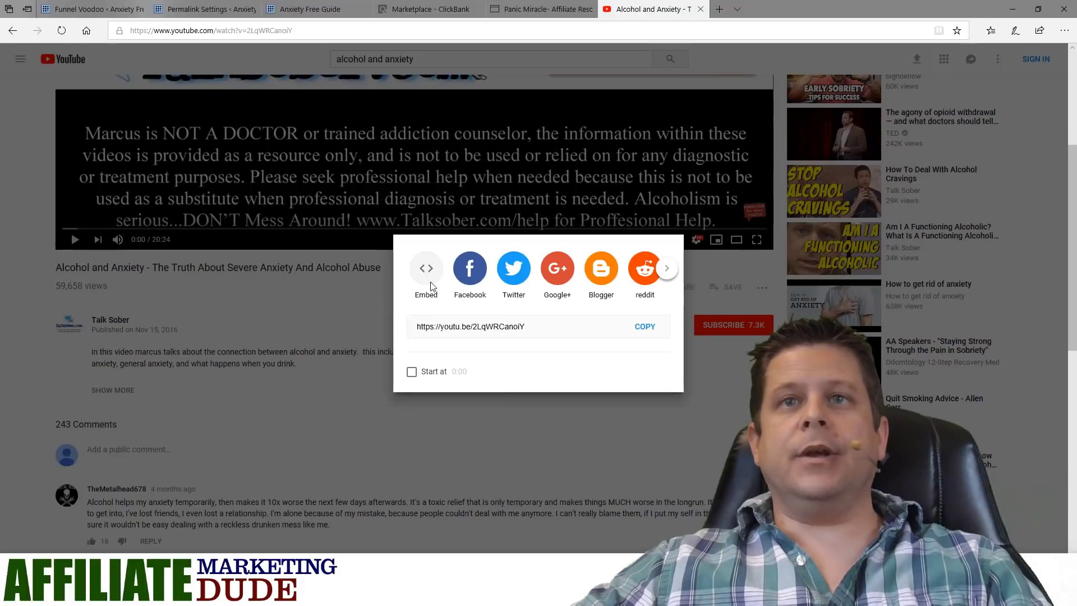
pyautogui.click(426, 268)
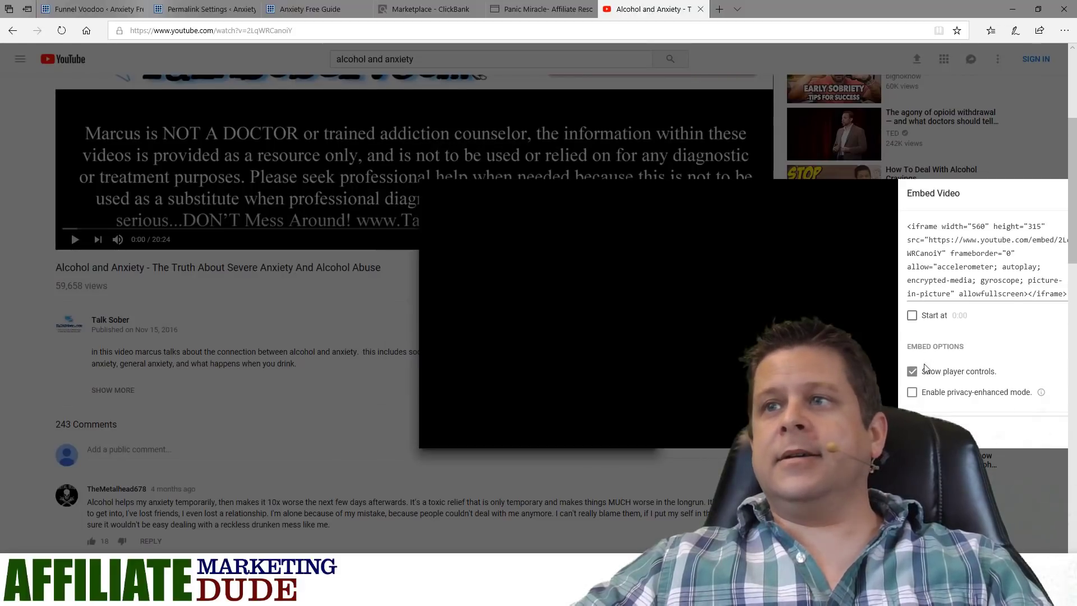
pyautogui.click(911, 372)
pyautogui.click(956, 287)
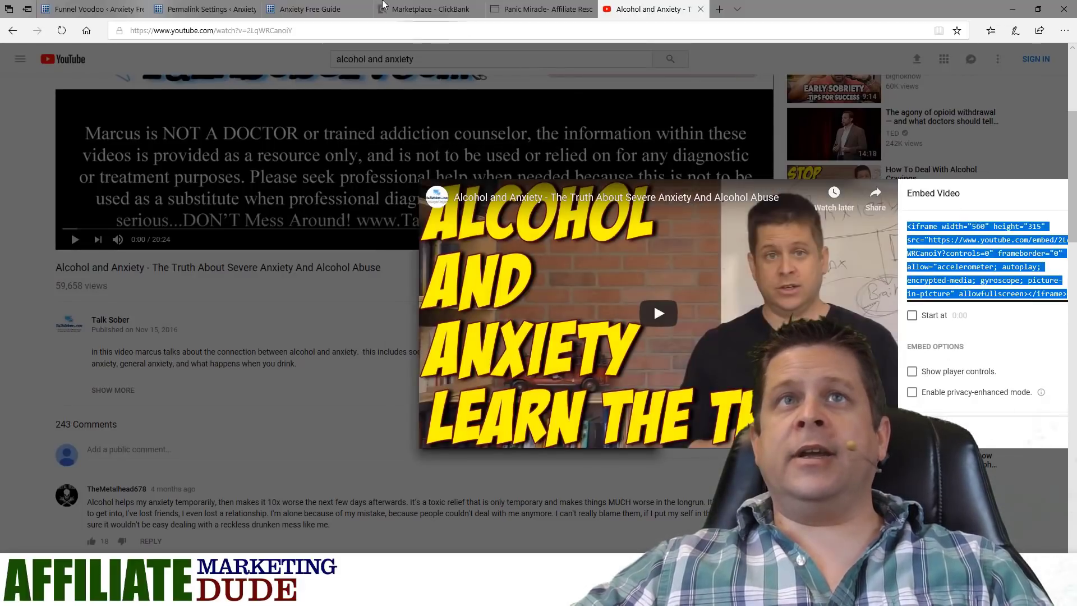
pyautogui.rightClick(955, 252)
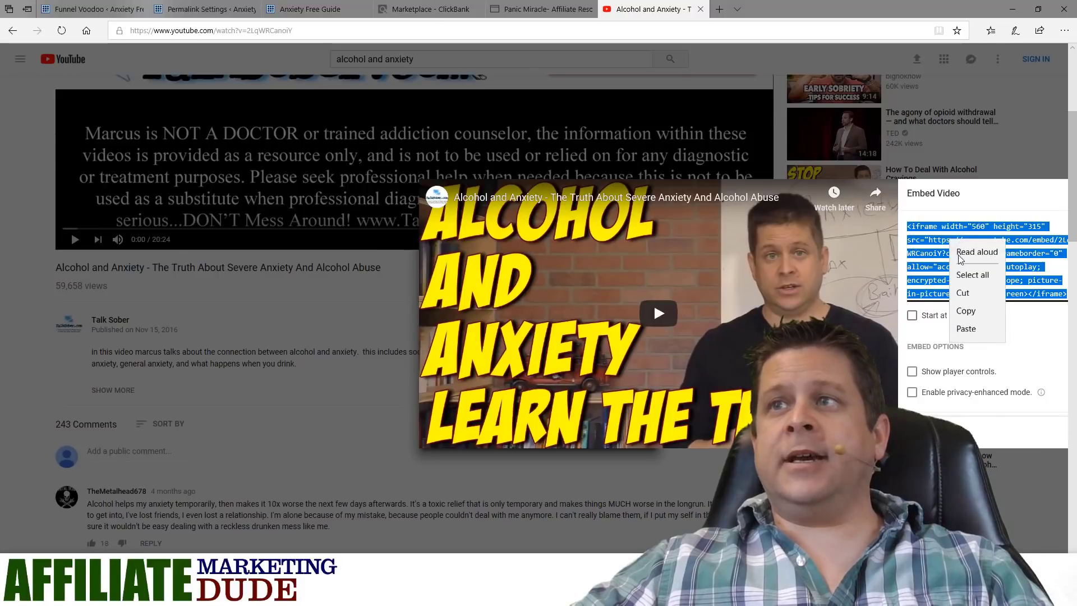
pyautogui.click(964, 311)
# Insert the copied video embed code below the headline in the Anxiety Free Guide homepage's HTML, update the page and view it
pyautogui.click(92, 9)
pyautogui.click(211, 9)
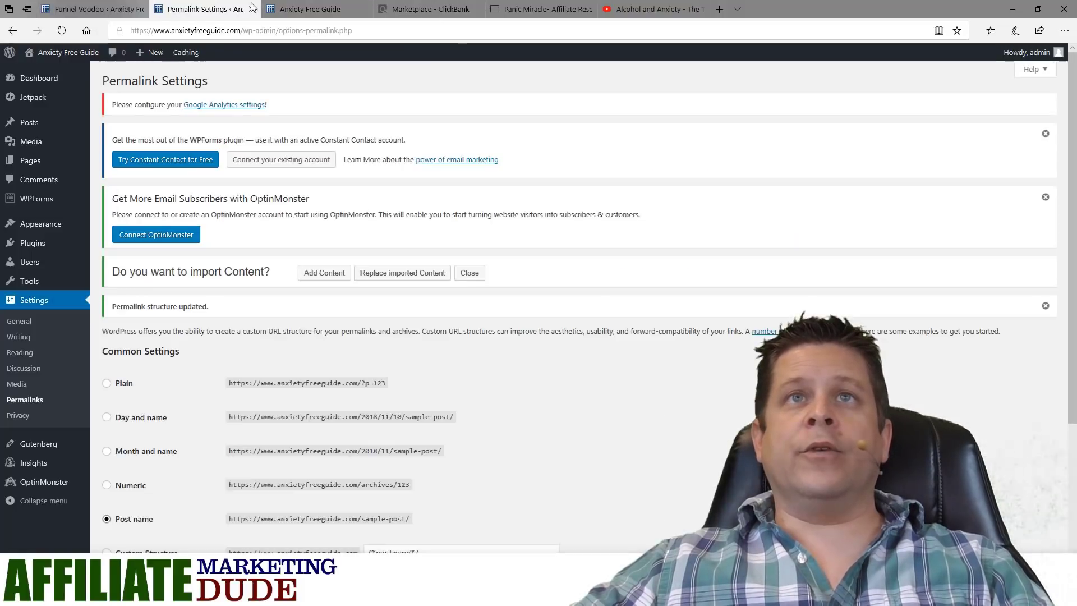
pyautogui.click(310, 8)
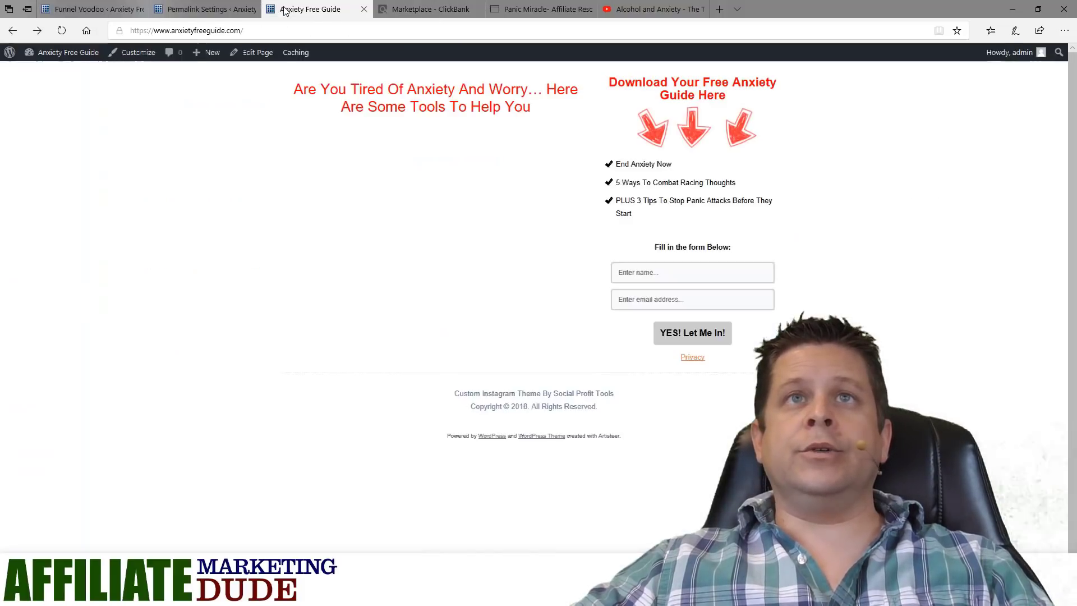
pyautogui.click(257, 53)
pyautogui.scroll(-3, 591, 314)
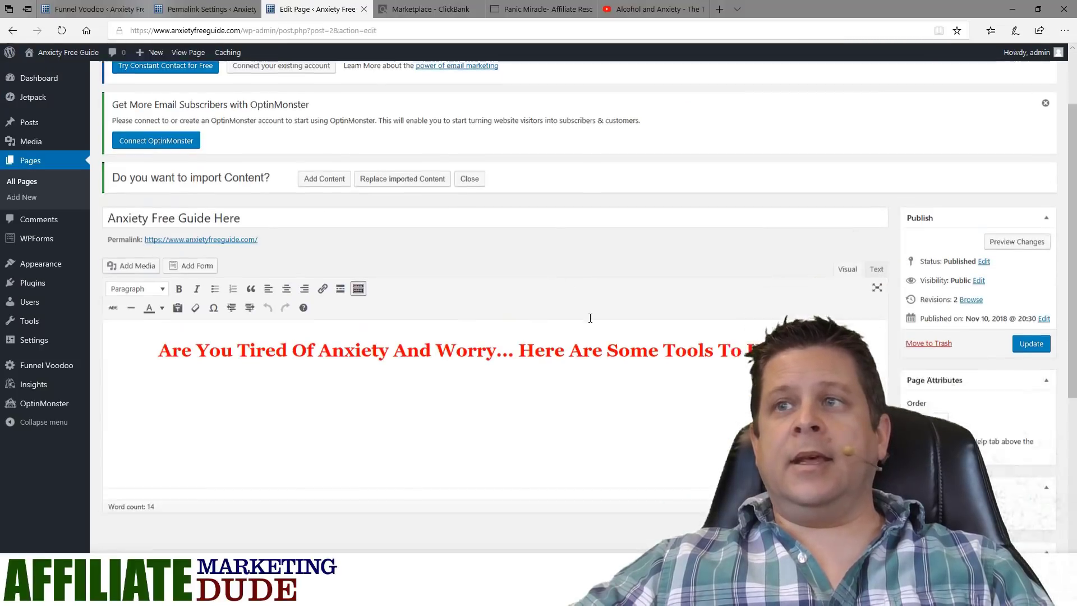
pyautogui.click(876, 202)
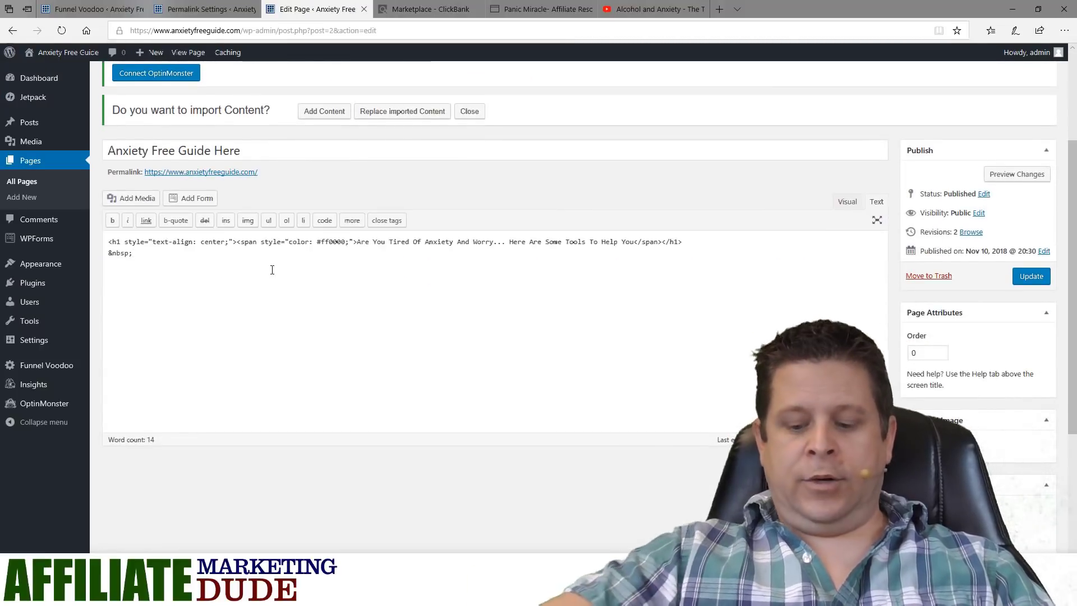
pyautogui.hotkey('ctrl', 'v')
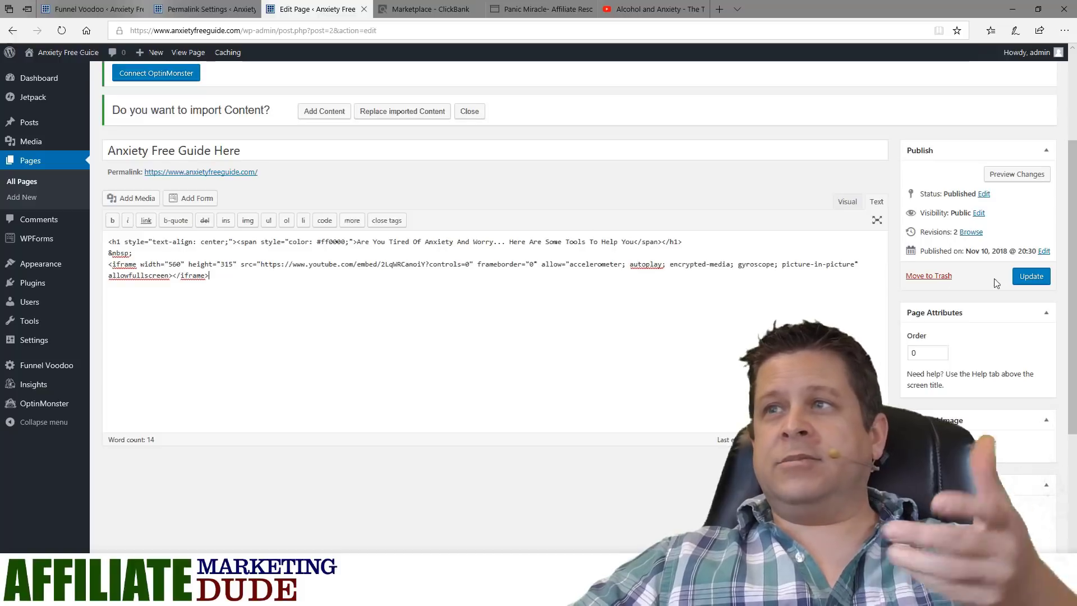
pyautogui.click(1031, 276)
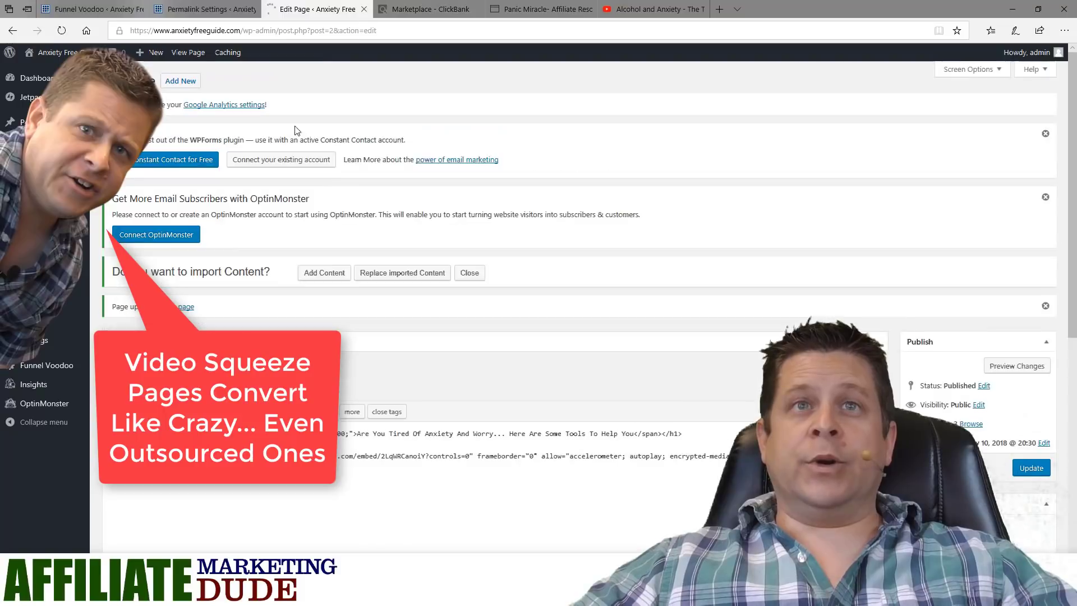
pyautogui.click(294, 132)
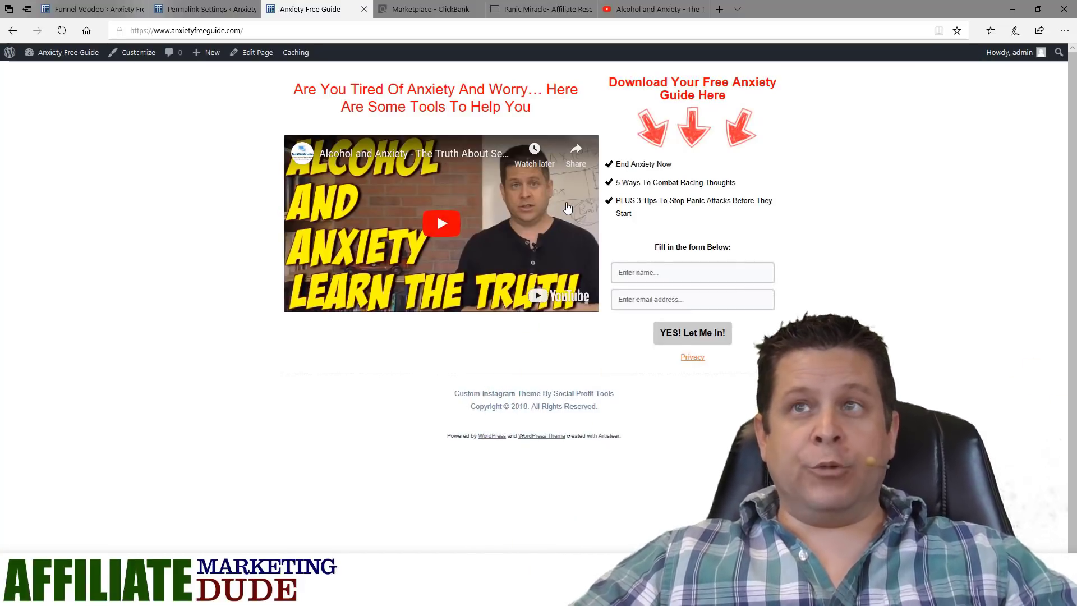
# Create a new WordPress page titled "Anxiety Tips For Women" with empty content
pyautogui.click(89, 16)
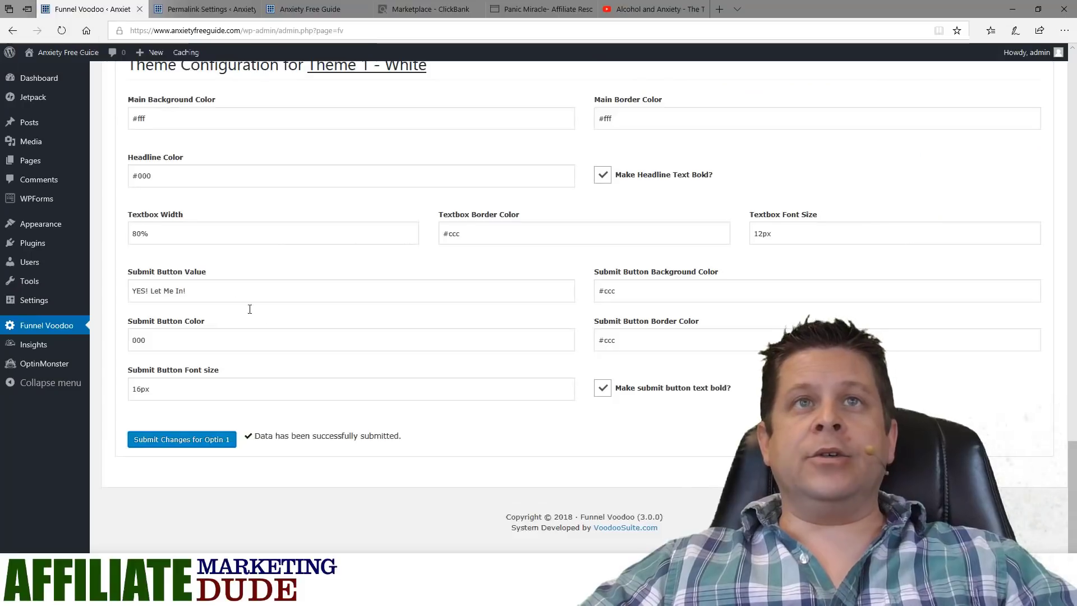
pyautogui.scroll(9, 249, 307)
pyautogui.scroll(10, 331, 292)
pyautogui.scroll(3, 332, 298)
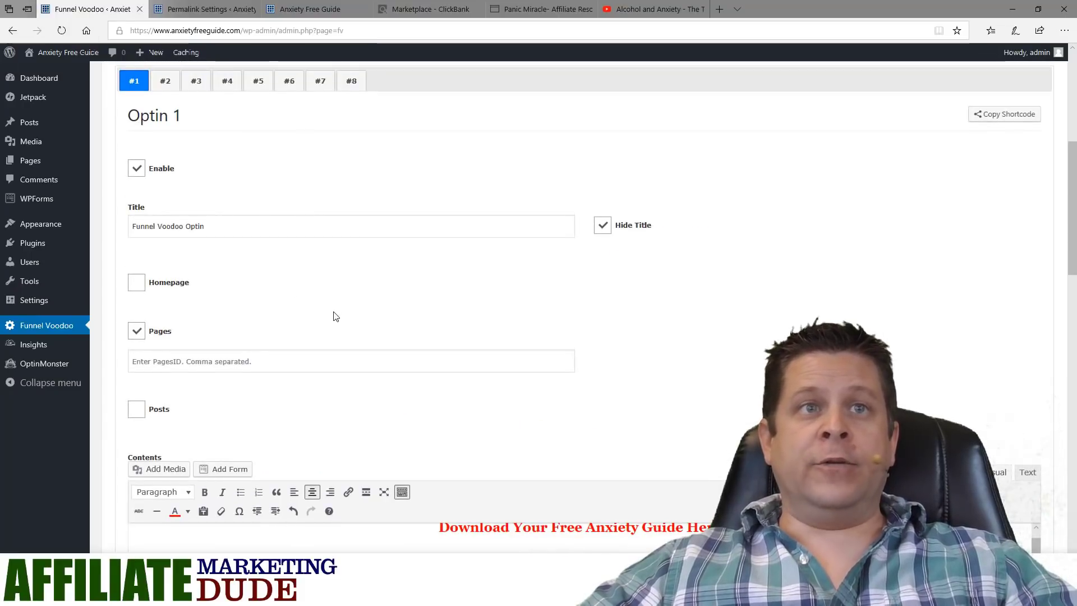
pyautogui.moveTo(43, 162)
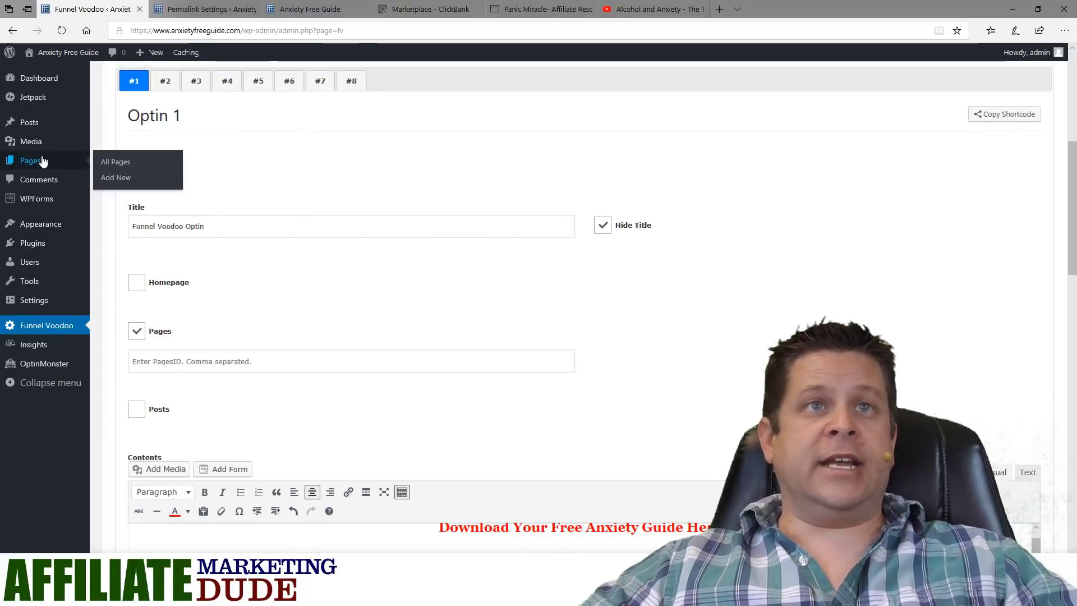
pyautogui.click(115, 178)
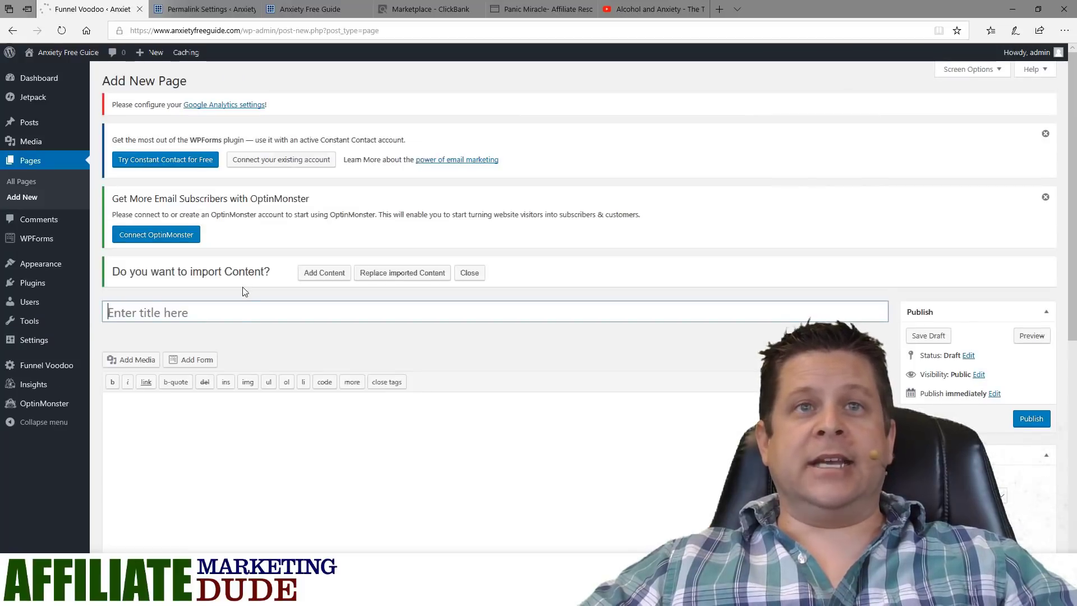
pyautogui.write('An')
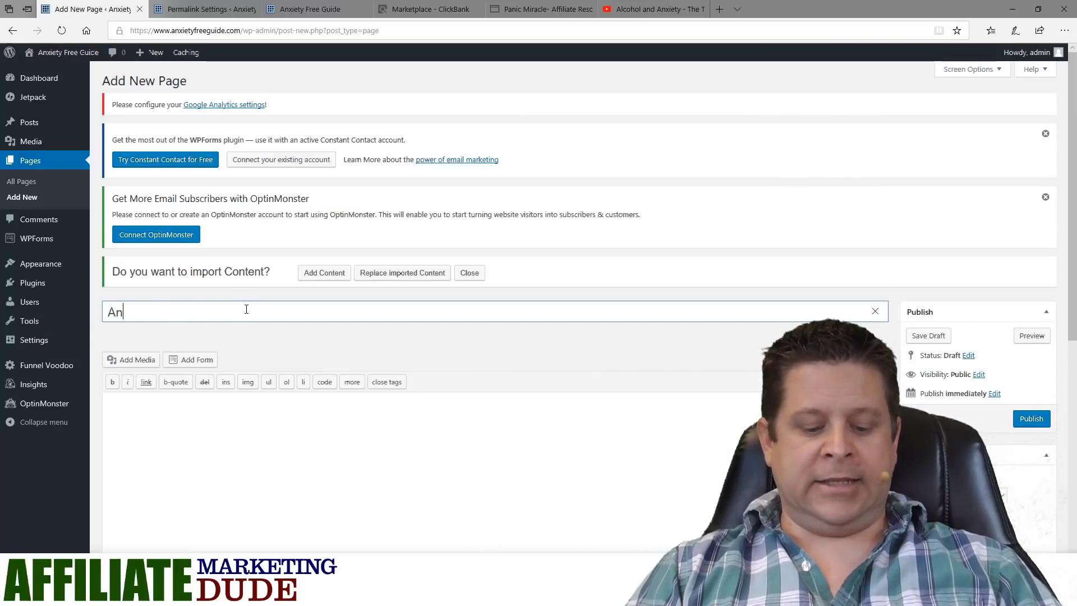
pyautogui.write('xiety Tips ')
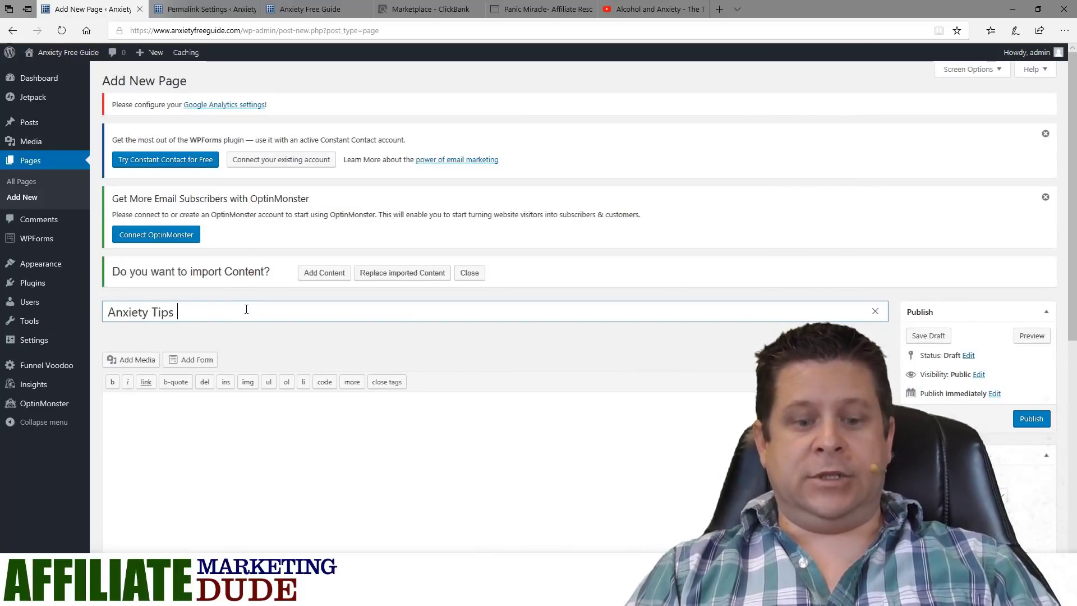
pyautogui.write('For Women')
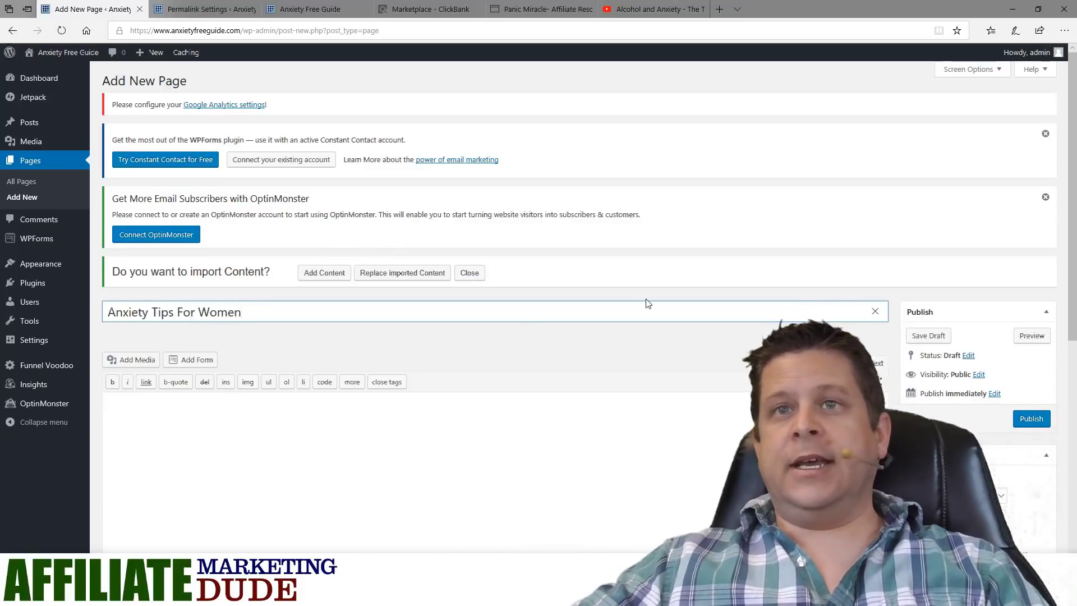
pyautogui.scroll(-3, 648, 303)
pyautogui.click(603, 286)
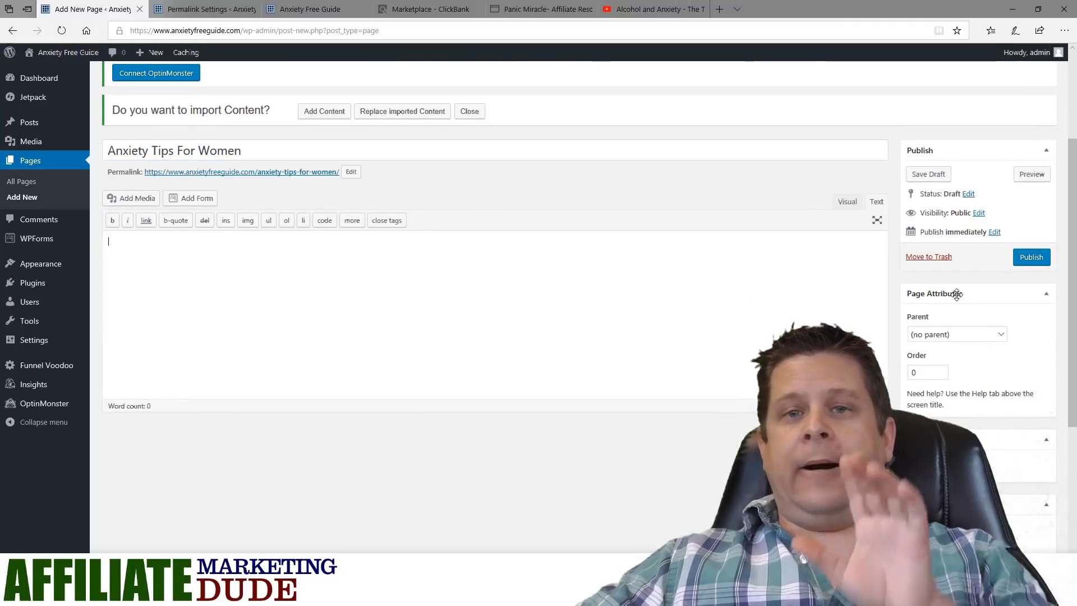
# Open affiliatemarketingdude.com in a new browser tab to examine how pages appear in its site menu
pyautogui.scroll(-3, 956, 295)
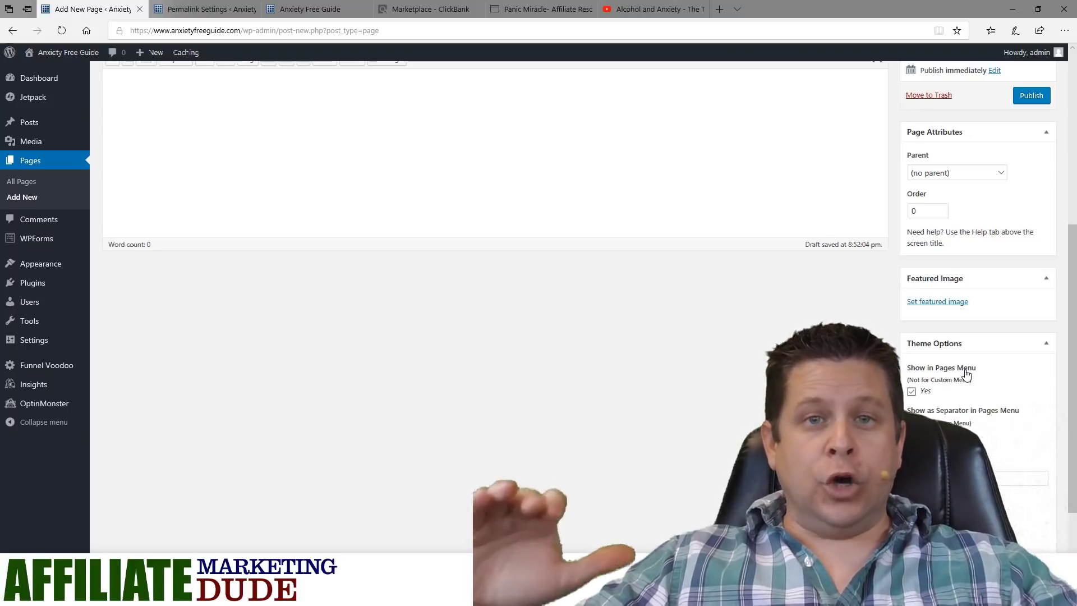
pyautogui.click(719, 9)
pyautogui.write('affiliatemarketingdude.com/')
pyautogui.press('Return')
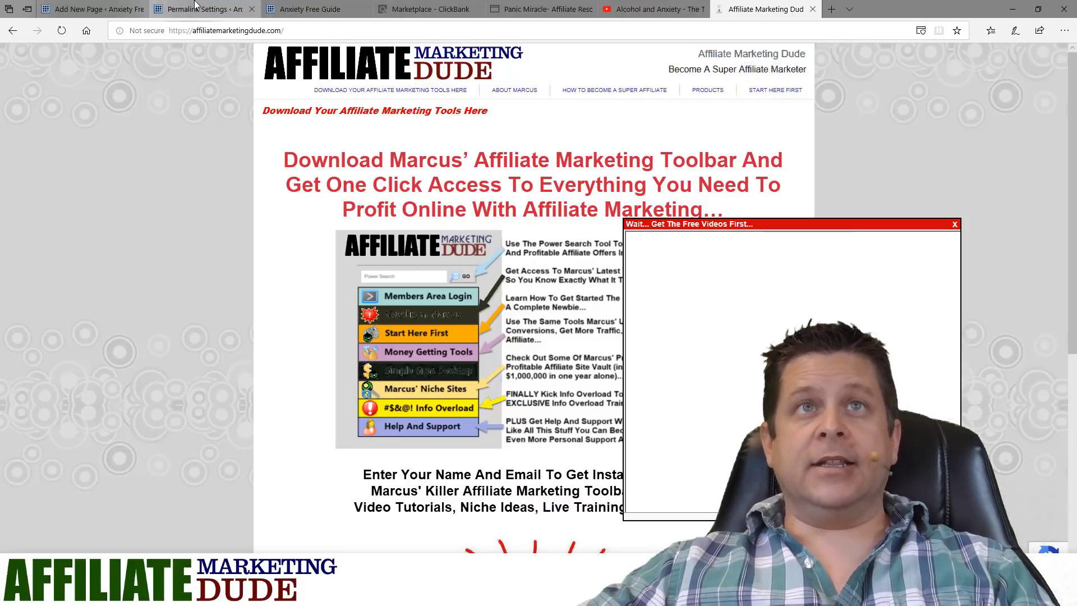
pyautogui.click(311, 9)
# Turn off Show in Pages Menu for the "Anxiety Tips For Women" page, publish it and view the live page
pyautogui.click(92, 9)
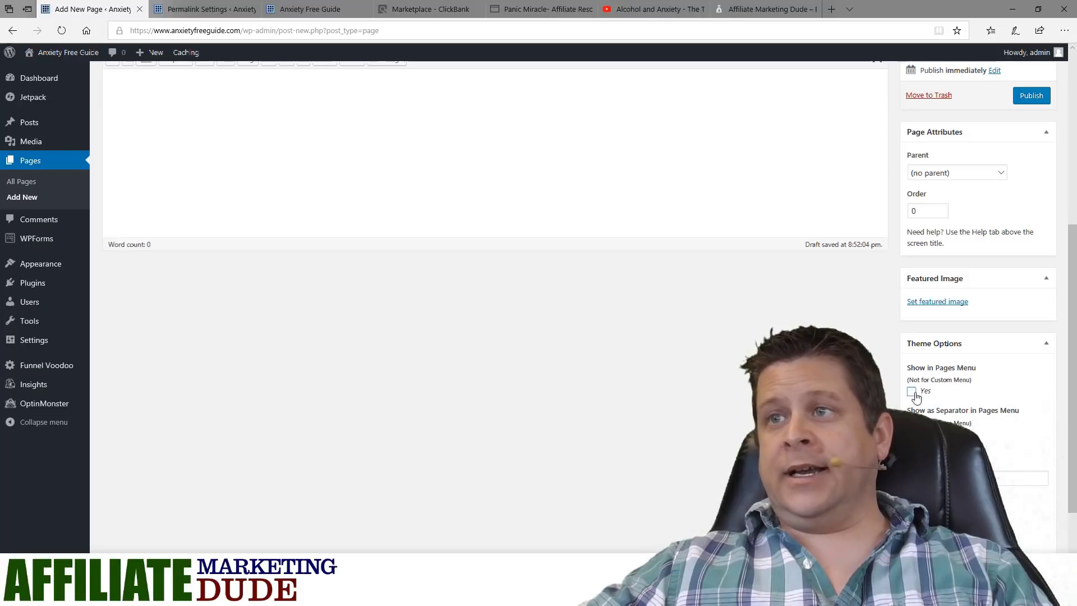
pyautogui.scroll(5, 926, 400)
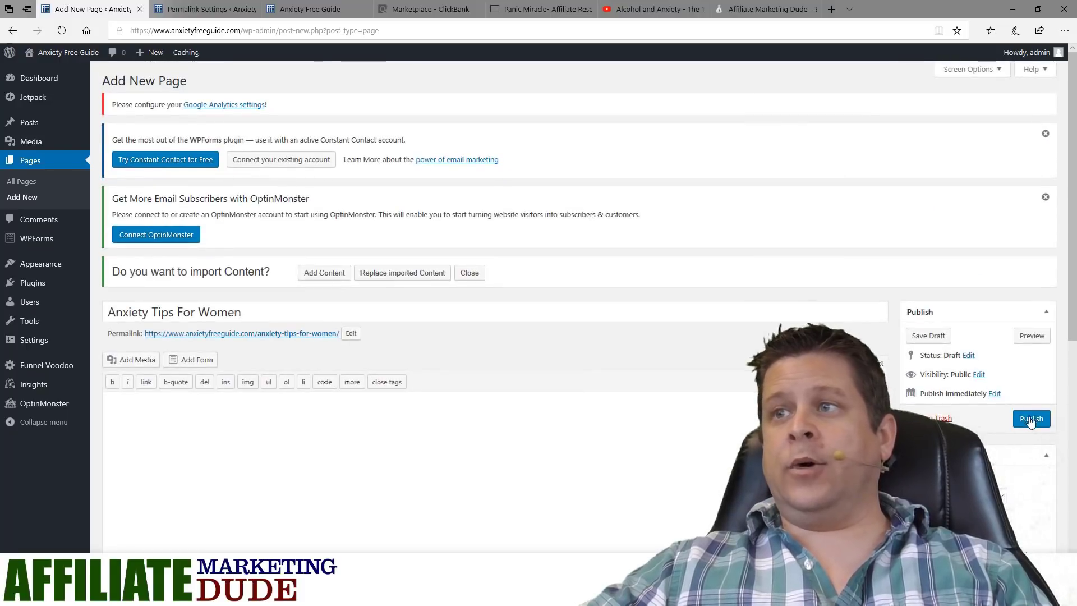
pyautogui.click(1031, 419)
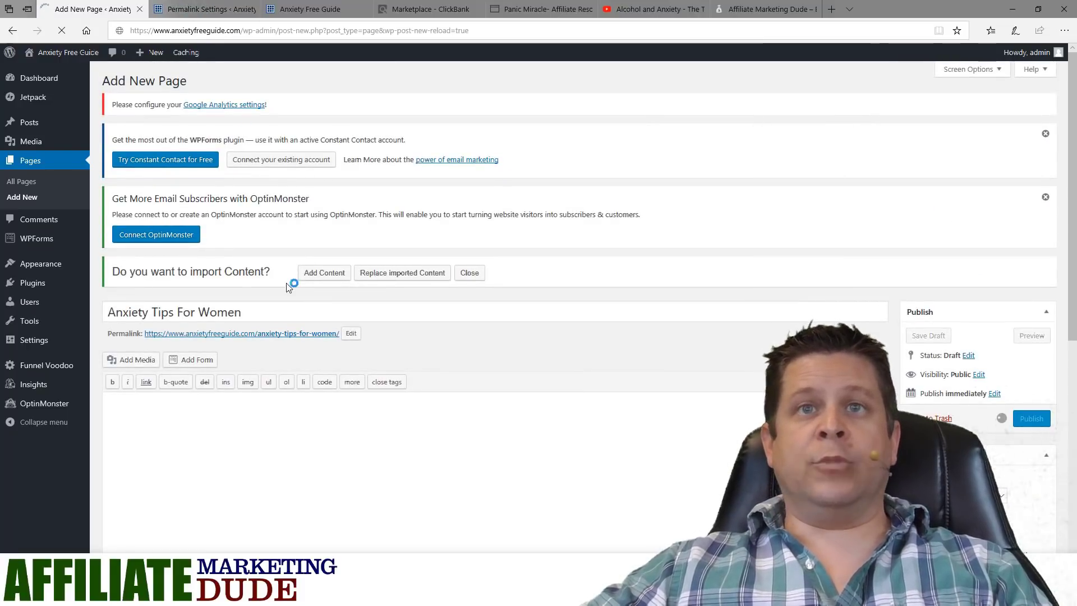
pyautogui.click(292, 364)
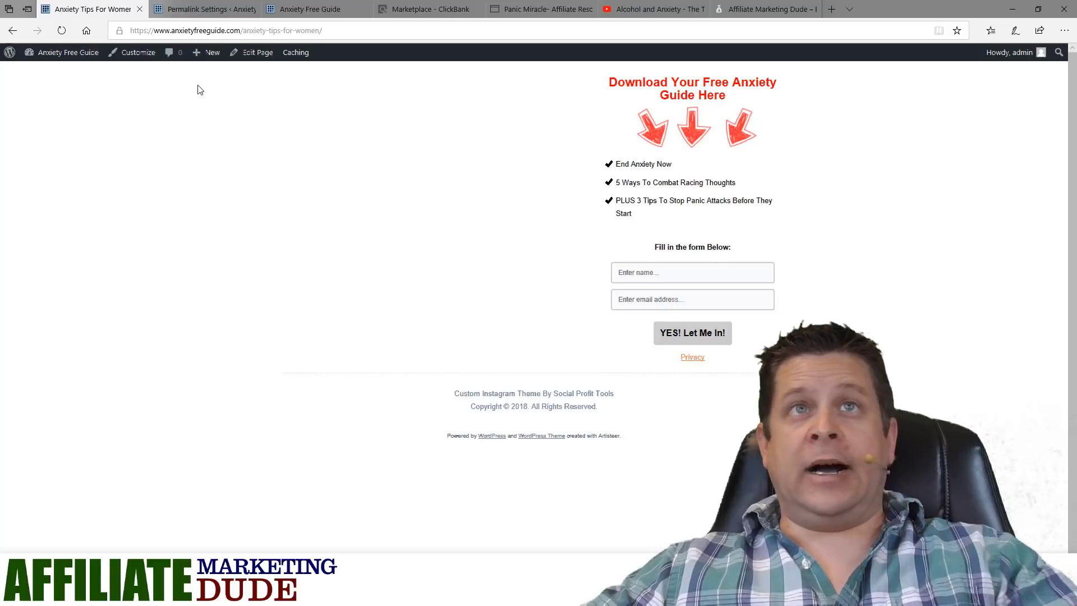
# Review the Optin 2 and Thank You 1 sections in the Funnel Voodoo settings
pyautogui.click(310, 9)
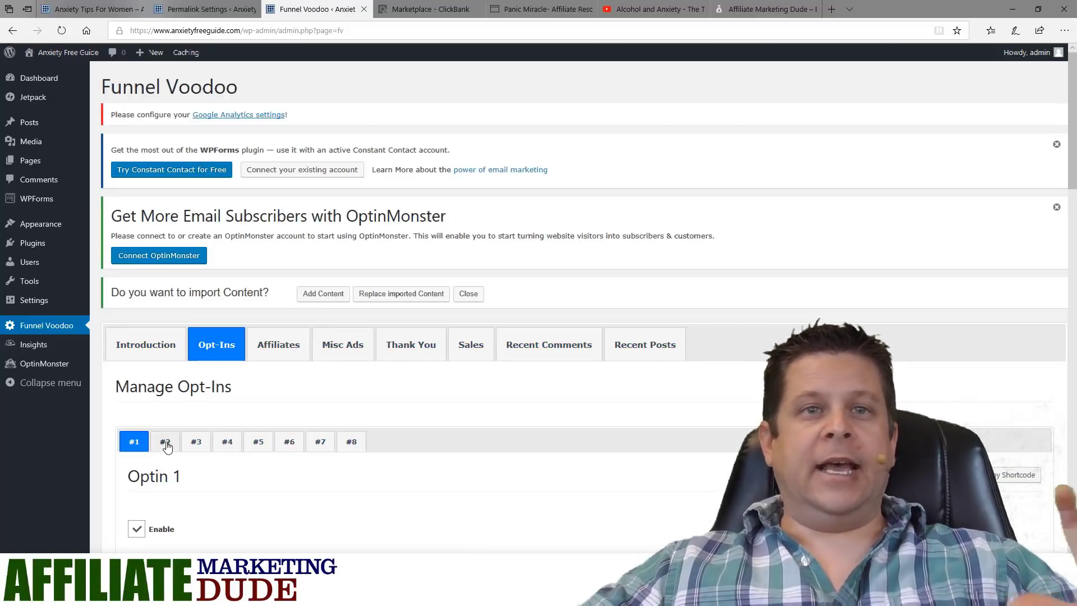
pyautogui.click(166, 443)
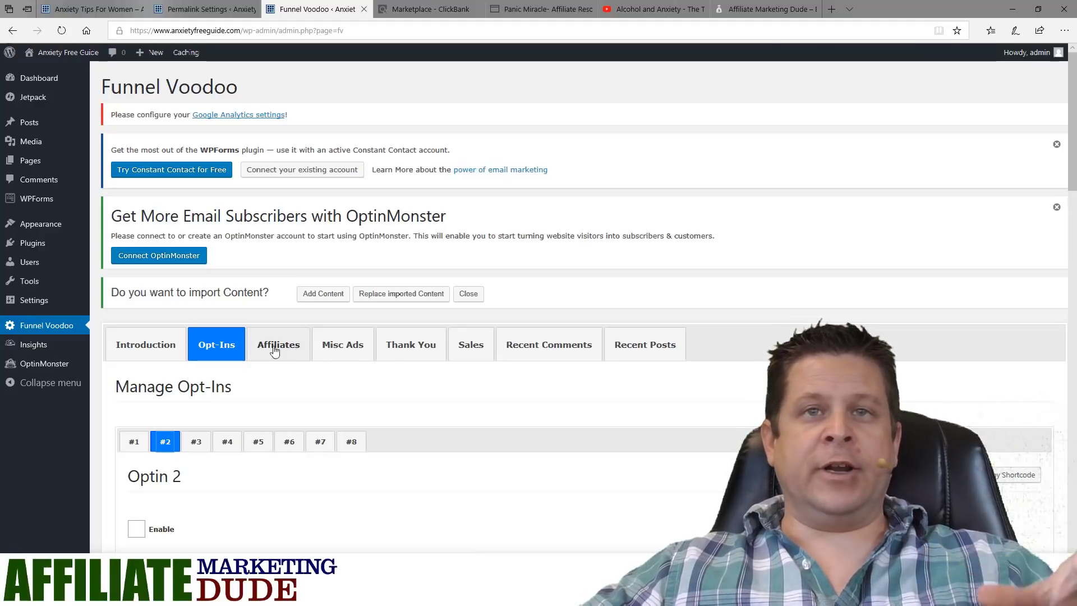
pyautogui.click(398, 345)
pyautogui.scroll(-4, 466, 298)
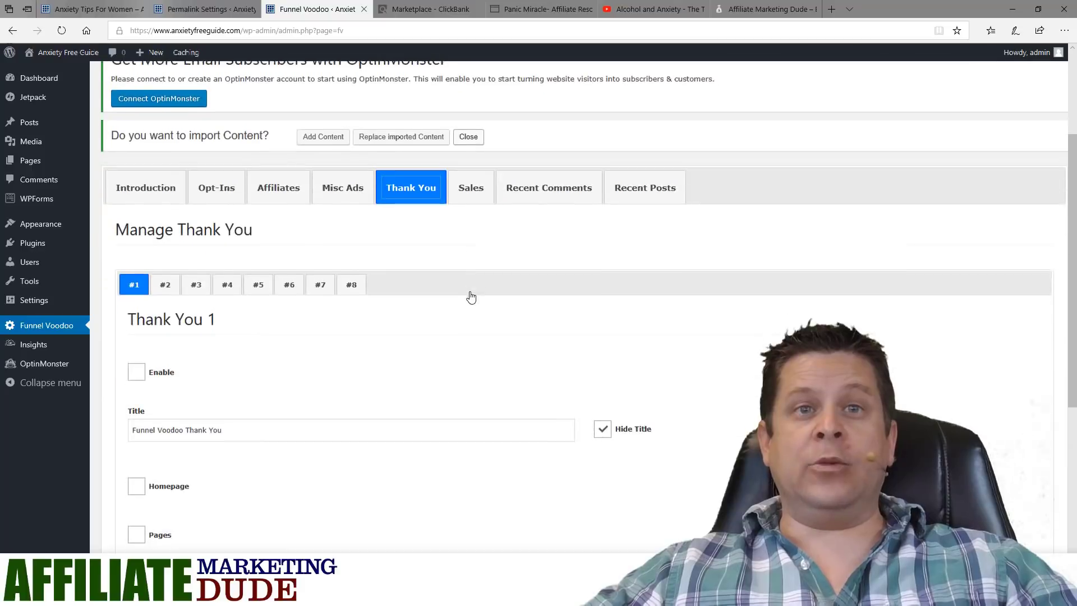
# Open the "Anxiety Book Download" post for editing from the site's list of all posts
pyautogui.click(92, 9)
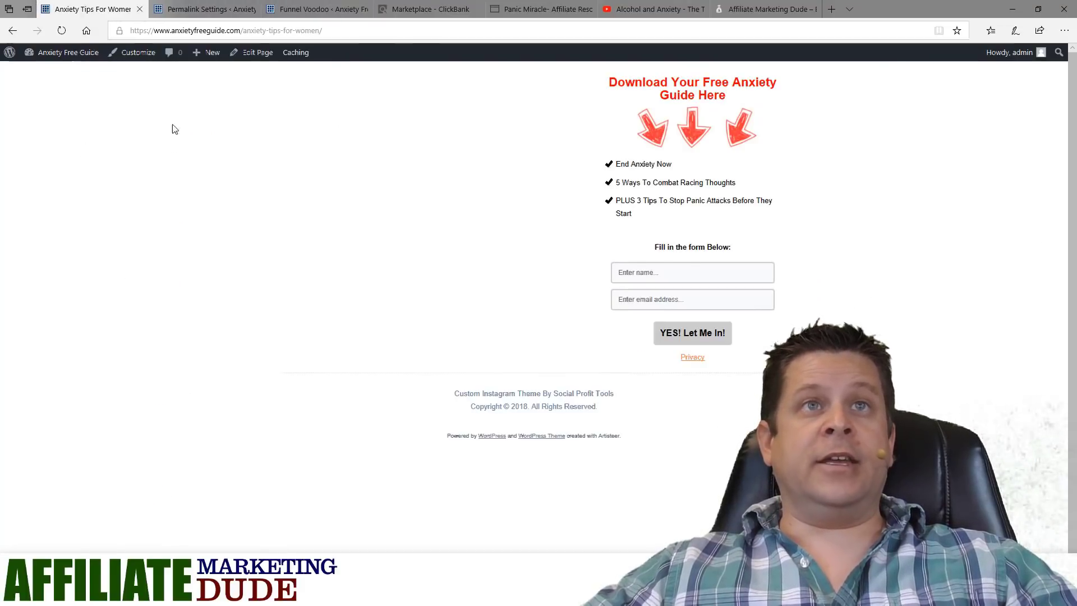
pyautogui.moveTo(80, 56)
pyautogui.click(56, 74)
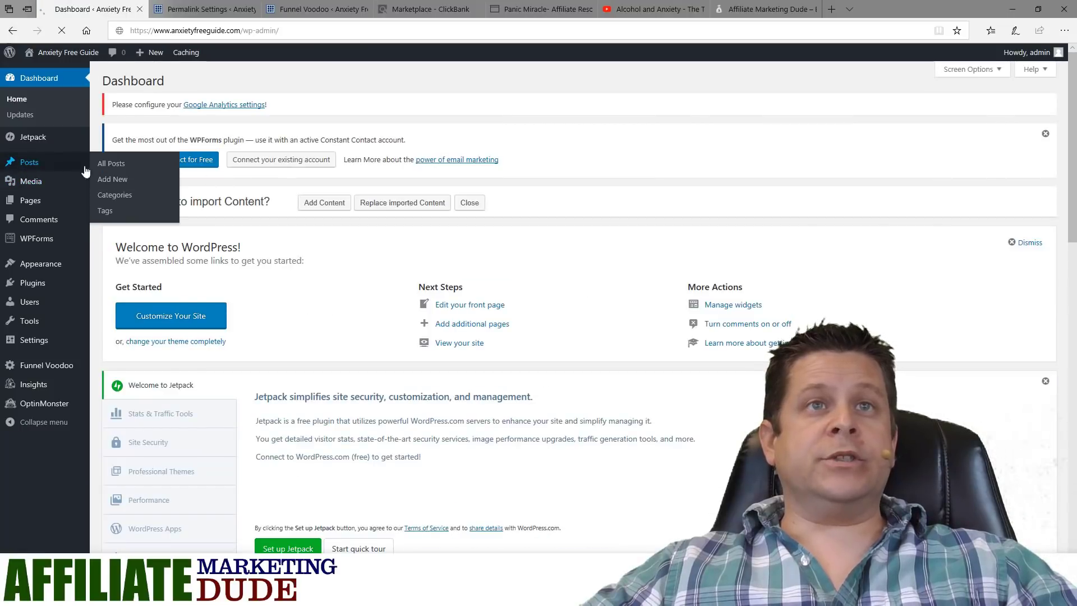
pyautogui.click(83, 166)
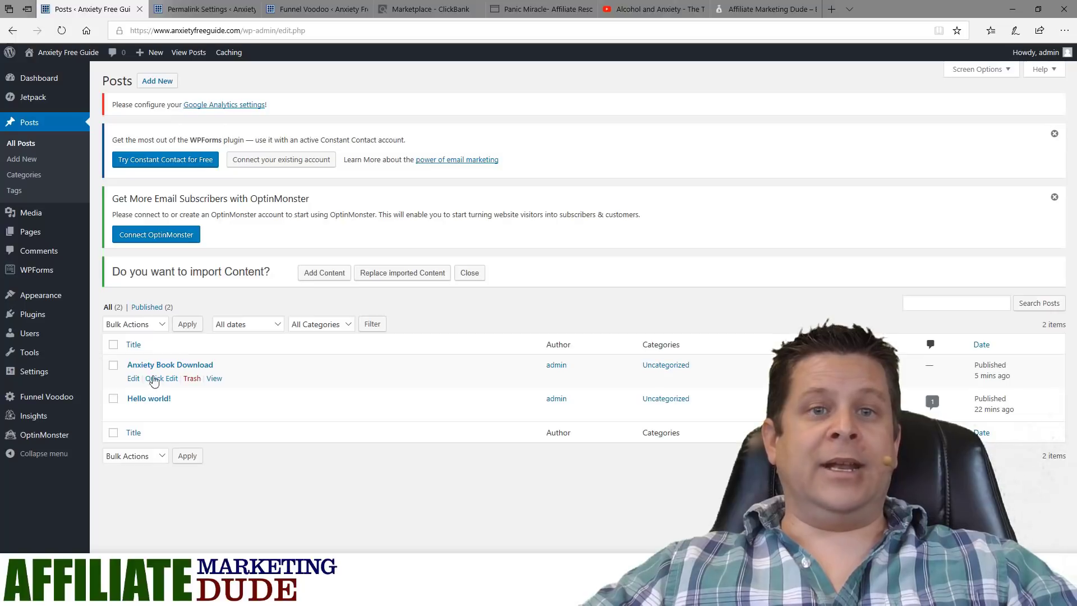
pyautogui.click(199, 365)
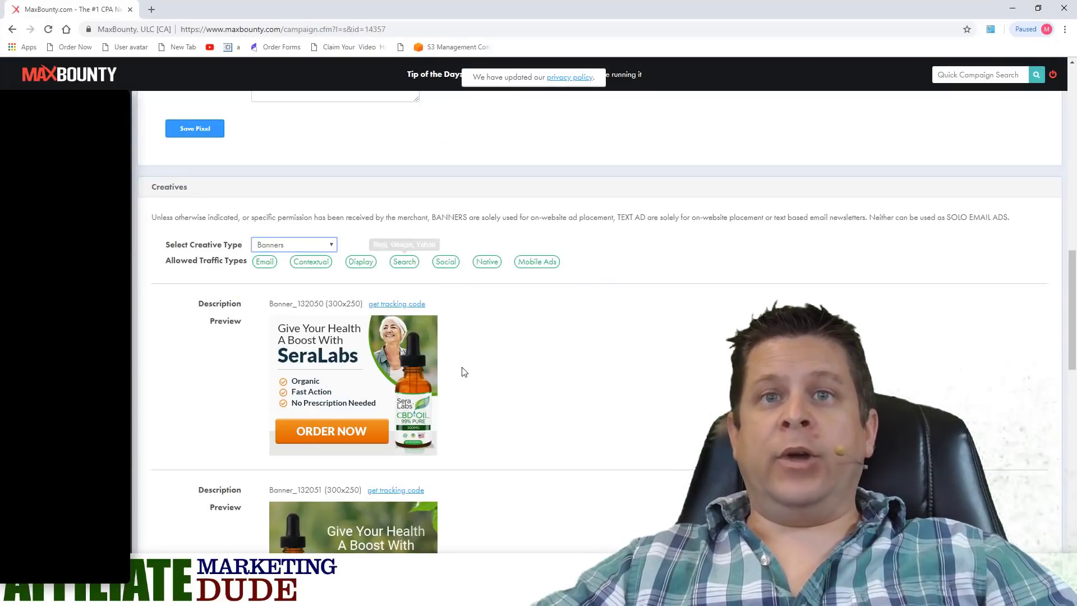
# Copy the tracking code of the 300x250 Banner_132051 for the Sera Labs CBD OIL campaign, with the Default landing page
pyautogui.scroll(-2, 373, 241)
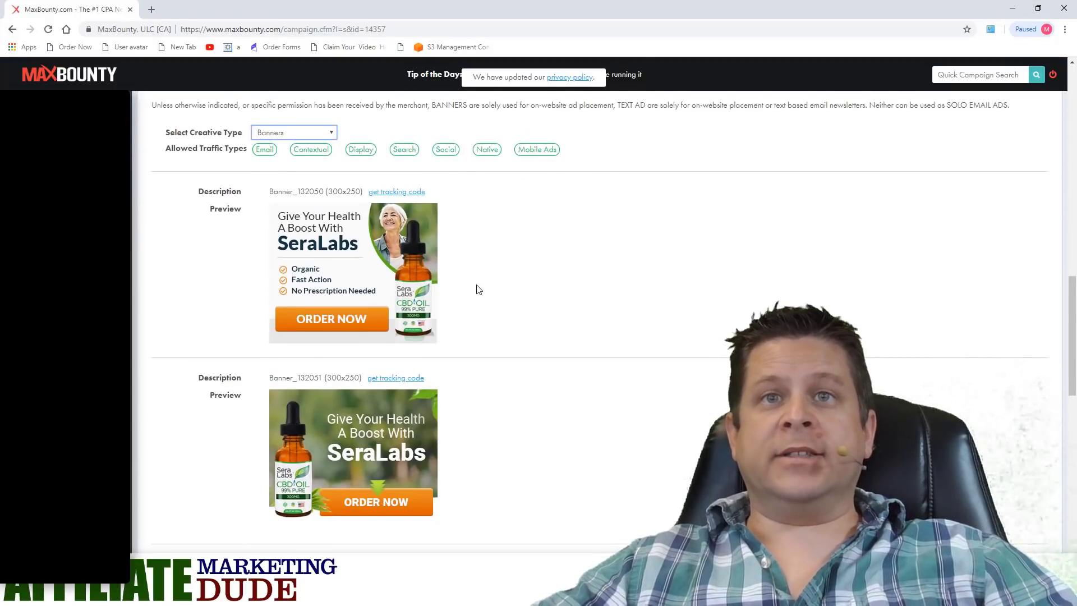
pyautogui.scroll(-4, 477, 289)
pyautogui.click(395, 153)
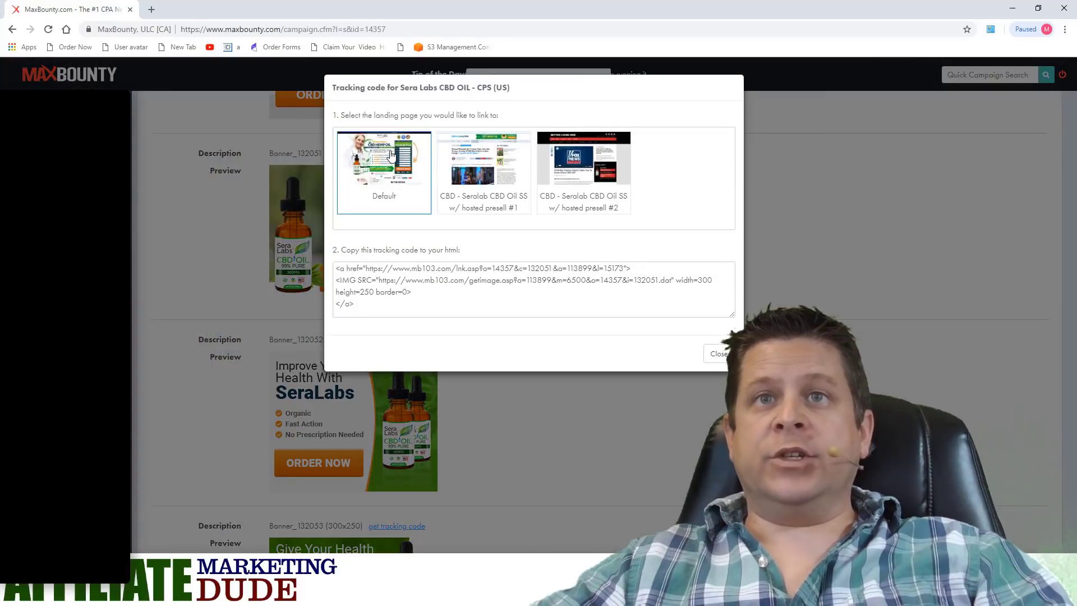
pyautogui.click(410, 310)
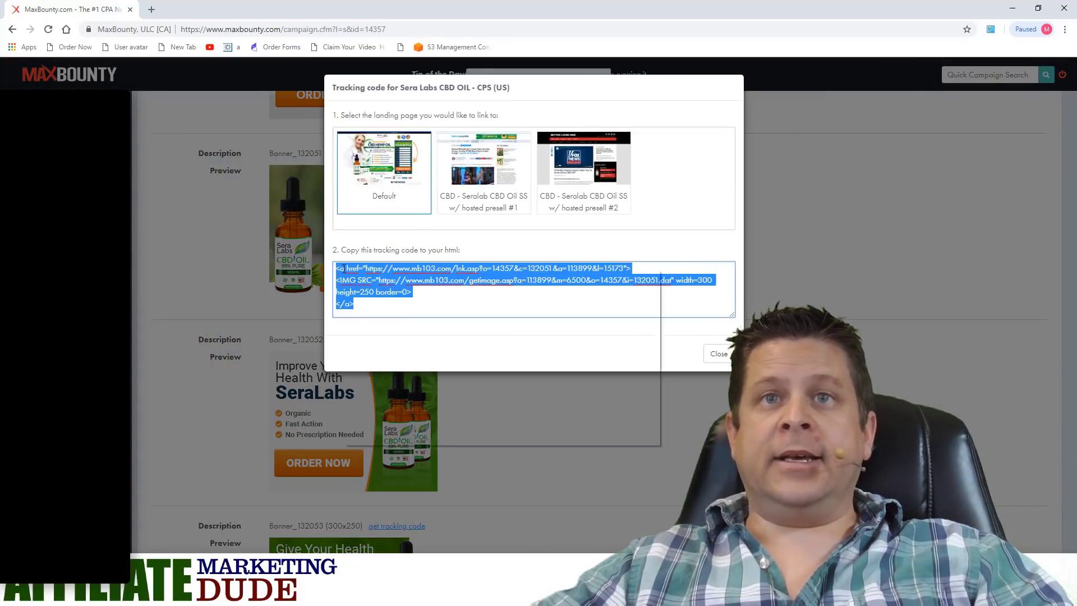
pyautogui.rightClick(349, 268)
pyautogui.click(385, 310)
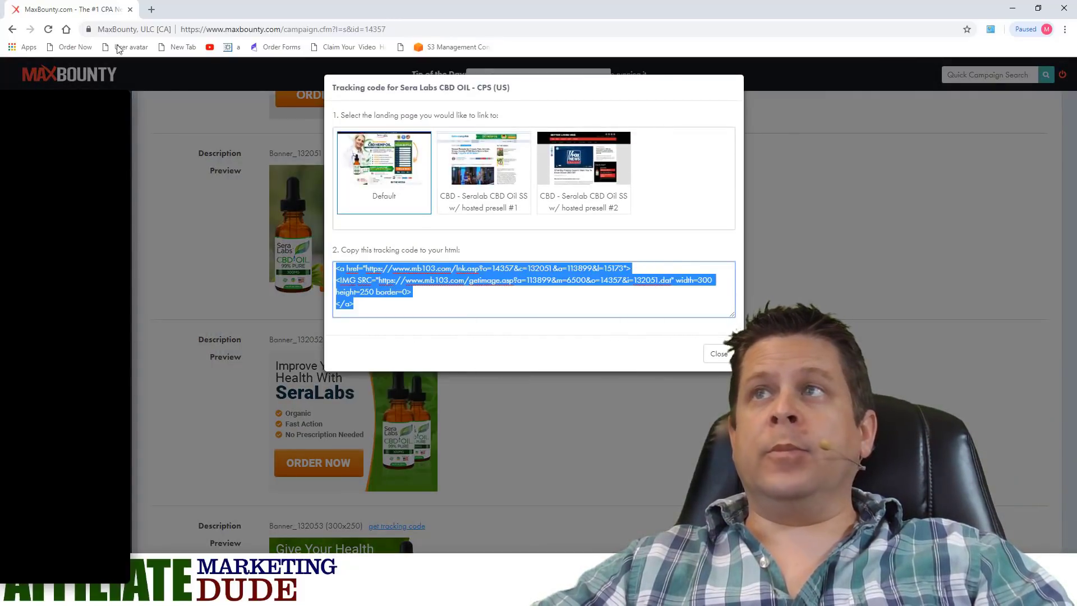
pyautogui.click(1012, 8)
# Insert the copied banner code as HTML in the Thank You 1 contents of Funnel Voodoo and submit the changes
pyautogui.click(133, 7)
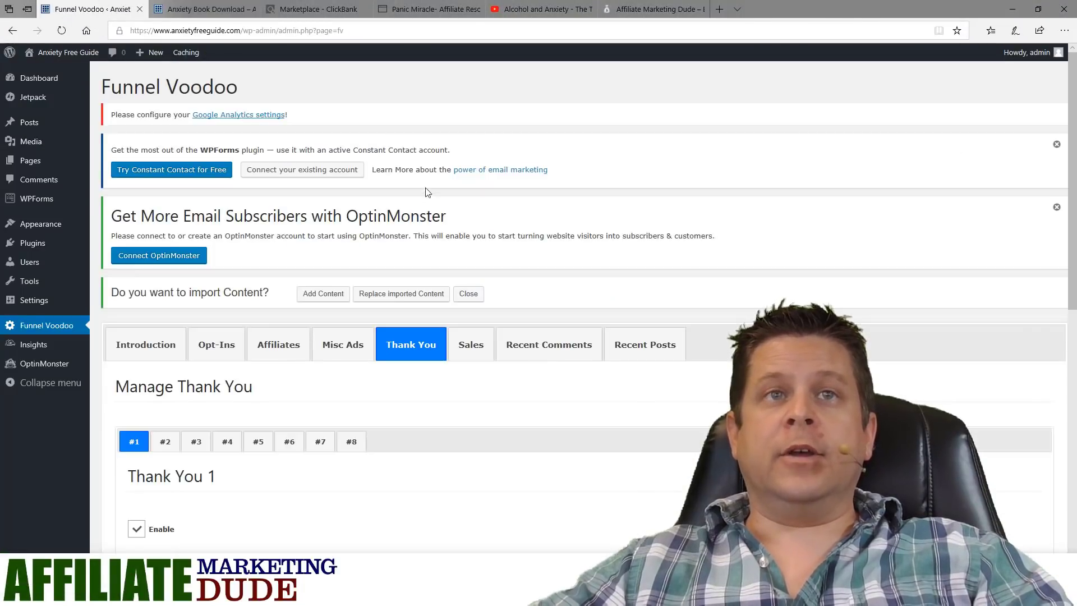
pyautogui.scroll(-3, 168, 216)
pyautogui.scroll(-3, 165, 210)
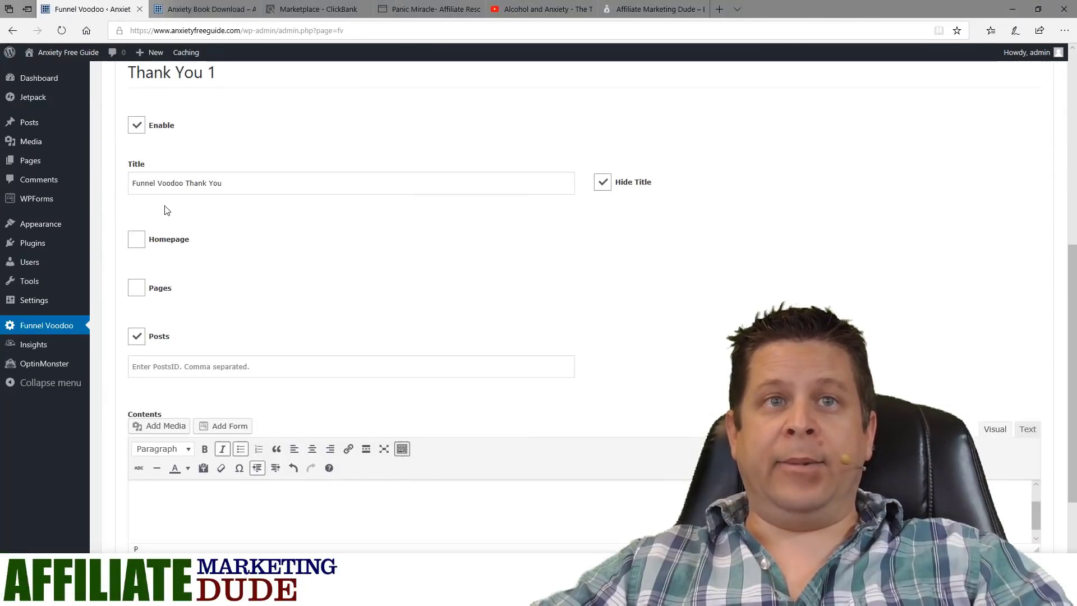
pyautogui.scroll(-3, 482, 219)
pyautogui.click(490, 337)
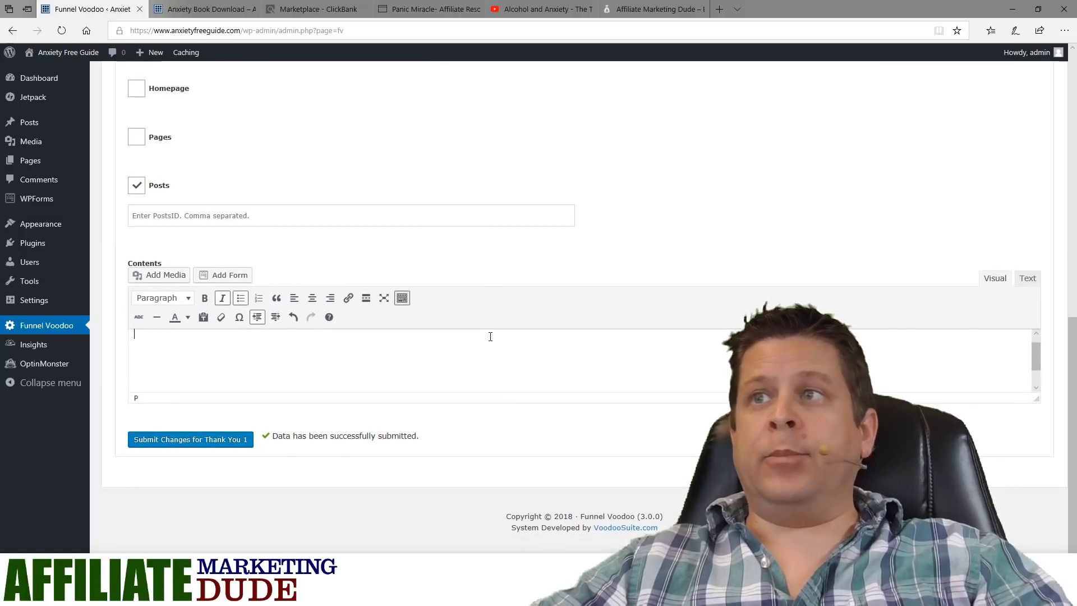
pyautogui.click(1026, 279)
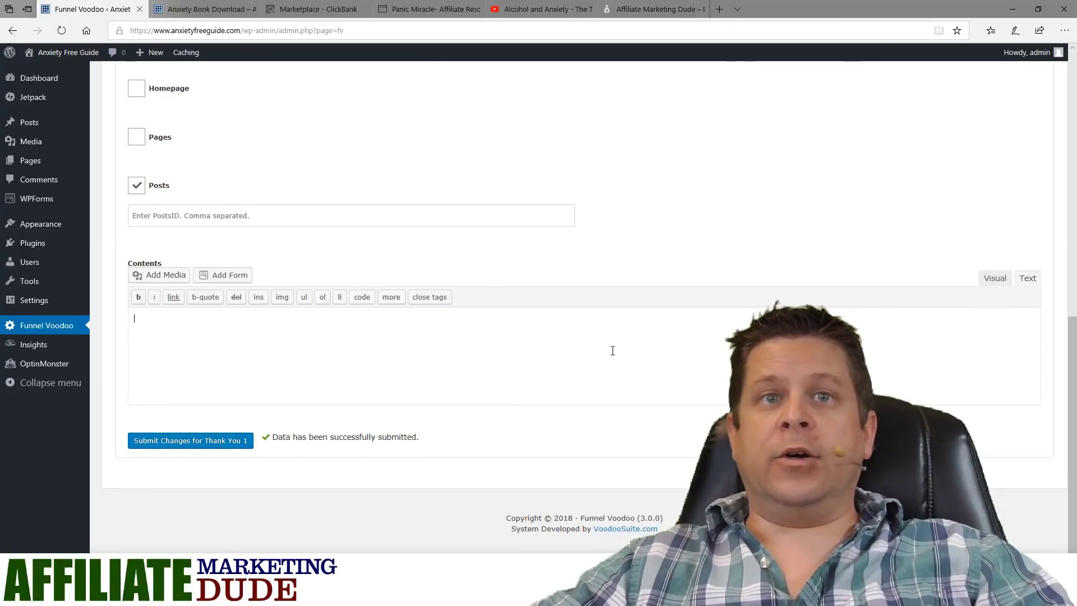
pyautogui.hotkey('ctrl', 'v')
pyautogui.click(204, 440)
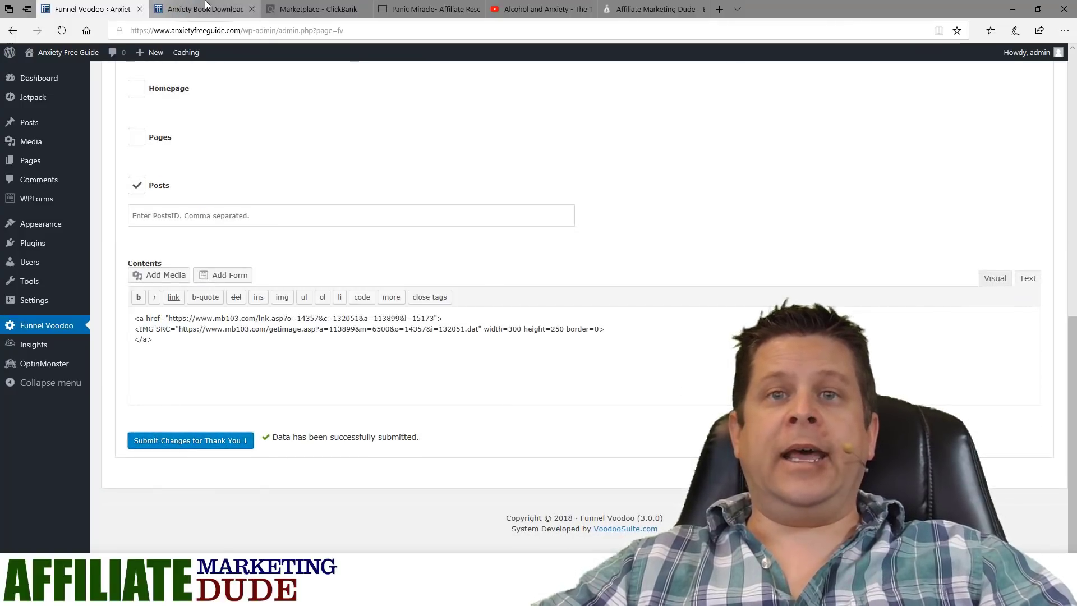
# Reload the live "Anxiety Book Download" post to check the thank-you banner
pyautogui.click(206, 8)
pyautogui.rightClick(825, 117)
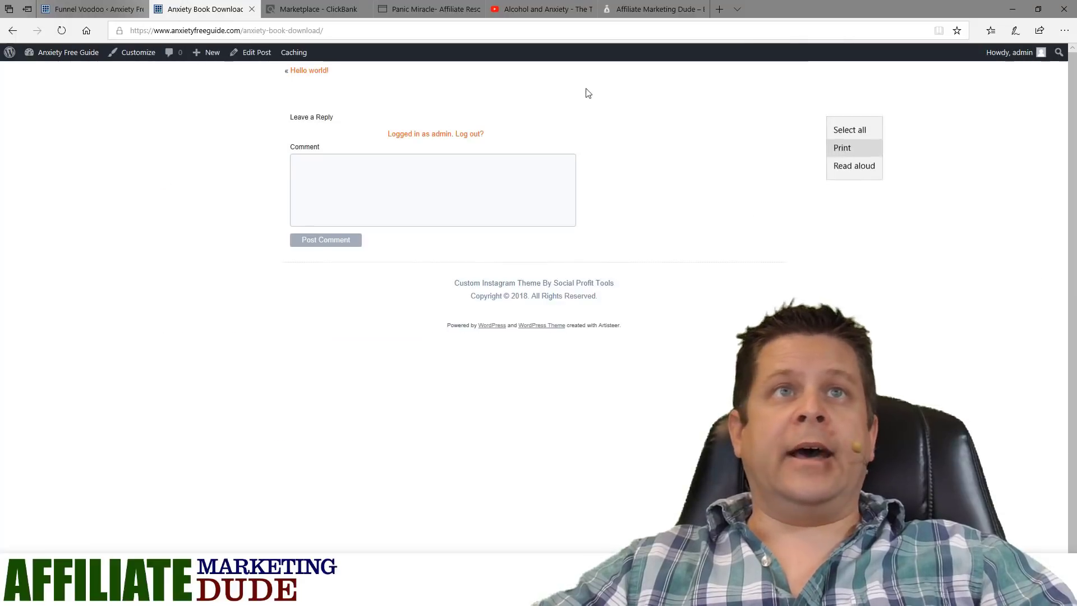
pyautogui.click(61, 30)
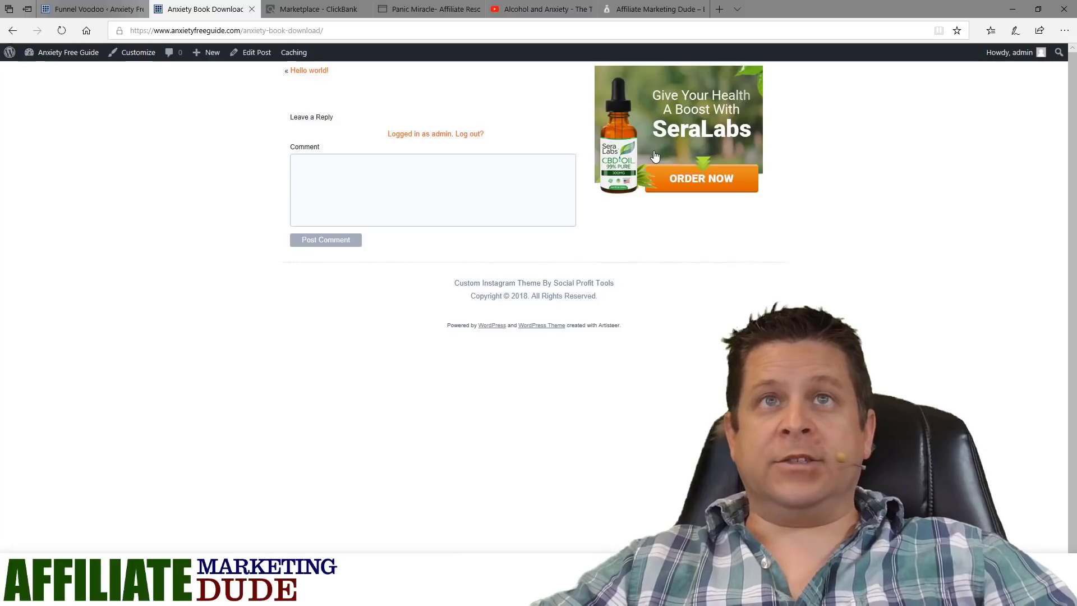
# Write in the post a thank-you for joining the anxiety mailing list, the sender e-mail to watch for, and "for now please check out these anxiety resources."
pyautogui.click(254, 52)
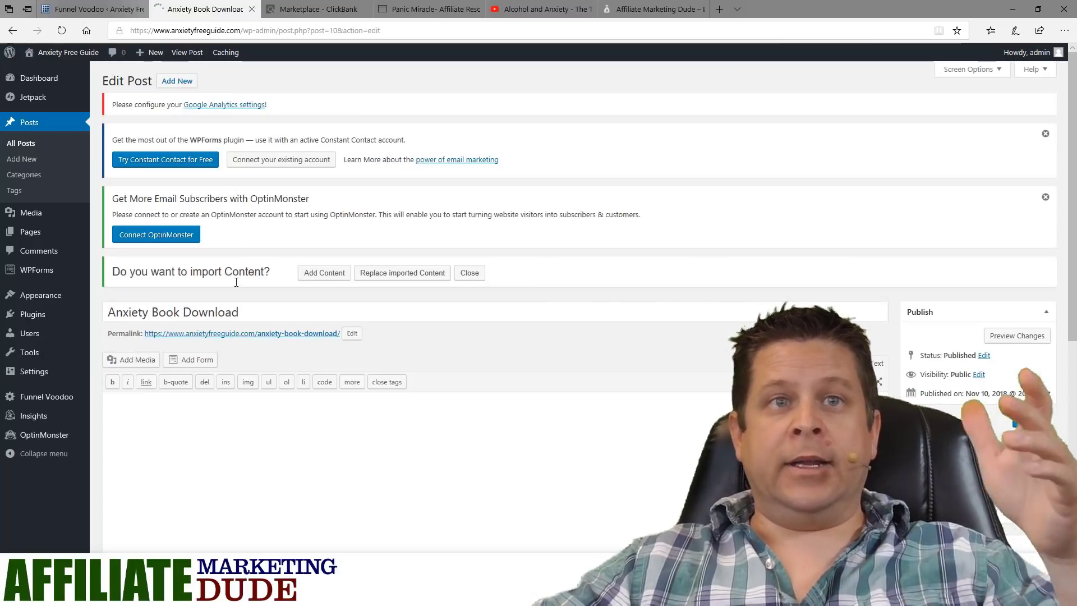
pyautogui.click(249, 418)
pyautogui.write('t')
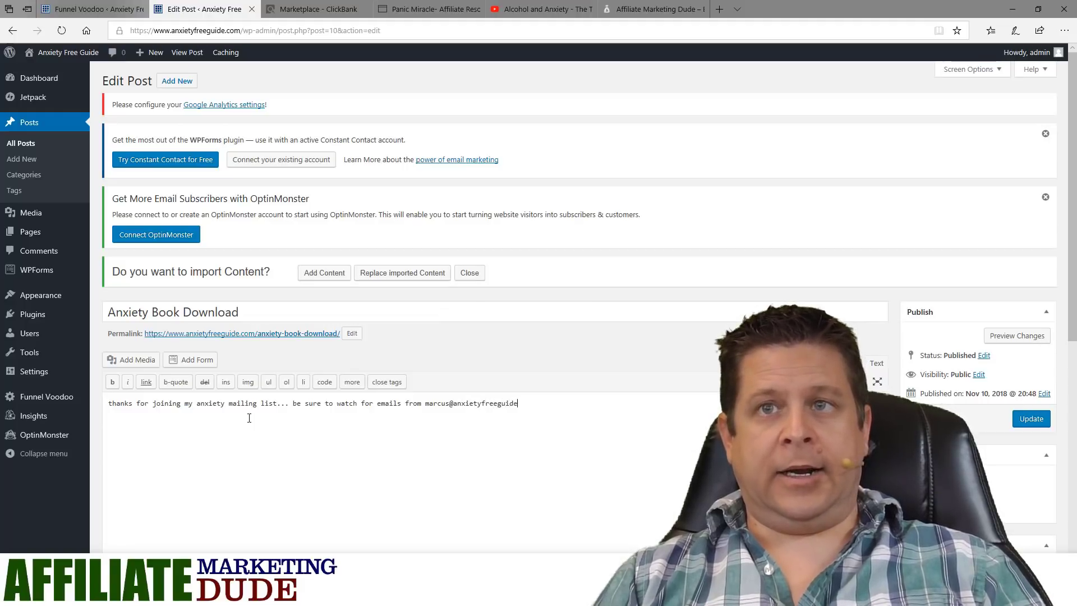
pyautogui.write('.com that is where I will send your ebook.')
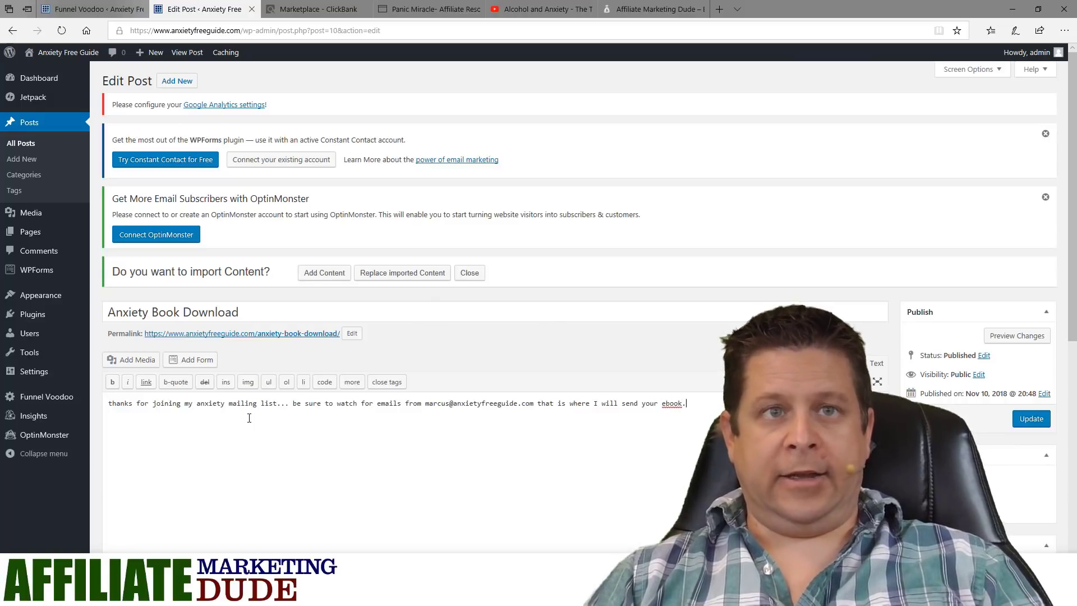
pyautogui.press('Return')
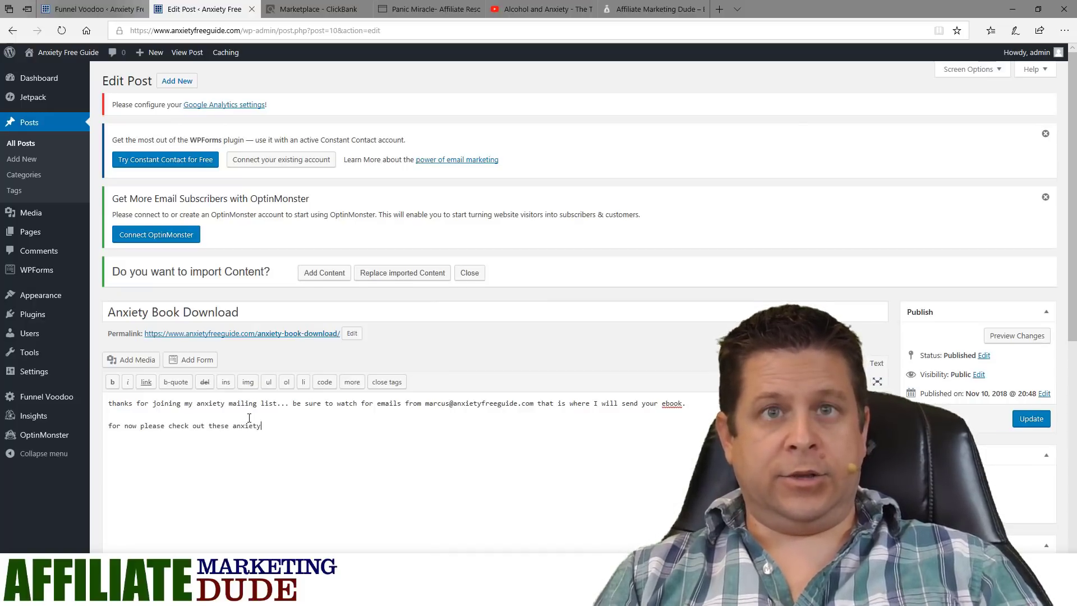
pyautogui.write('ces.')
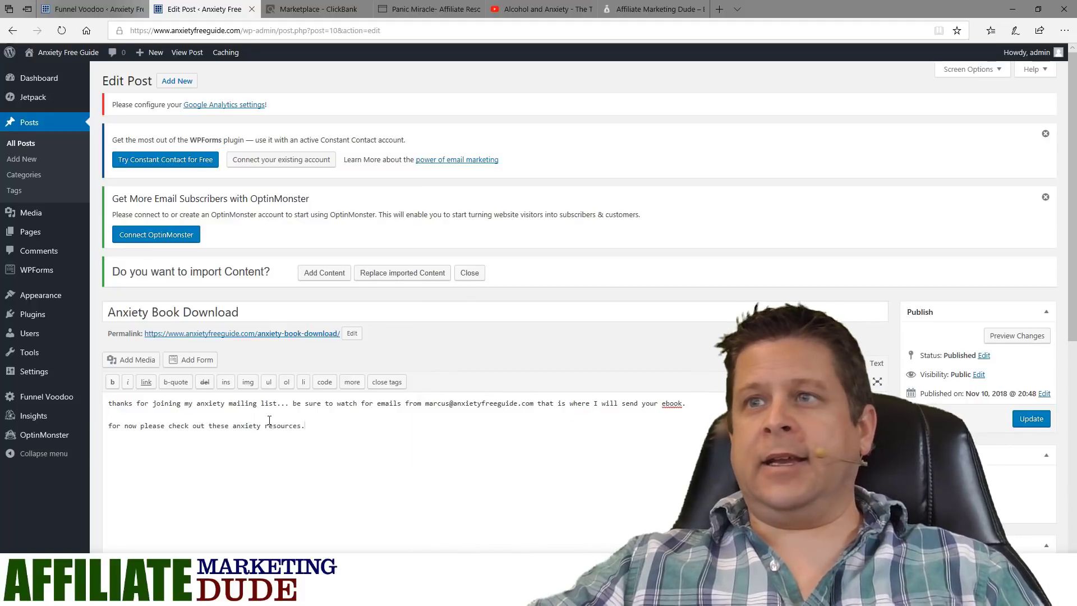
# Switch the post content to visual editing and place the cursor on a new line below the text
pyautogui.hotkey('ctrl', 'a')
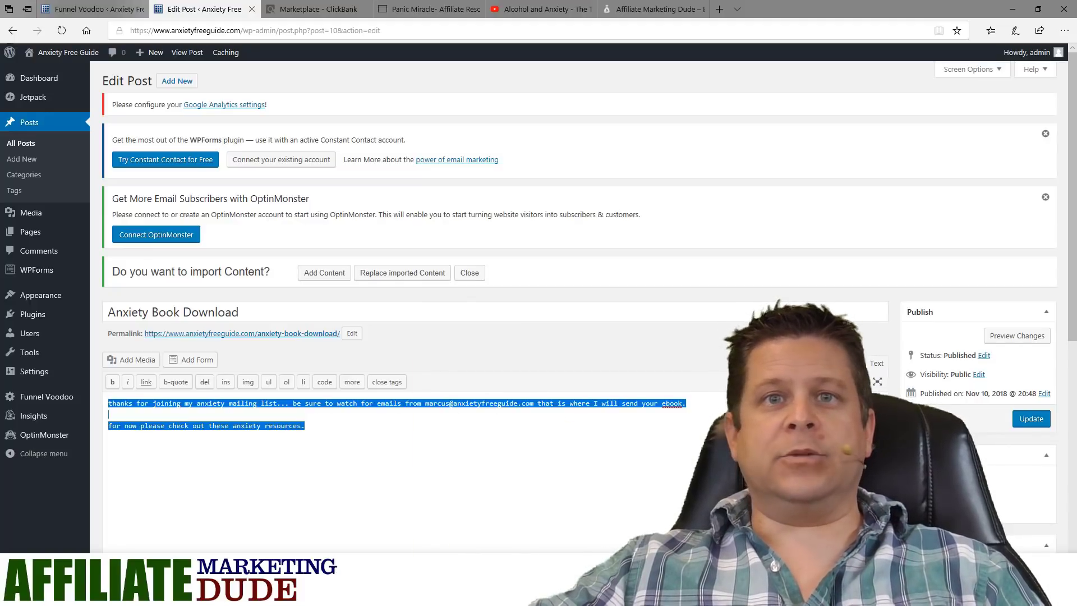
pyautogui.click(853, 363)
pyautogui.click(370, 464)
pyautogui.hotkey('ctrl', 'a')
pyautogui.click(370, 463)
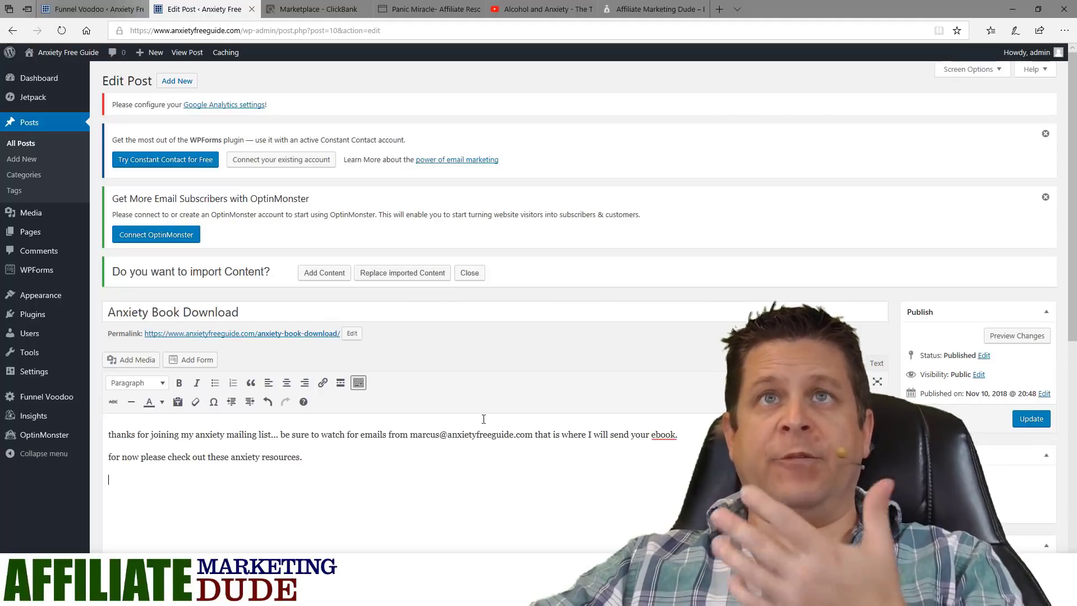
# Create a ClickBank hoplink for "Anxiety Workbook For Women" with the account nickname mlmweapons and copy it
pyautogui.click(325, 7)
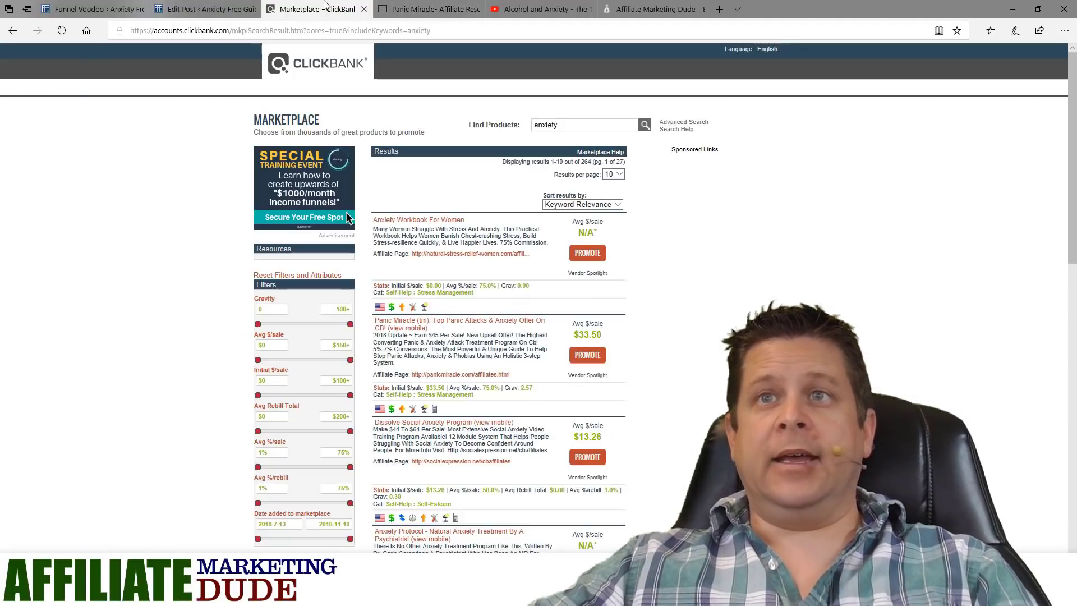
pyautogui.click(587, 253)
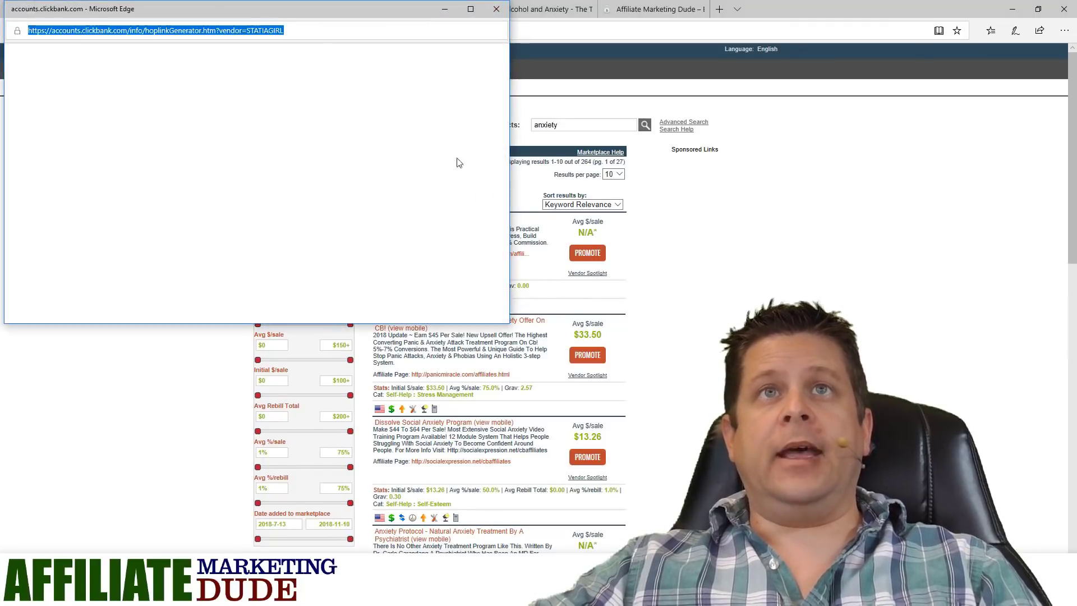
pyautogui.moveTo(309, 17); pyautogui.dragTo(731, 170)
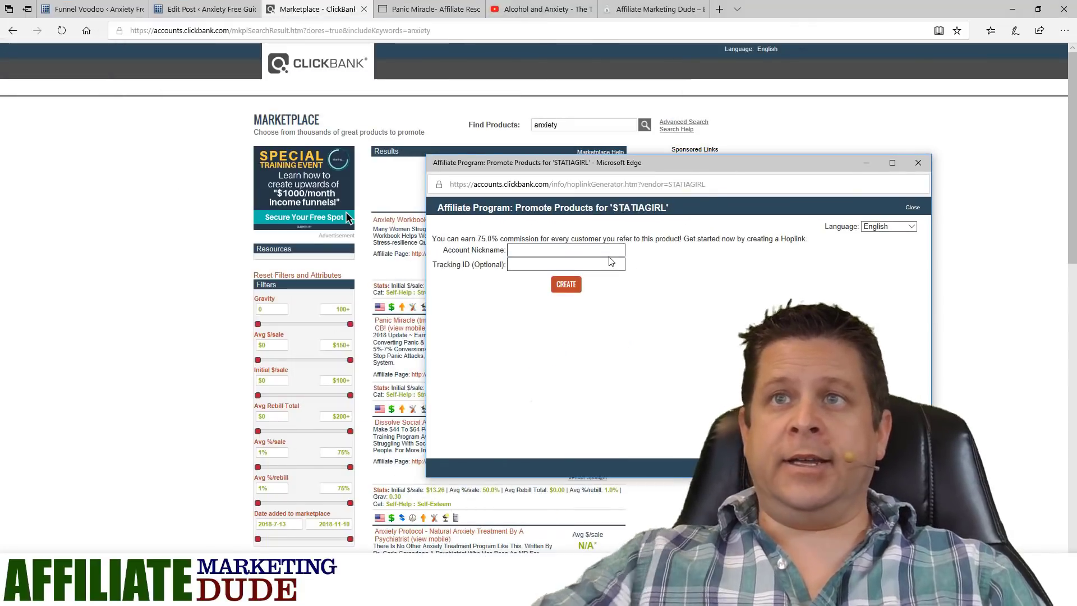
pyautogui.click(612, 249)
pyautogui.write('ml')
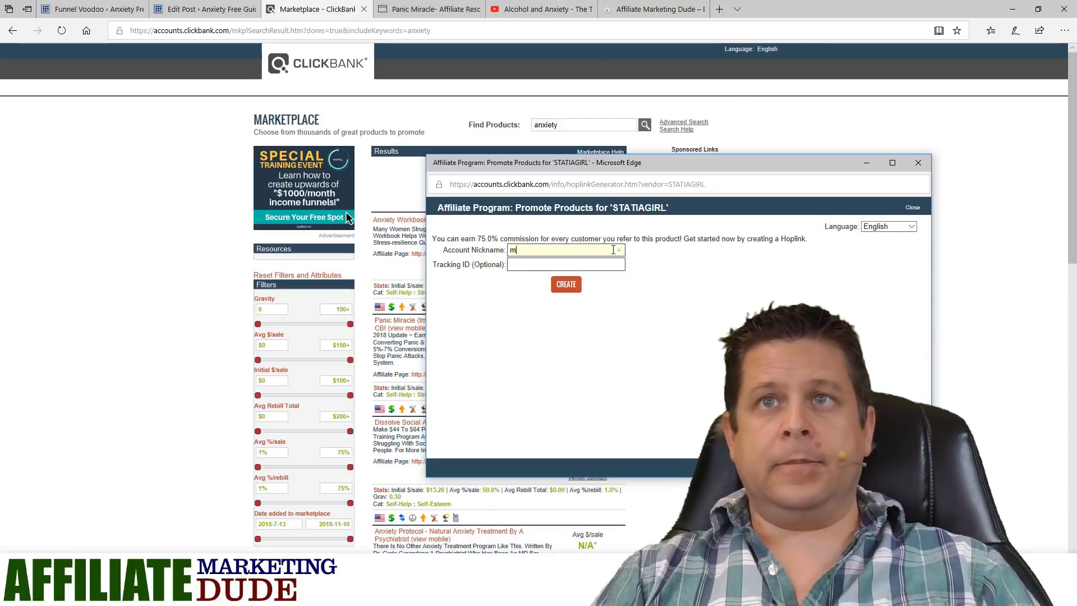
pyautogui.write('mweapons')
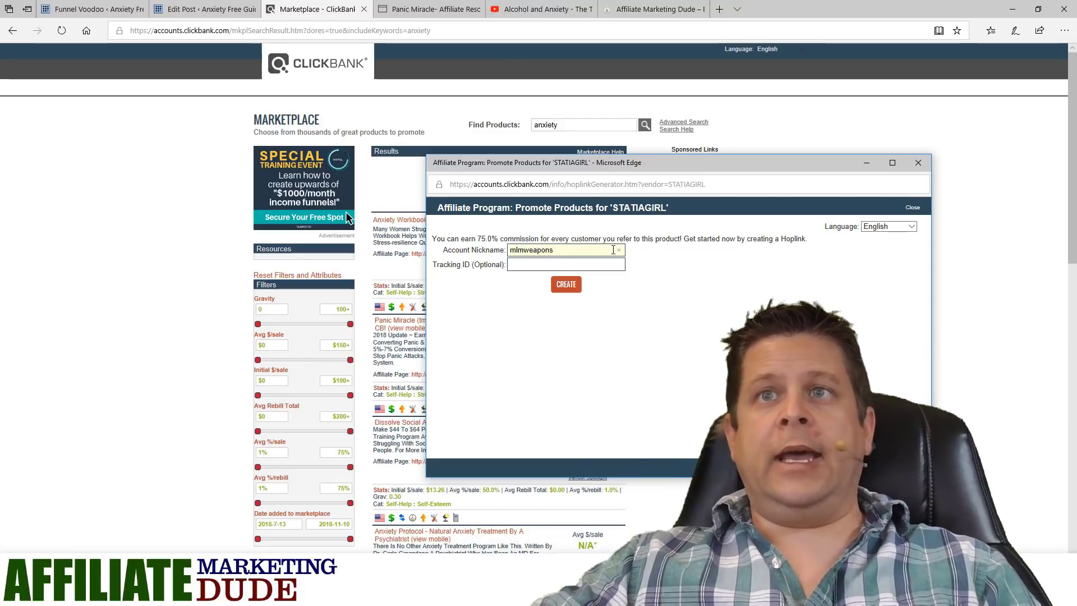
pyautogui.click(566, 285)
pyautogui.moveTo(728, 355); pyautogui.dragTo(566, 359)
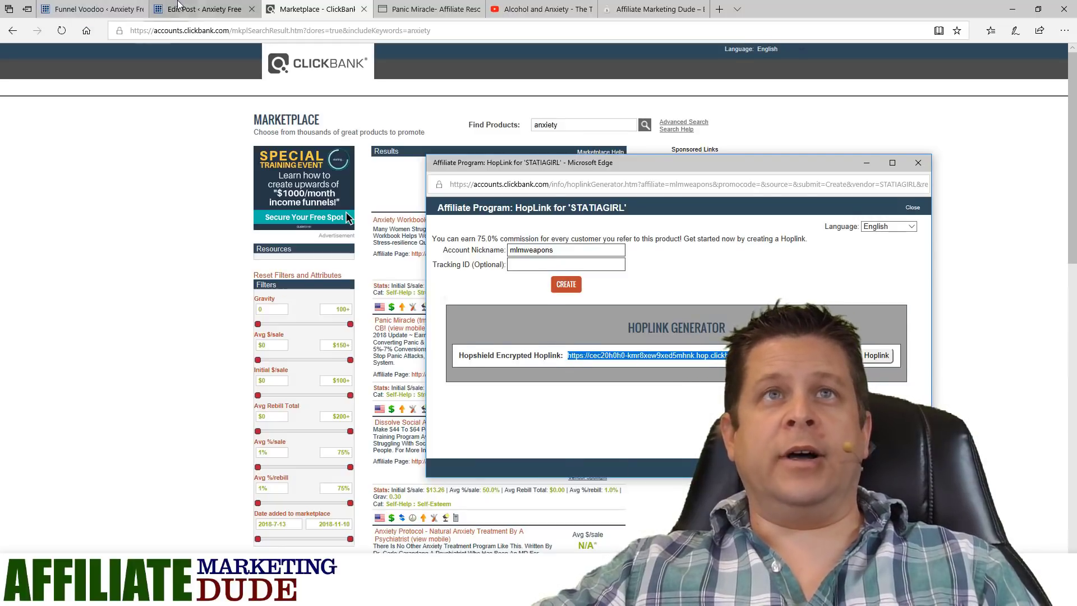
# Add "Anxiety Help For Women" to the post as a link to the copied hoplink that opens in a new tab, and update the post
pyautogui.click(204, 9)
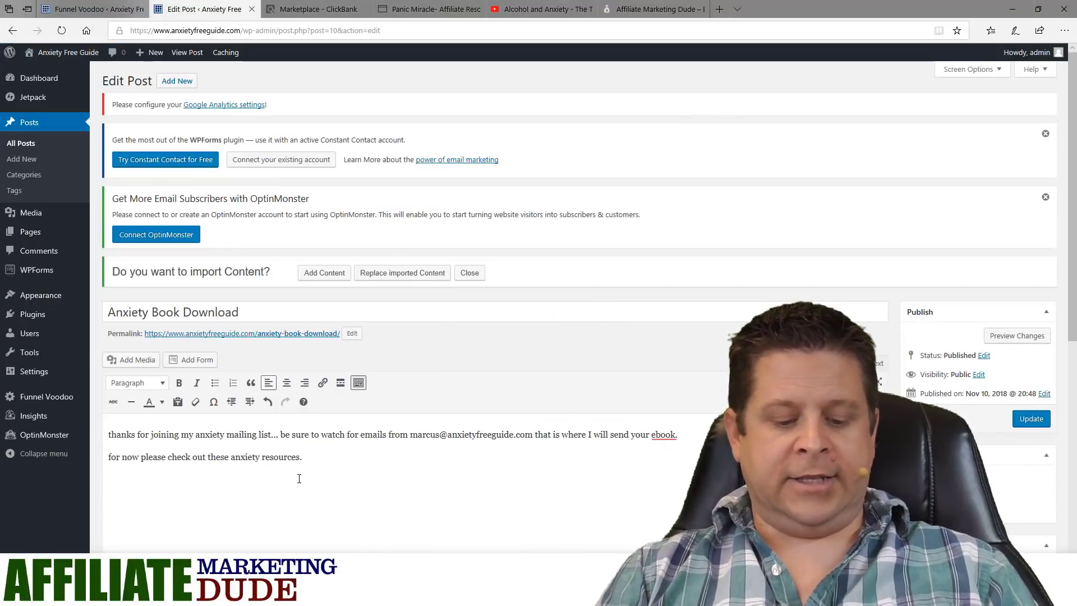
pyautogui.write('xiety Help For Women')
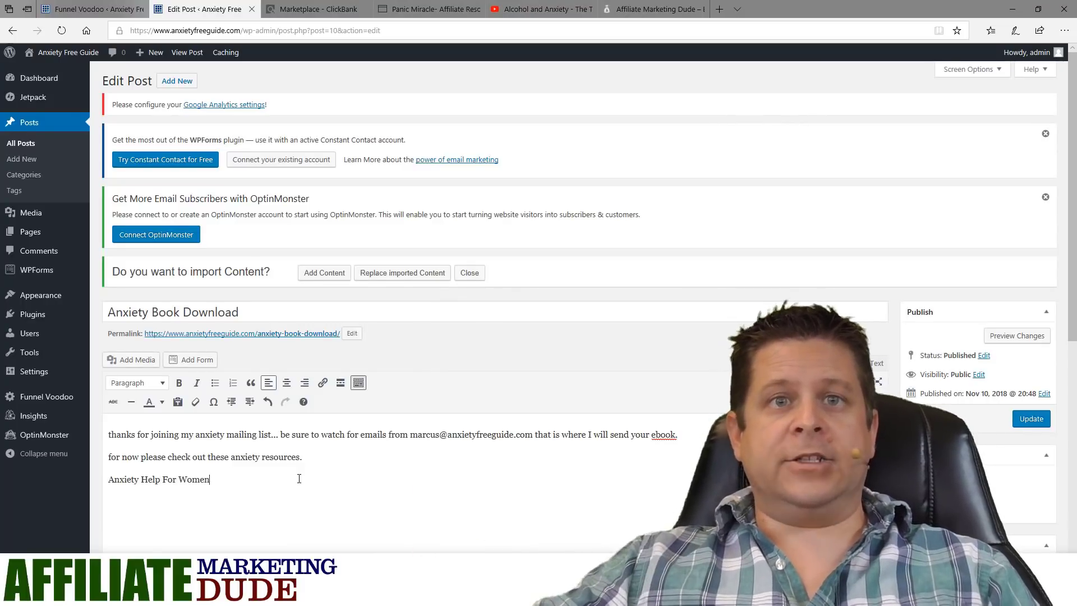
pyautogui.moveTo(210, 480); pyautogui.dragTo(113, 480)
pyautogui.click(113, 480)
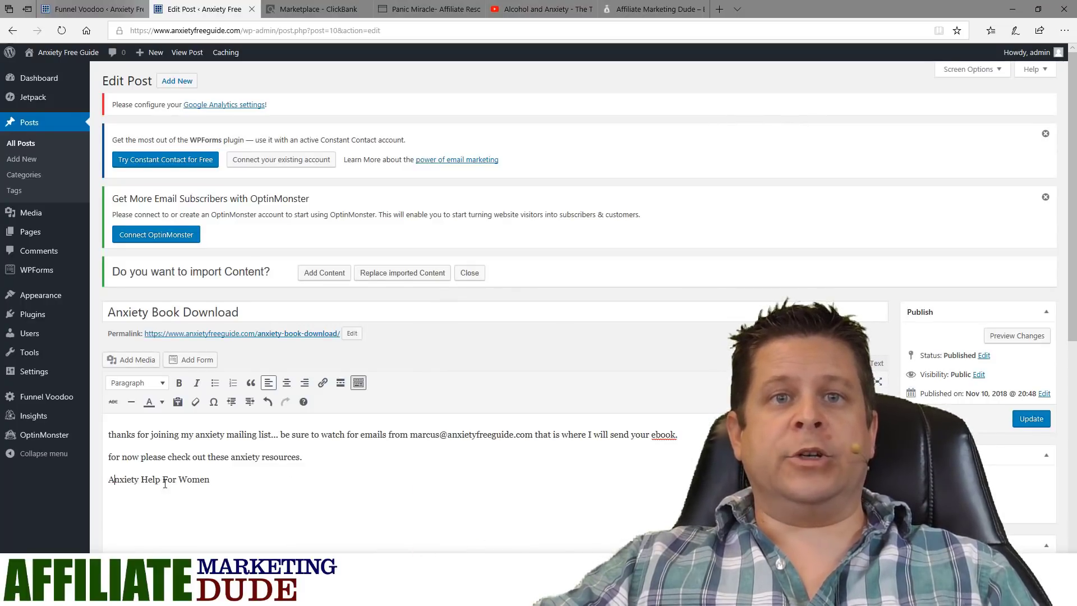
pyautogui.moveTo(214, 478); pyautogui.dragTo(112, 478)
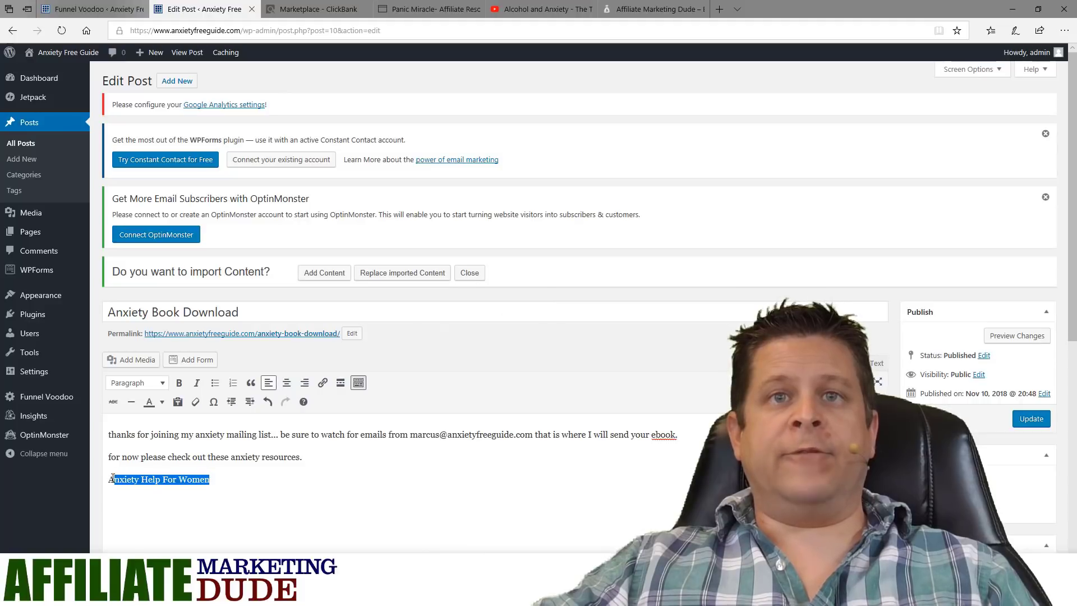
pyautogui.click(322, 383)
pyautogui.hotkey('ctrl', 'v')
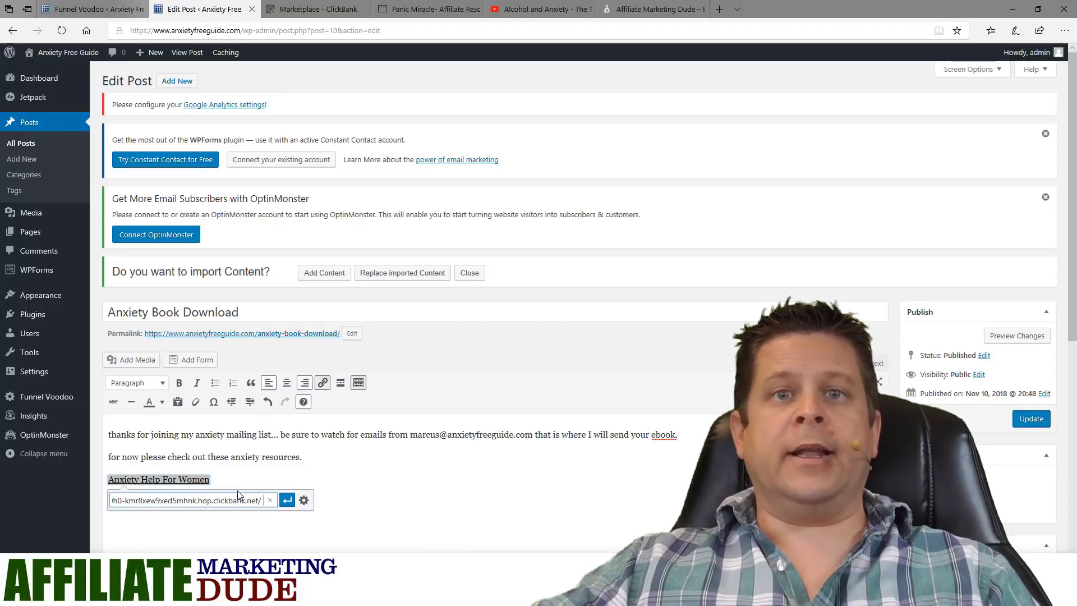
pyautogui.click(303, 500)
pyautogui.click(496, 259)
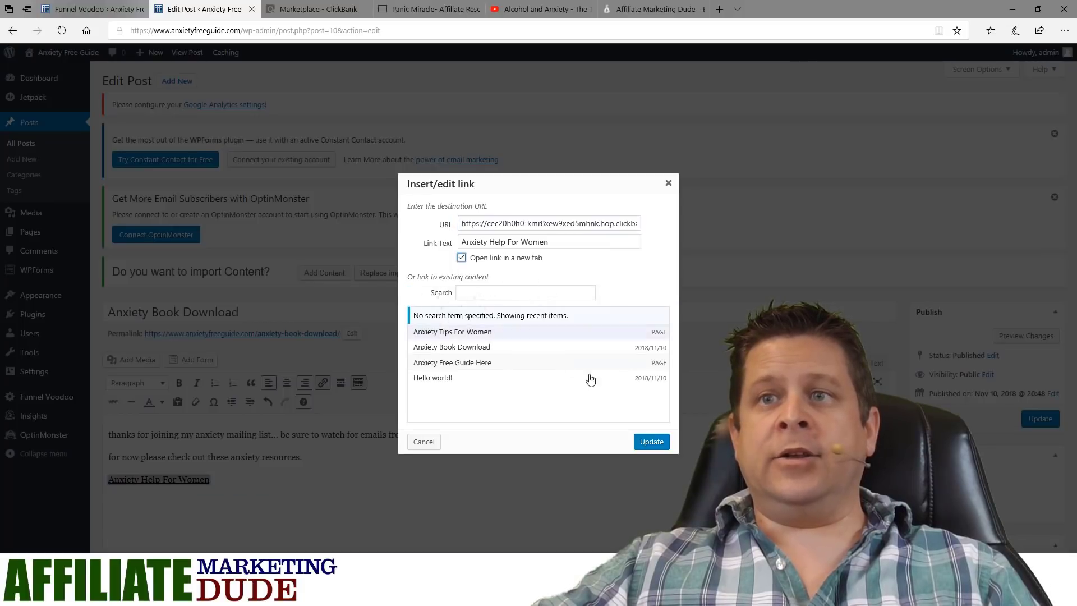
pyautogui.click(651, 441)
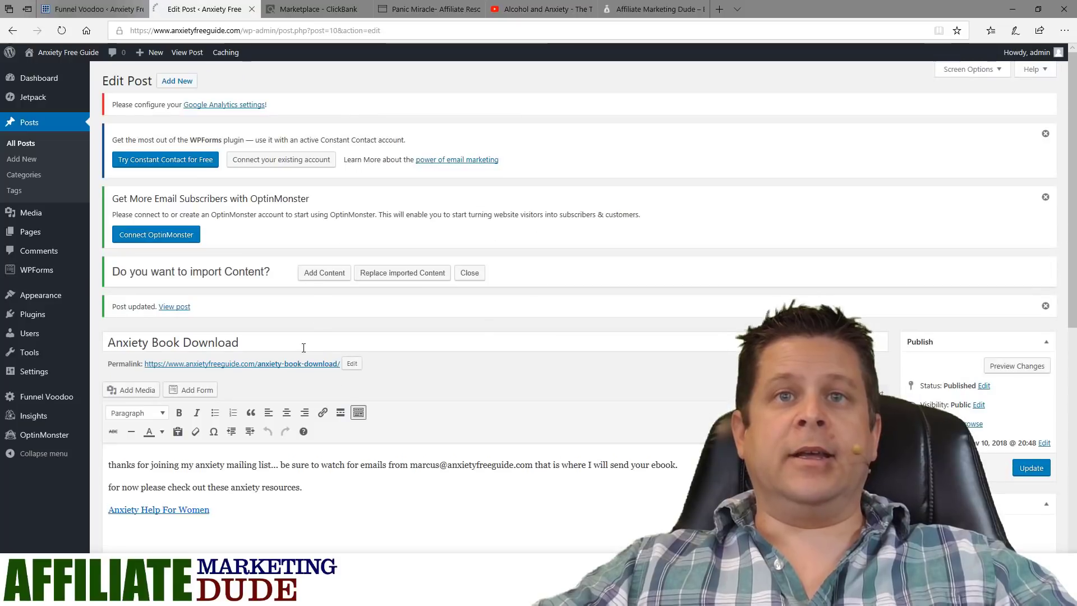
# View the live "Anxiety Book Download" post and compare its banner with the visual view of the Thank You 1 contents
pyautogui.click(297, 368)
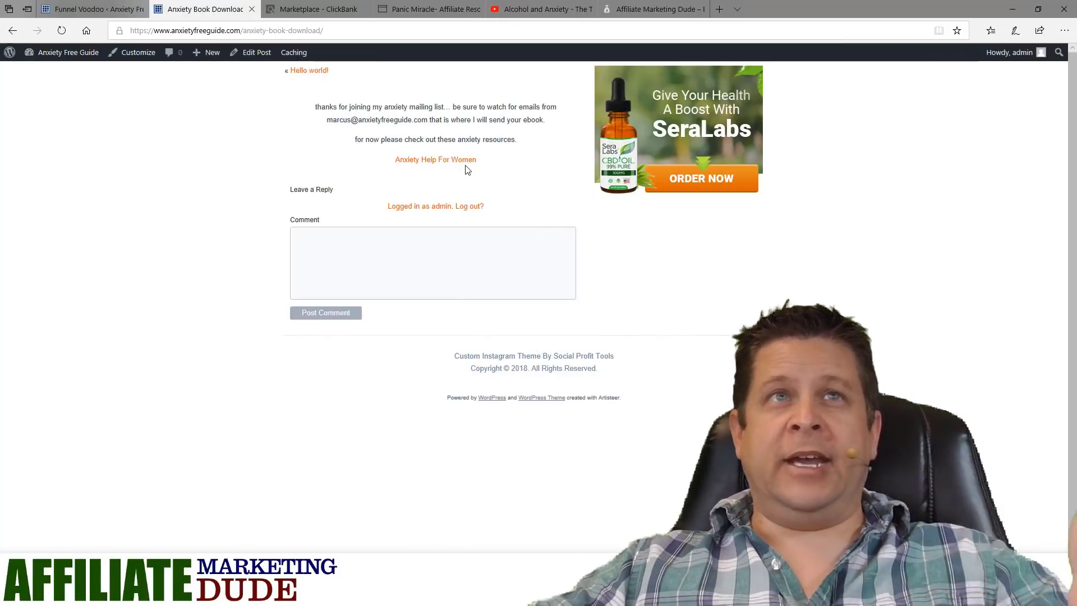
pyautogui.click(86, 7)
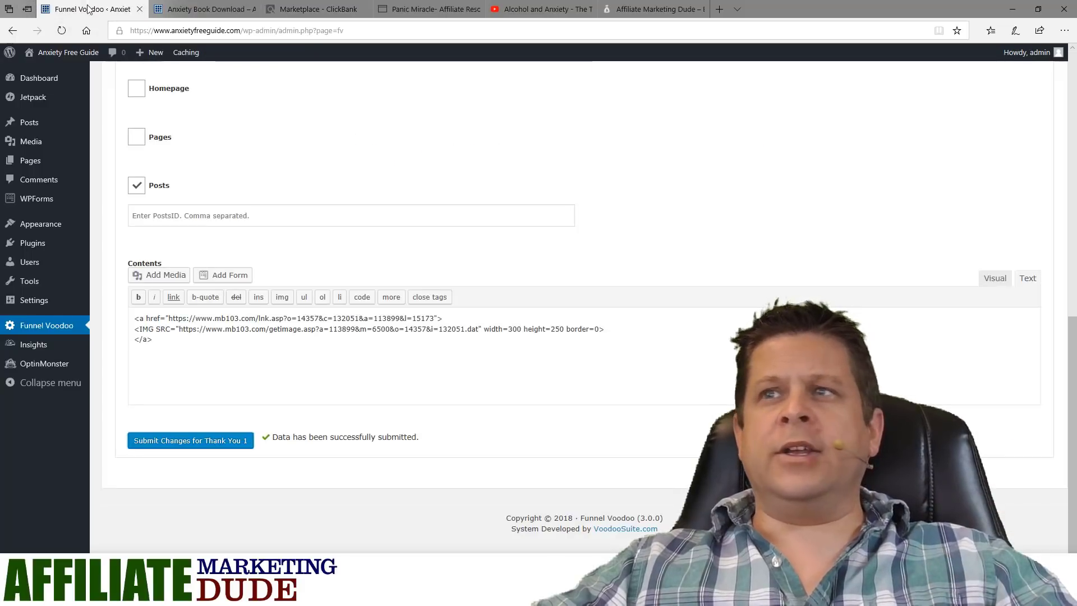
pyautogui.click(993, 278)
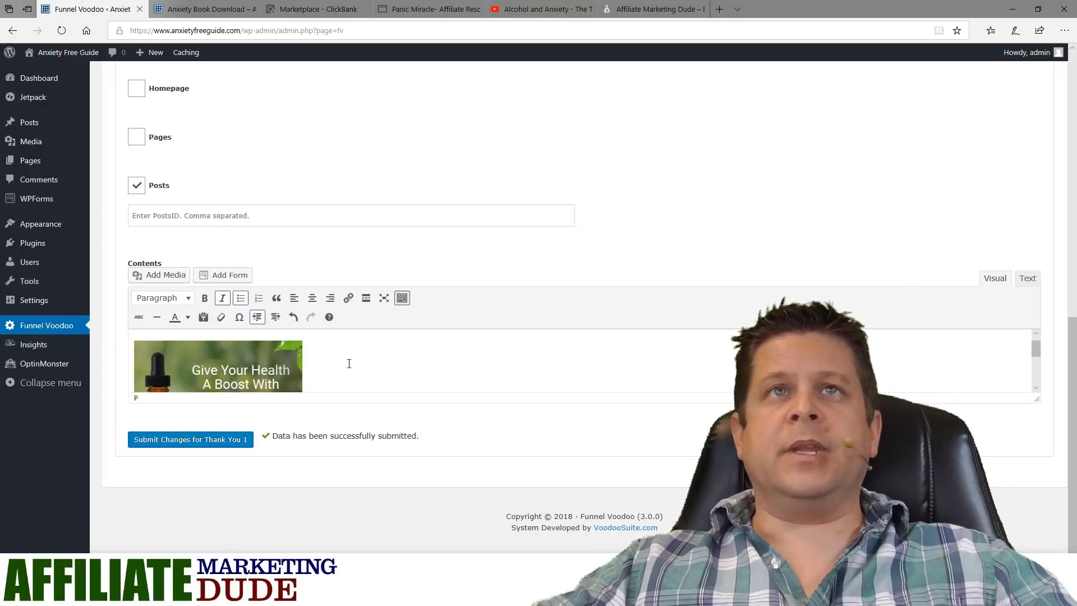
pyautogui.click(203, 9)
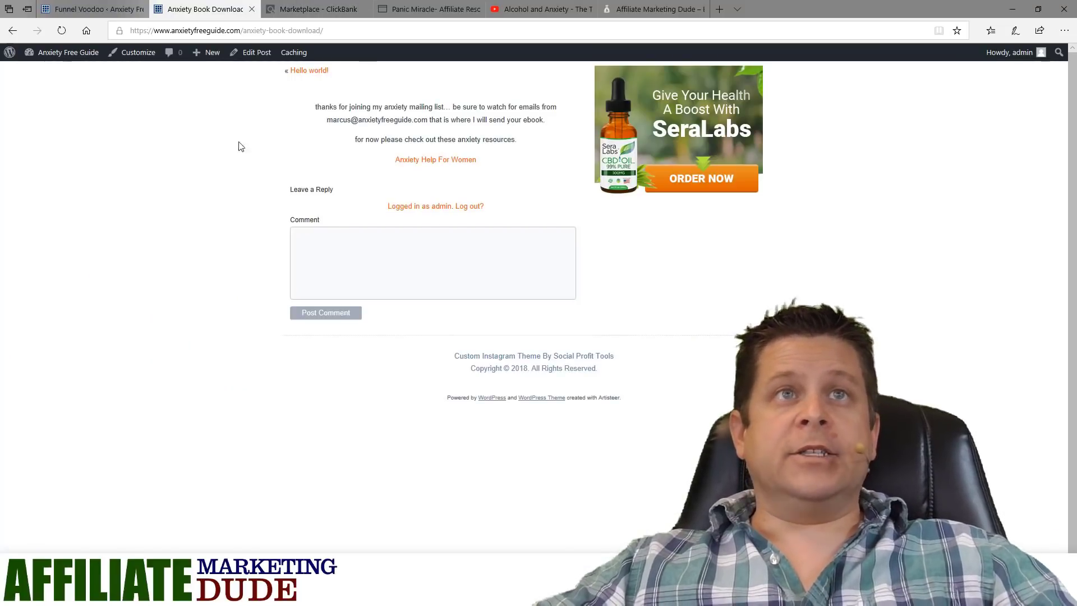
# Create a new page titled "Eating Right For Anxiety" in the site's dashboard, leave its content empty and publish it
pyautogui.moveTo(56, 54)
pyautogui.click(49, 73)
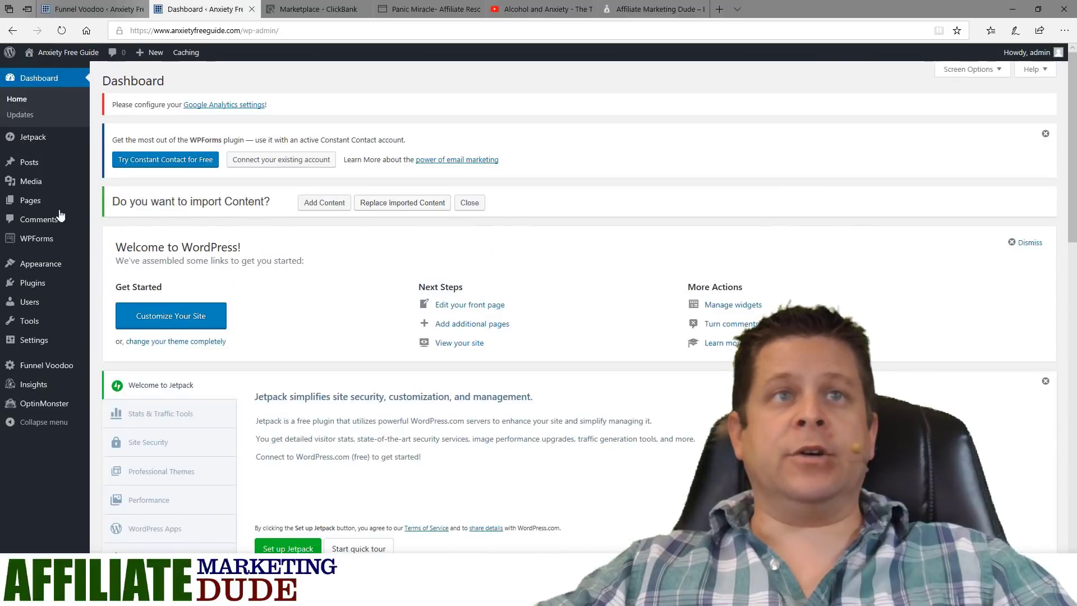
pyautogui.moveTo(37, 205)
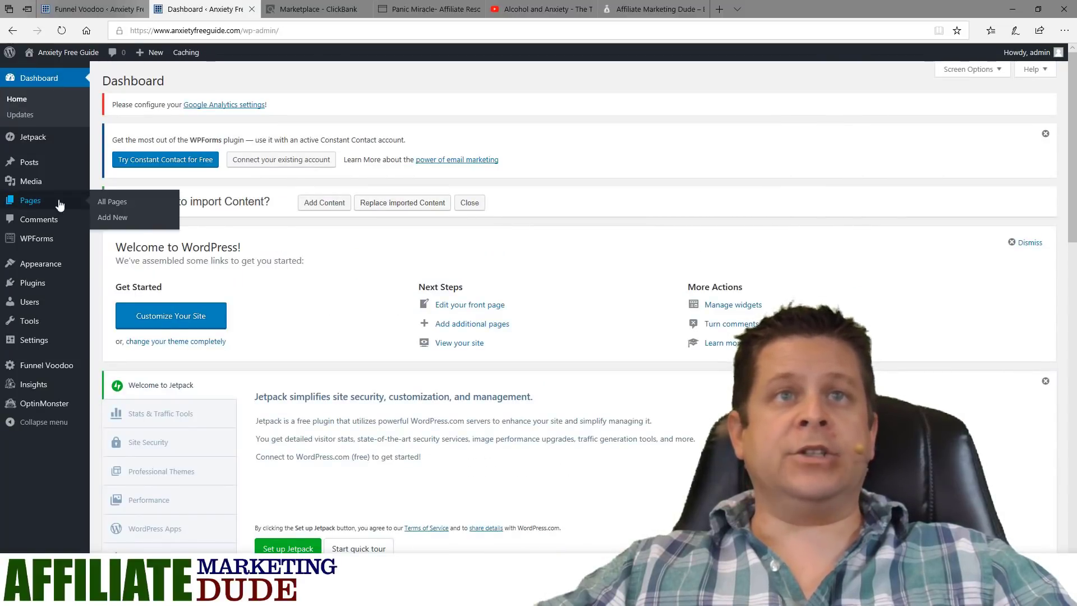
pyautogui.click(112, 218)
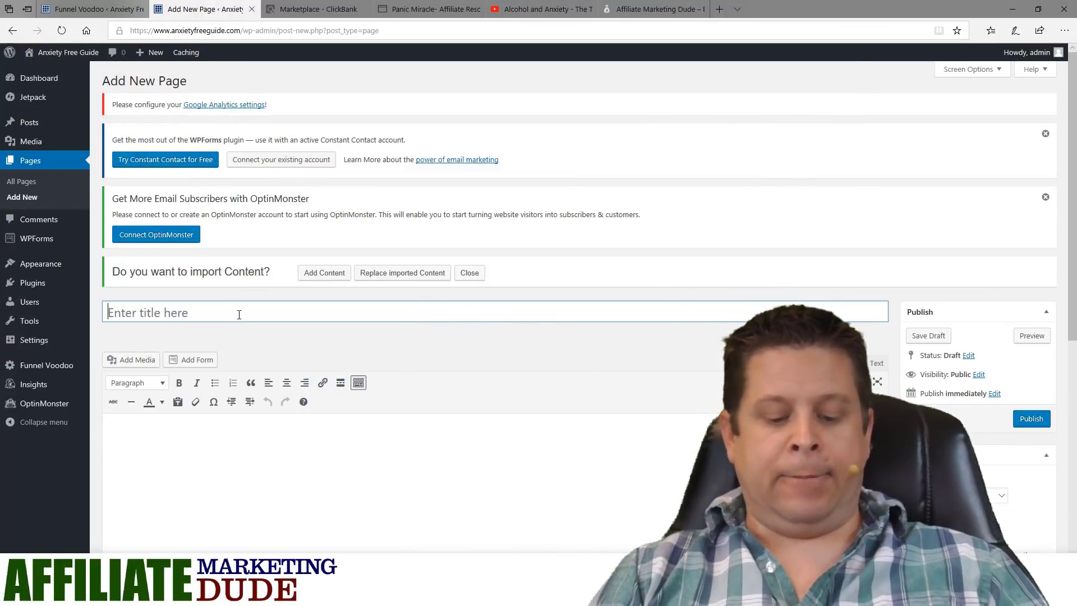
pyautogui.click(239, 315)
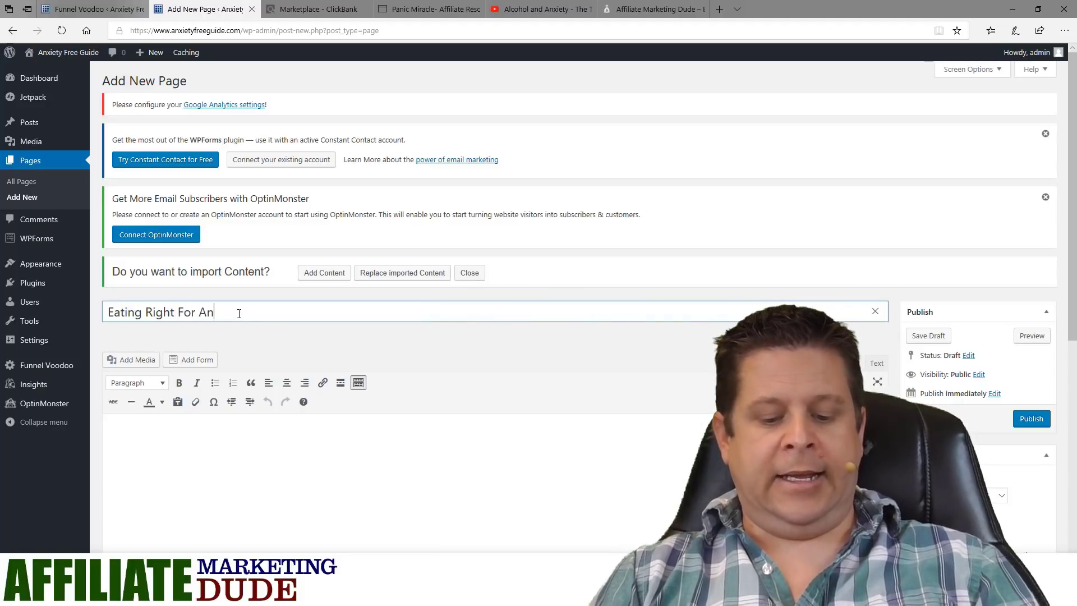
pyautogui.write('y')
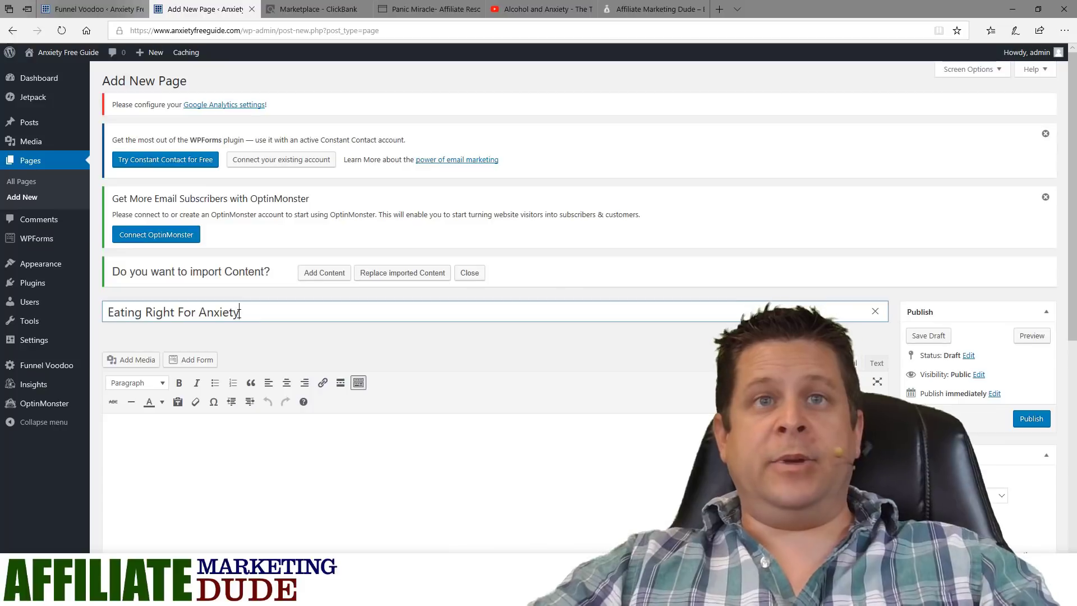
pyautogui.scroll(-3, 447, 332)
pyautogui.click(447, 331)
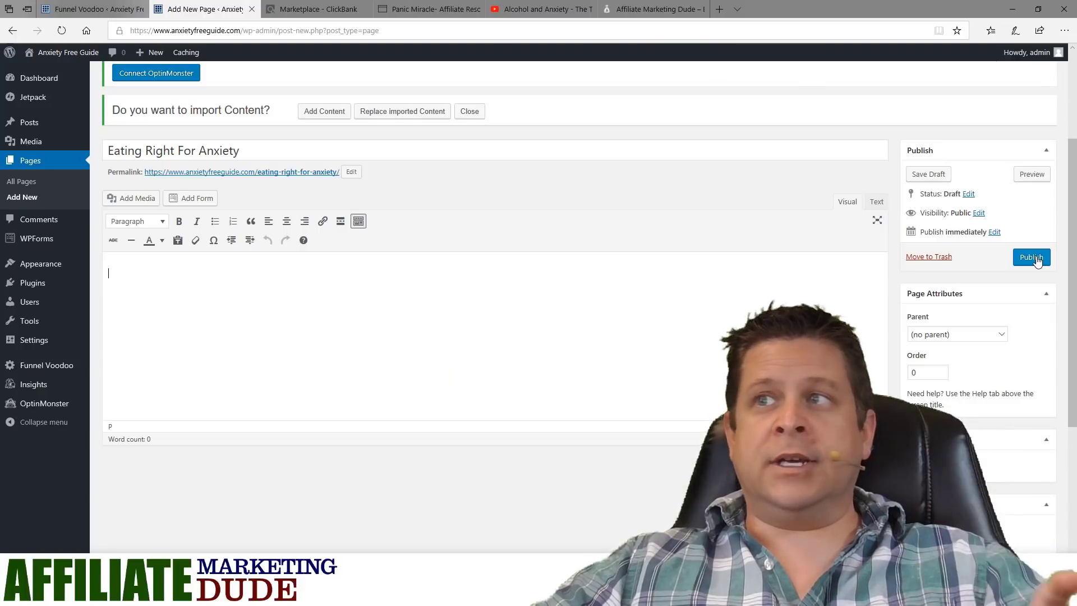
pyautogui.click(1031, 257)
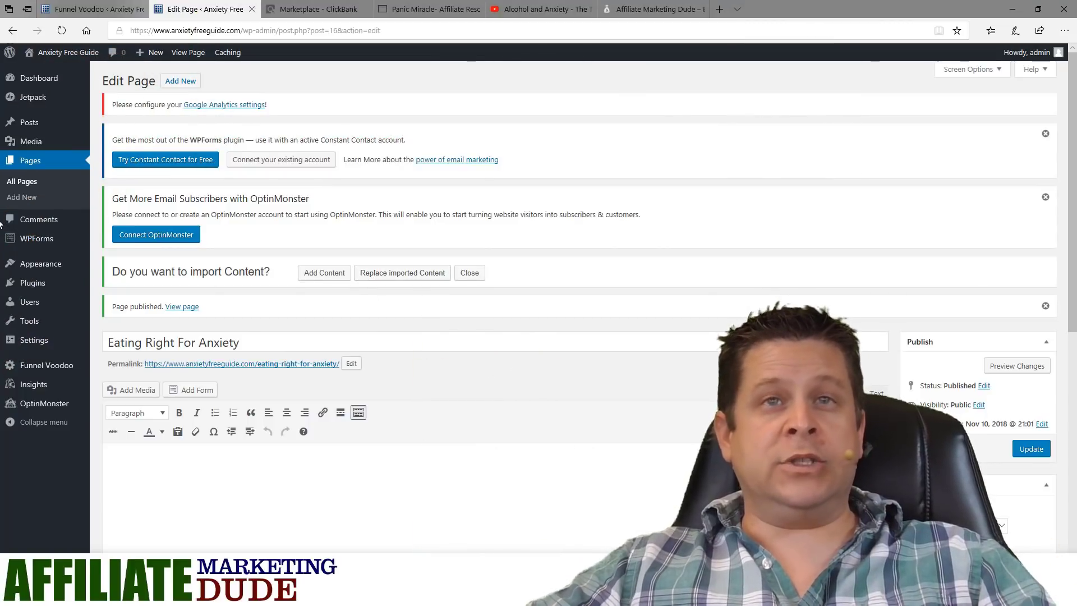
# Return to the open Funnel Voodoo settings page and go from there to the live Anxiety Free Guide site
pyautogui.click(432, 9)
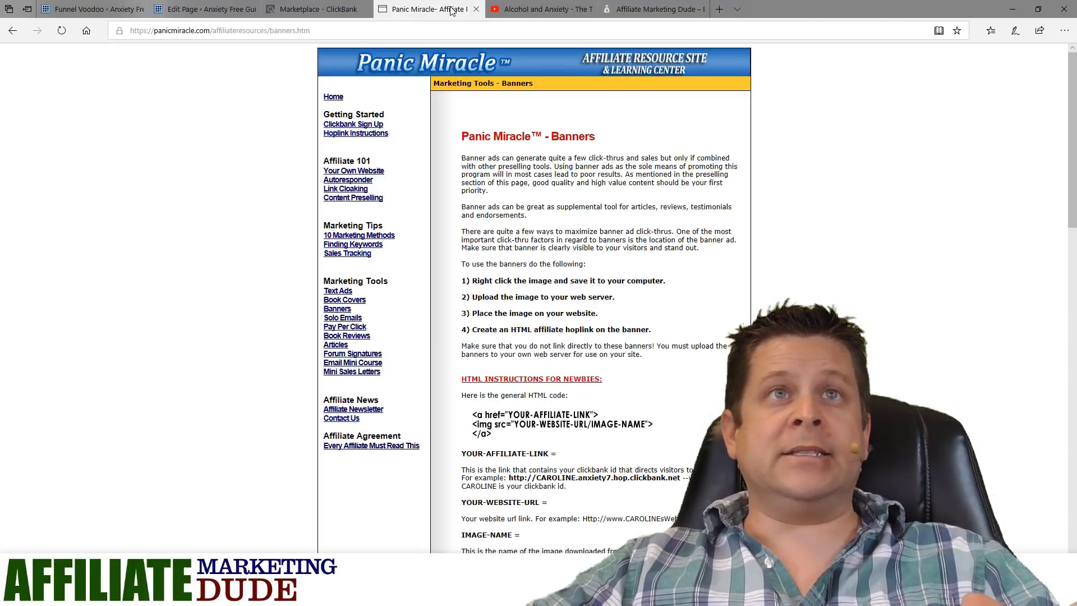
pyautogui.click(92, 9)
pyautogui.moveTo(81, 57)
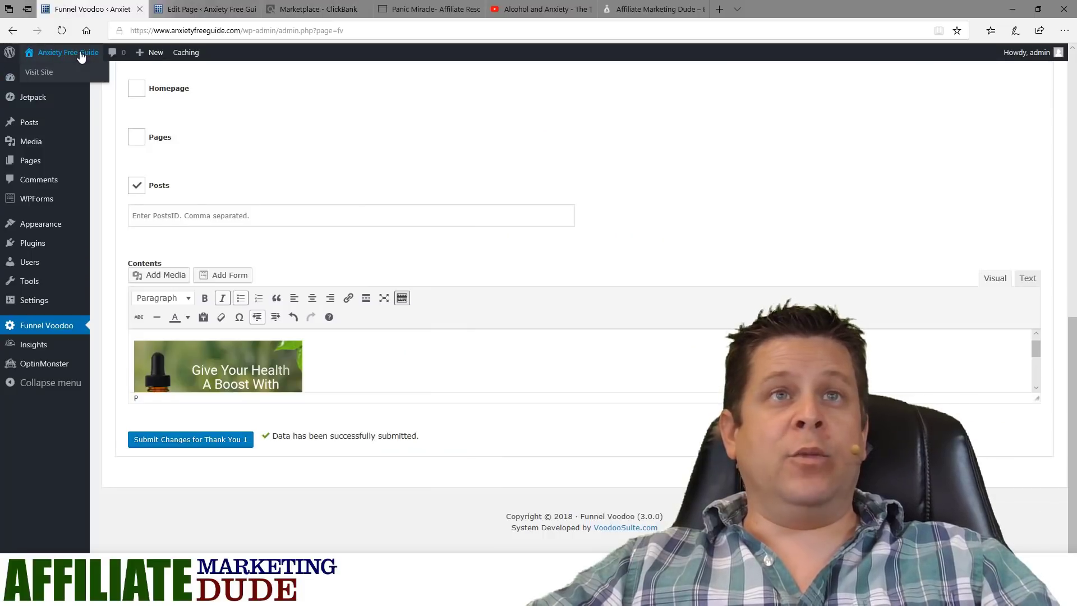